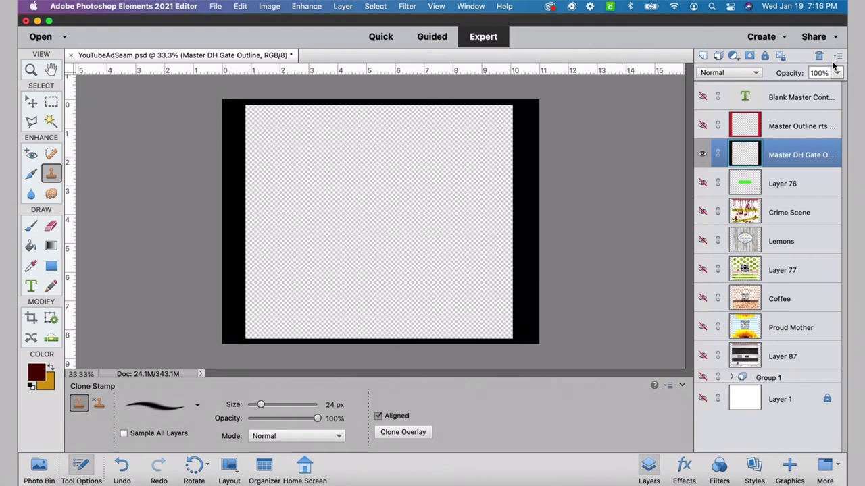
Lower the Master DH Gate Outline layer's opacity to 47% and show the Proud Mother layer.
{"action": "left_click", "coordinate": [837, 73]}
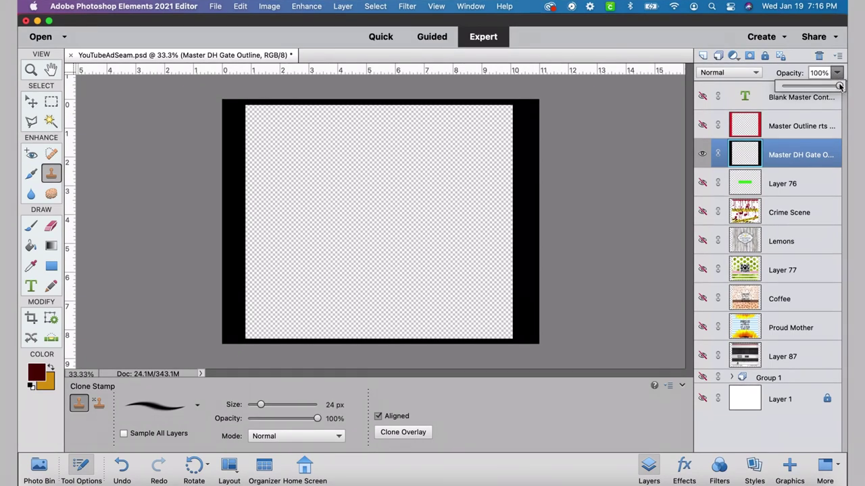
{"action": "left_click_drag", "start_coordinate": [839, 86], "coordinate": [809, 88]}
{"action": "left_click", "coordinate": [783, 329]}
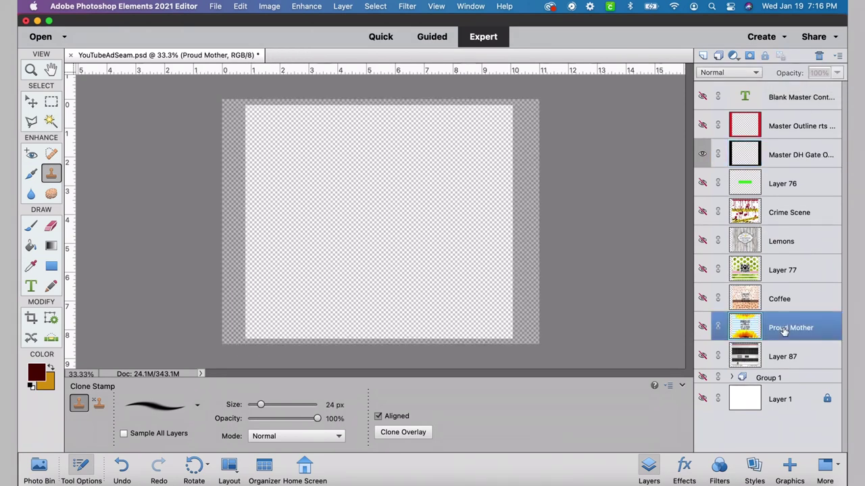
{"action": "left_click", "coordinate": [702, 328]}
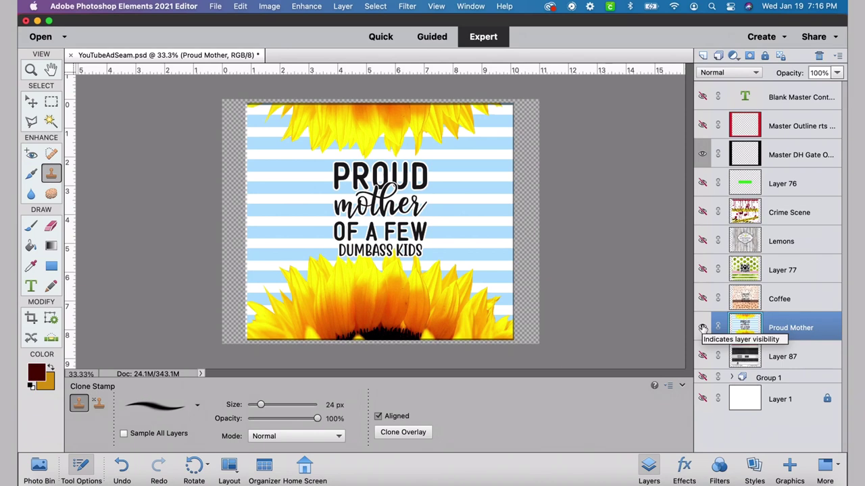
Scale the Proud Mother design down proportionally to 99.24% to fit the outline's opening more closely.
{"action": "key", "text": "super+equal"}
{"action": "key", "text": "super+equal"}
{"action": "key", "text": "super+equal"}
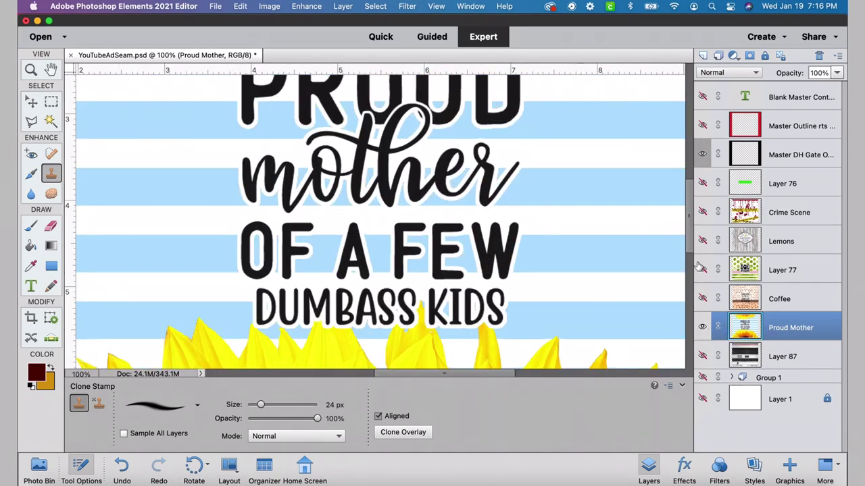
{"action": "scroll", "coordinate": [692, 201], "scroll_direction": "up", "scroll_amount": 10}
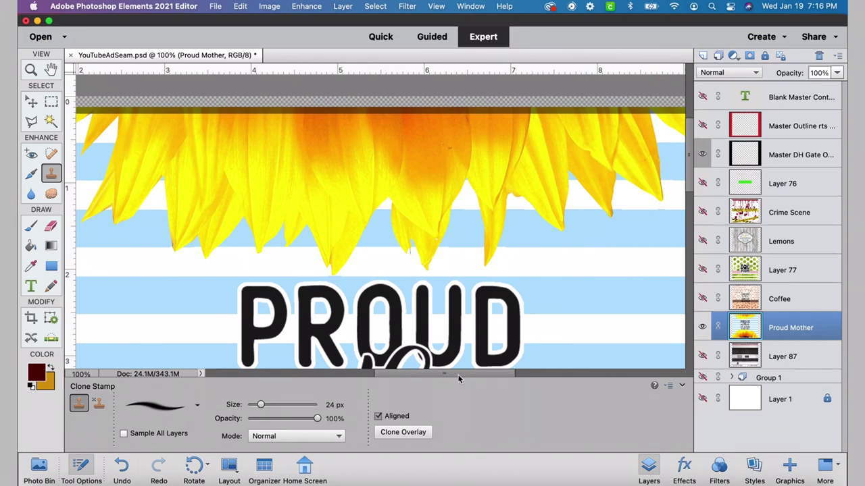
{"action": "left_click_drag", "start_coordinate": [458, 377], "coordinate": [413, 379]}
{"action": "left_click", "coordinate": [31, 100]}
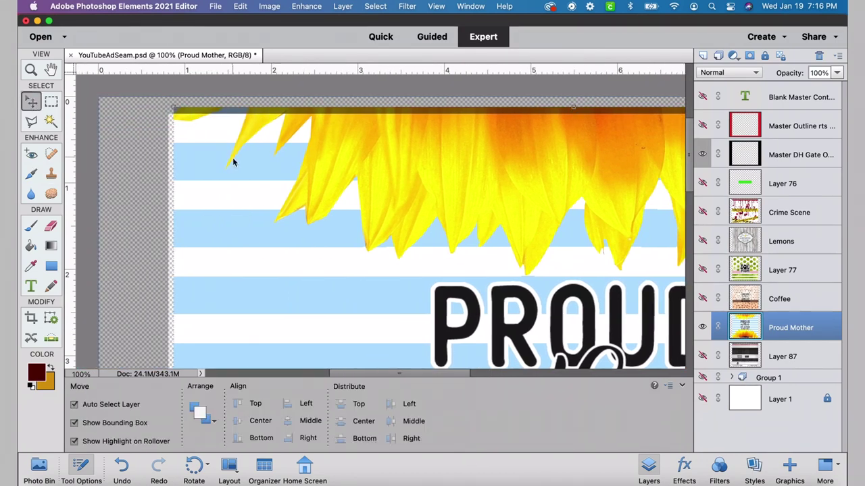
{"action": "left_click_drag", "start_coordinate": [242, 166], "coordinate": [241, 167]}
{"action": "left_click_drag", "start_coordinate": [347, 377], "coordinate": [452, 368]}
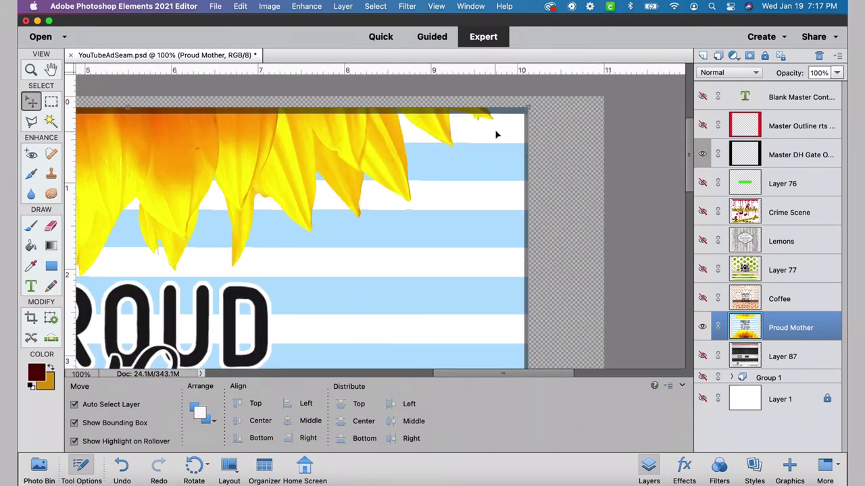
{"action": "left_click", "coordinate": [528, 107]}
{"action": "left_click_drag", "start_coordinate": [528, 107], "coordinate": [523, 113]}
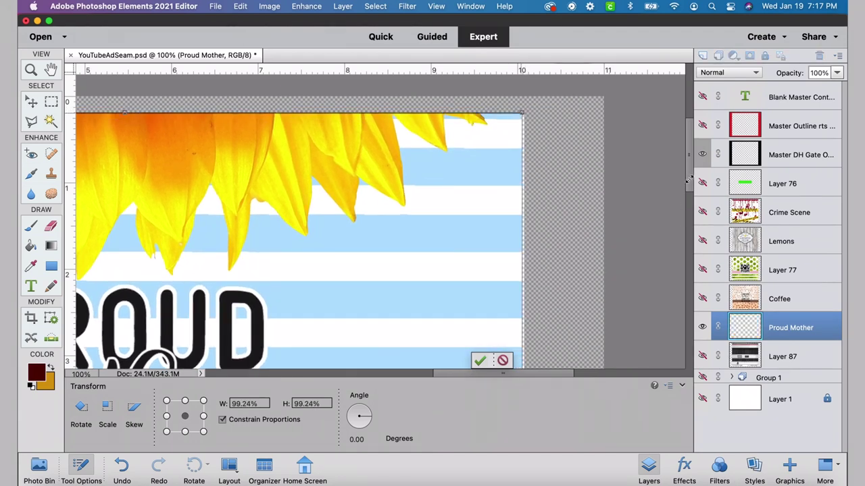
{"action": "left_click_drag", "start_coordinate": [689, 179], "coordinate": [701, 310]}
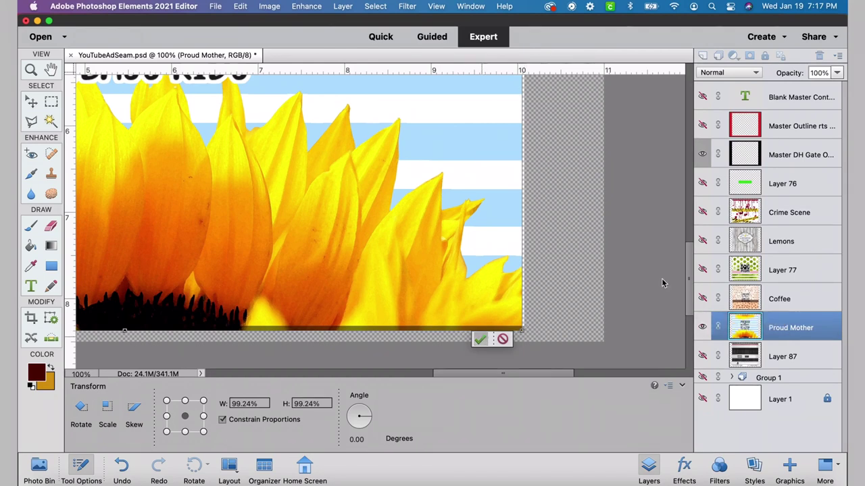
{"action": "left_click", "coordinate": [483, 339]}
Nudge the Proud Mother design about 0.033 in up and 0.010 in left and check its edges against the outline.
{"action": "left_click_drag", "start_coordinate": [691, 274], "coordinate": [690, 91]}
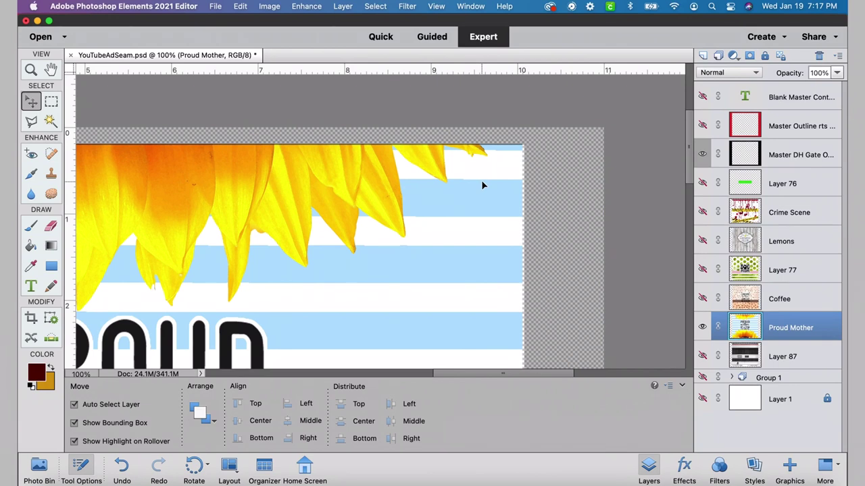
{"action": "mouse_move", "coordinate": [689, 150]}
{"action": "left_mouse_down"}
{"action": "mouse_move", "coordinate": [692, 291]}
{"action": "mouse_move", "coordinate": [689, 158]}
{"action": "left_mouse_up"}
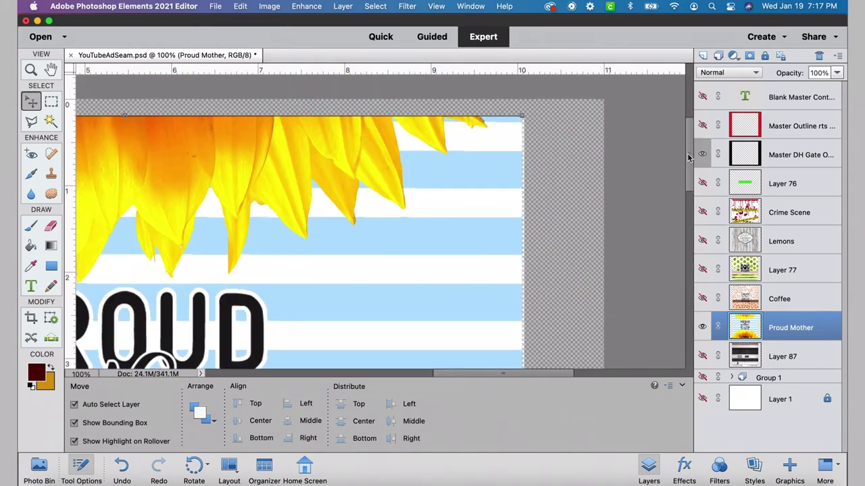
{"action": "key", "text": "shift+Up"}
{"action": "key", "text": "shift+Right"}
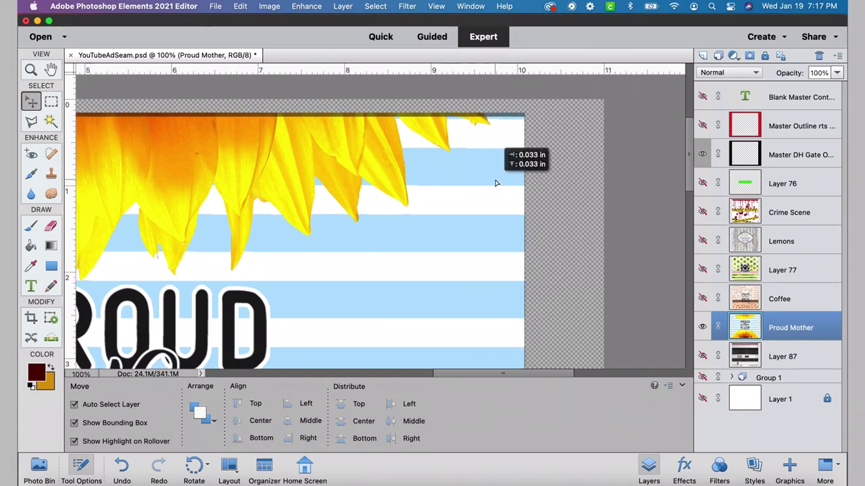
{"action": "key", "text": "shift+Left"}
{"action": "key", "text": "Left"}
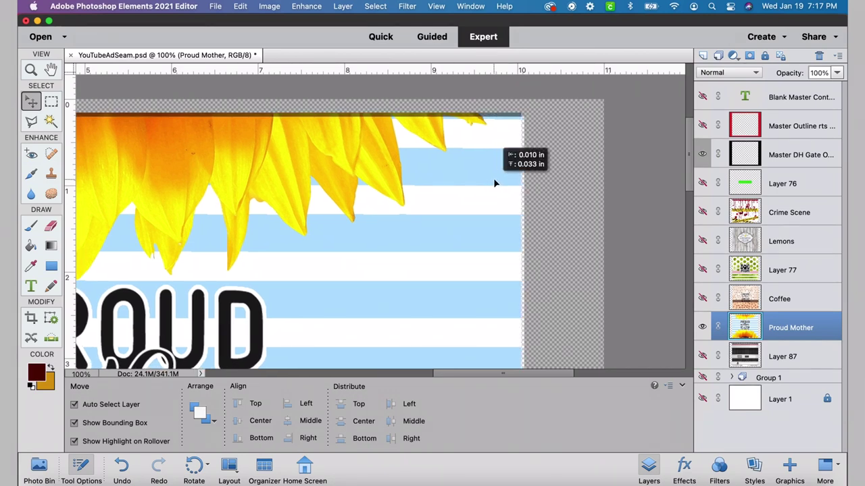
{"action": "key", "text": "Left"}
{"action": "key", "text": "Right"}
{"action": "key", "text": "Left"}
{"action": "key", "text": "Left"}
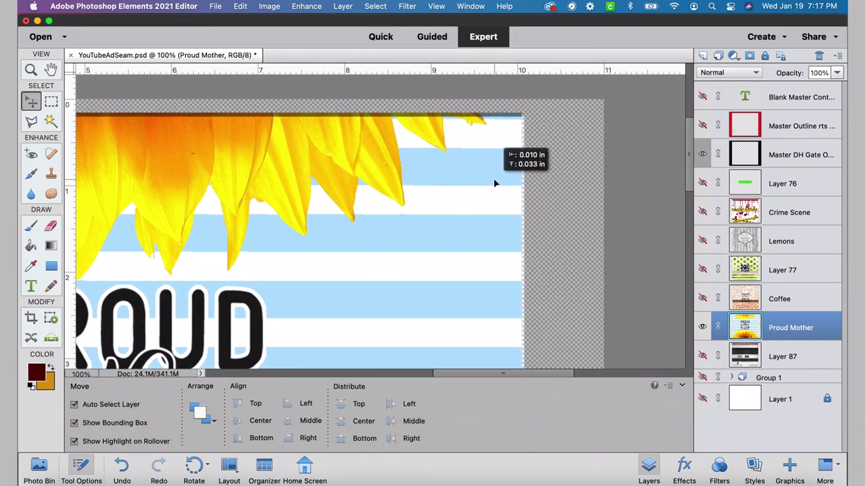
{"action": "left_click_drag", "start_coordinate": [691, 168], "coordinate": [695, 301]}
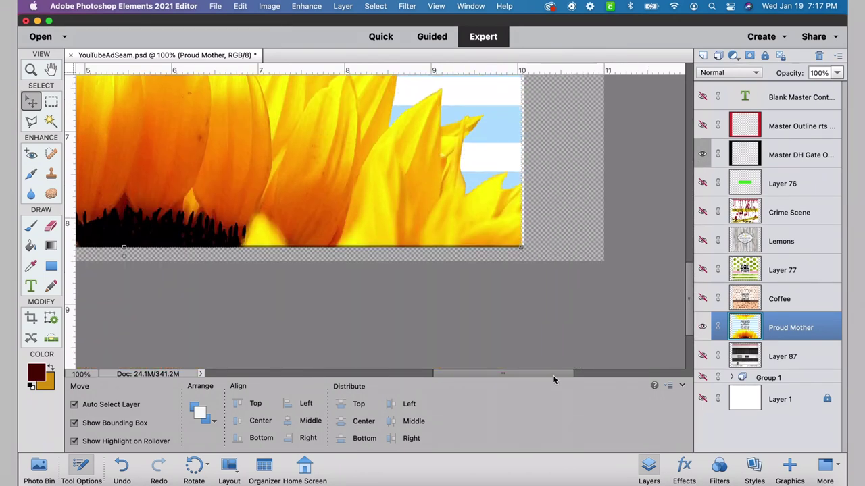
{"action": "left_click_drag", "start_coordinate": [555, 373], "coordinate": [437, 373]}
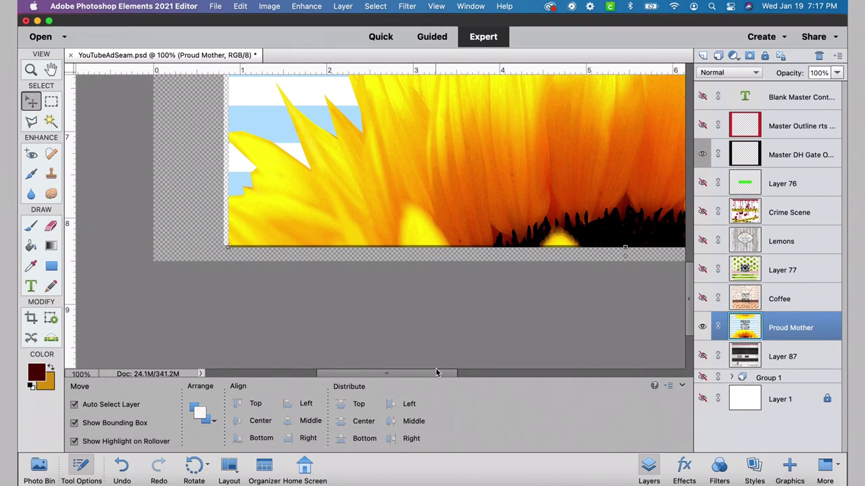
Restore the Master DH Gate Outline layer's opacity to 100%.
{"action": "key", "text": "super+minus"}
{"action": "key", "text": "super+minus"}
{"action": "key", "text": "super+minus"}
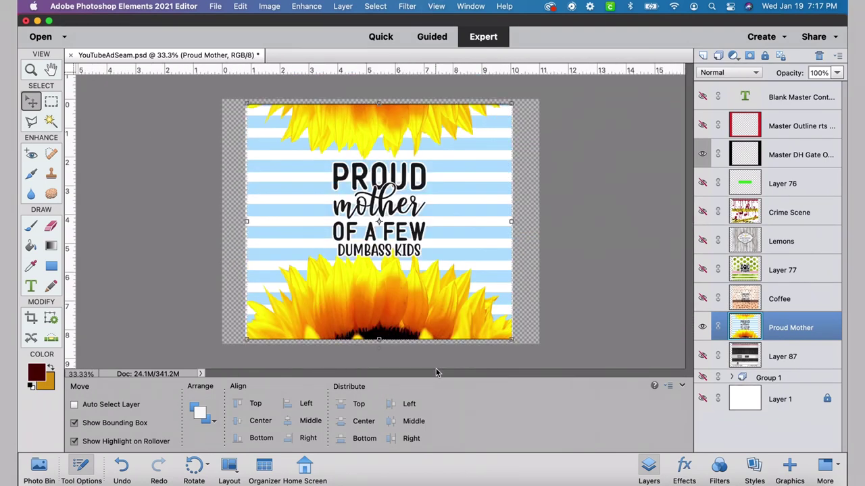
{"action": "left_click", "coordinate": [791, 160]}
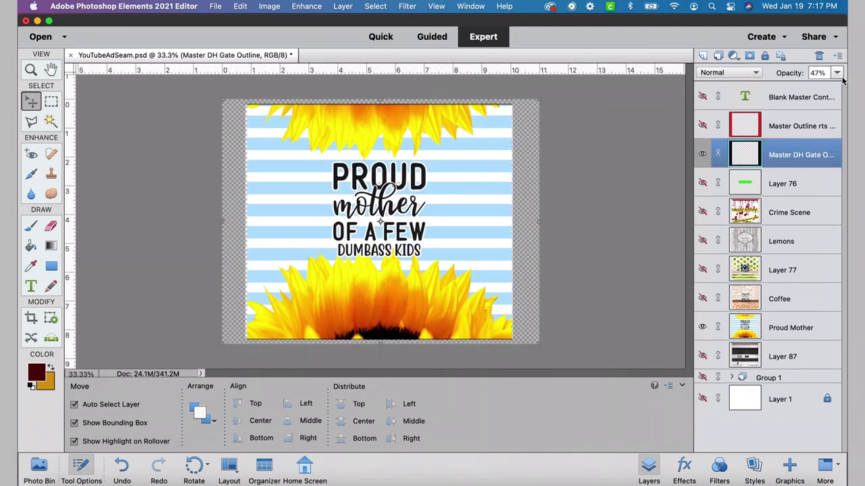
{"action": "left_click", "coordinate": [837, 73]}
{"action": "left_click_drag", "start_coordinate": [809, 86], "coordinate": [840, 85]}
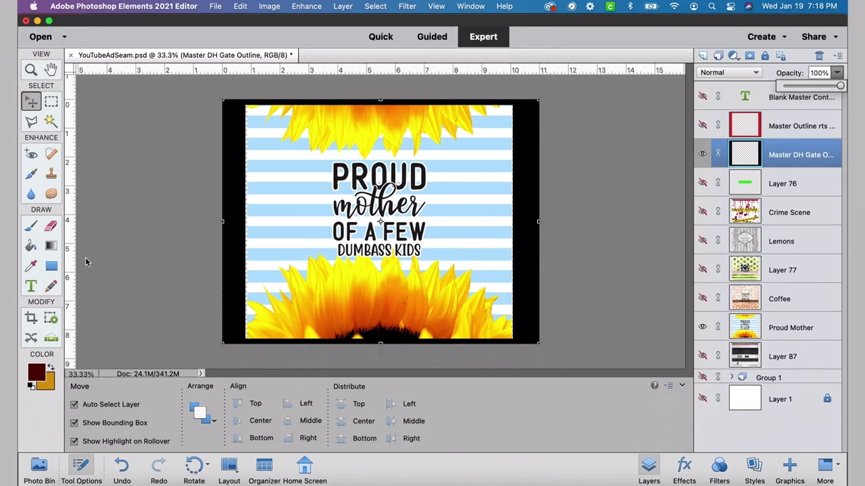
Sample yellow from the lower sunflower's petals and draw a narrow full-height rectangle over the design's left edge.
{"action": "left_click", "coordinate": [31, 266]}
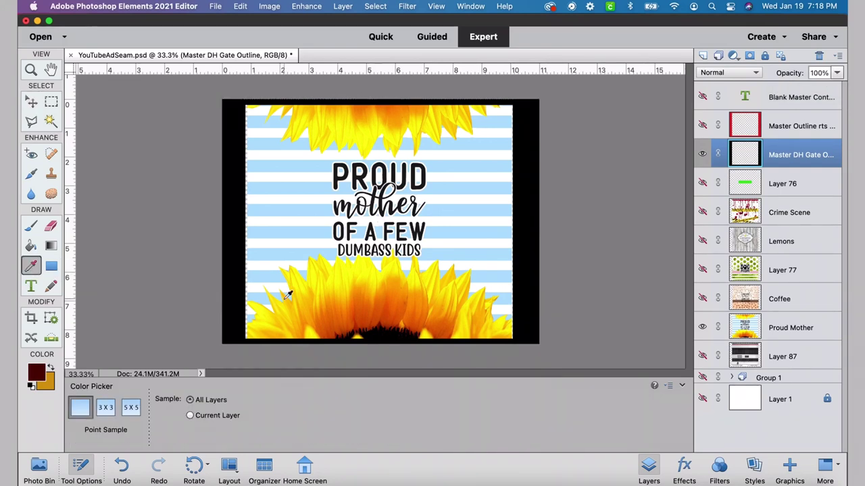
{"action": "left_click", "coordinate": [344, 295]}
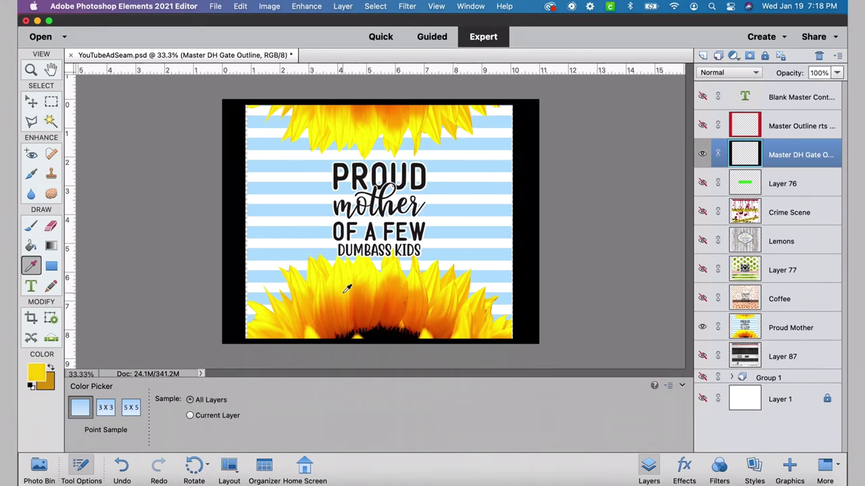
{"action": "left_click", "coordinate": [52, 266]}
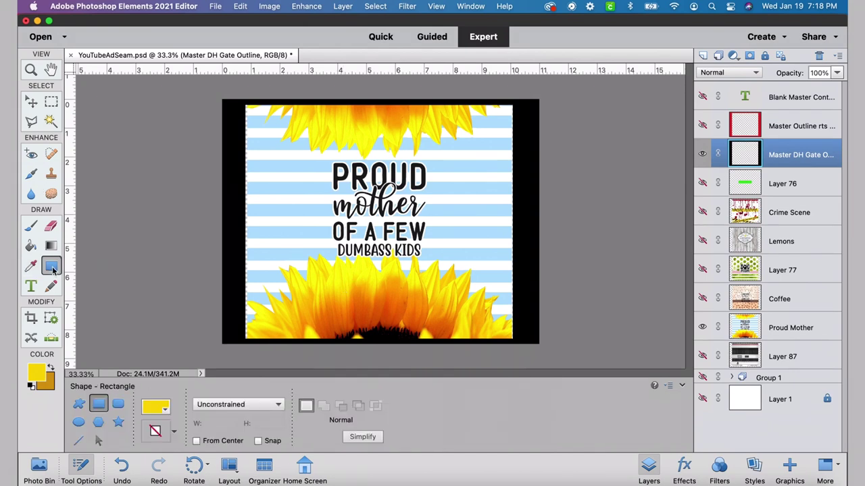
{"action": "left_click_drag", "start_coordinate": [239, 102], "coordinate": [251, 348]}
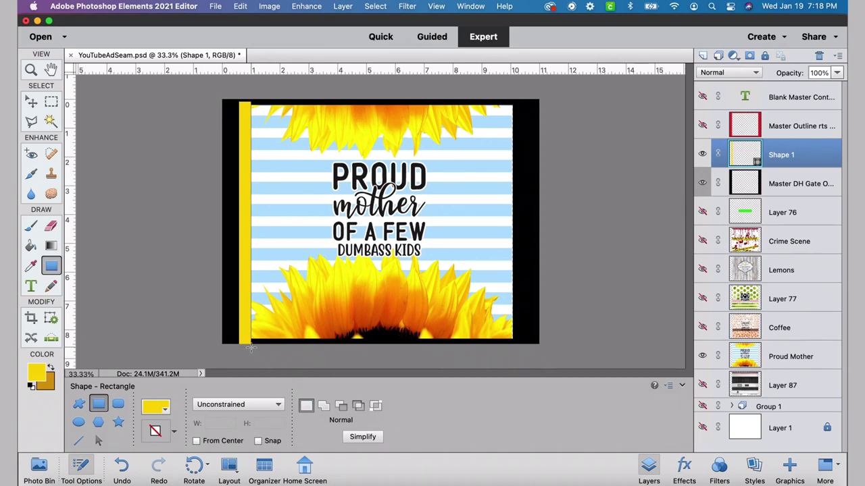
Simplify the yellow strip's shape layer and apply the first, thinnest black style from the Strokes set to it.
{"action": "left_click", "coordinate": [363, 437]}
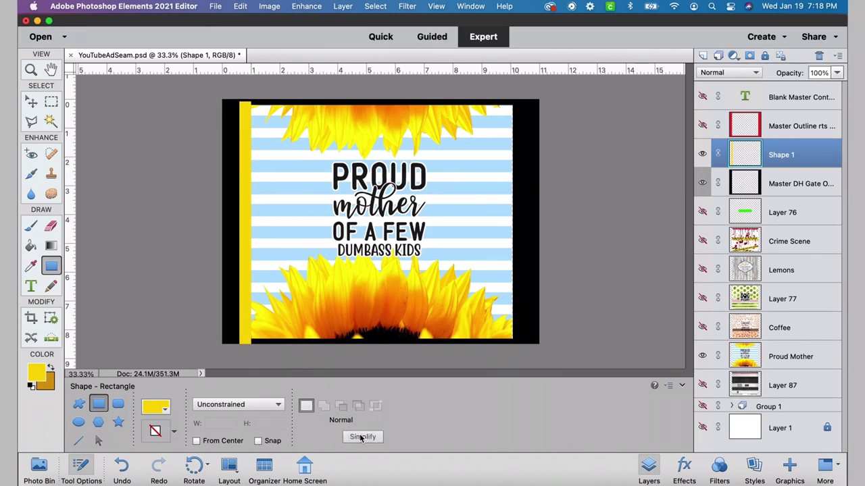
{"action": "left_click", "coordinate": [754, 468]}
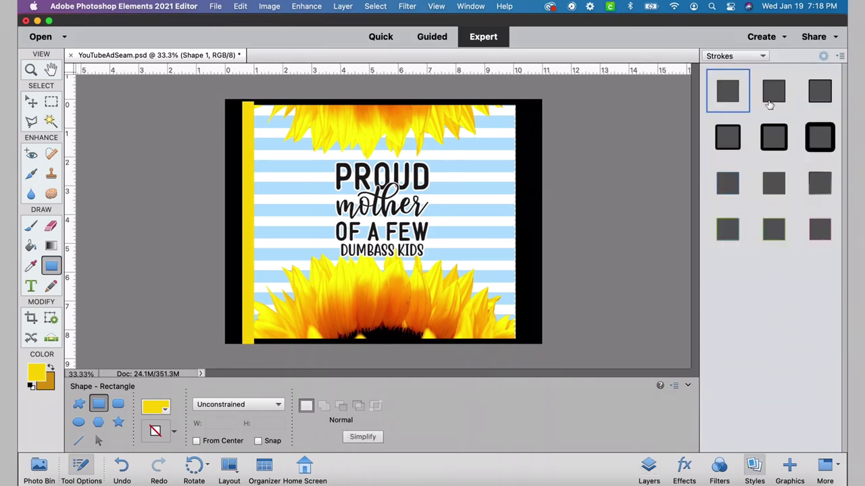
{"action": "left_click", "coordinate": [727, 93]}
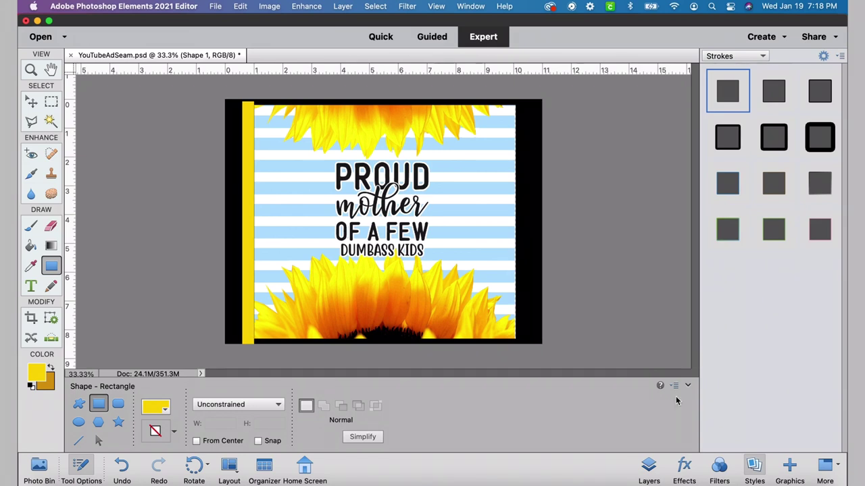
{"action": "left_click", "coordinate": [647, 471]}
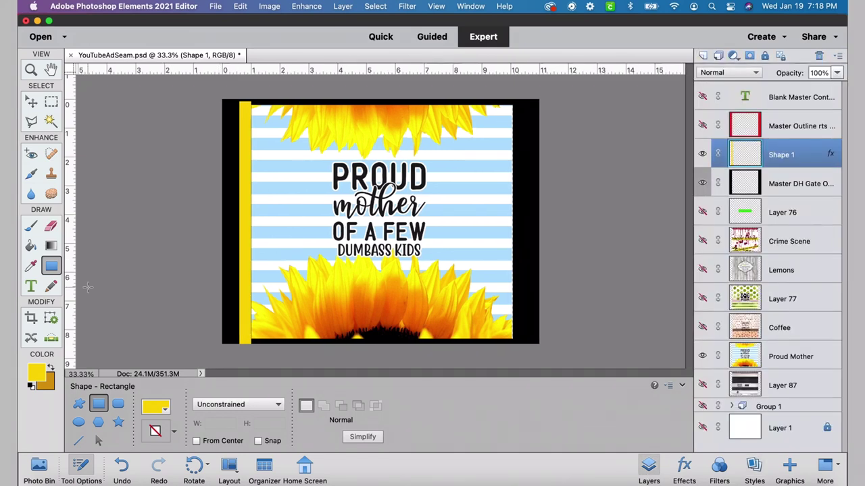
Sample the dark orange near the lower sunflower's center as the foreground color and look up its hex code.
{"action": "left_click", "coordinate": [30, 266]}
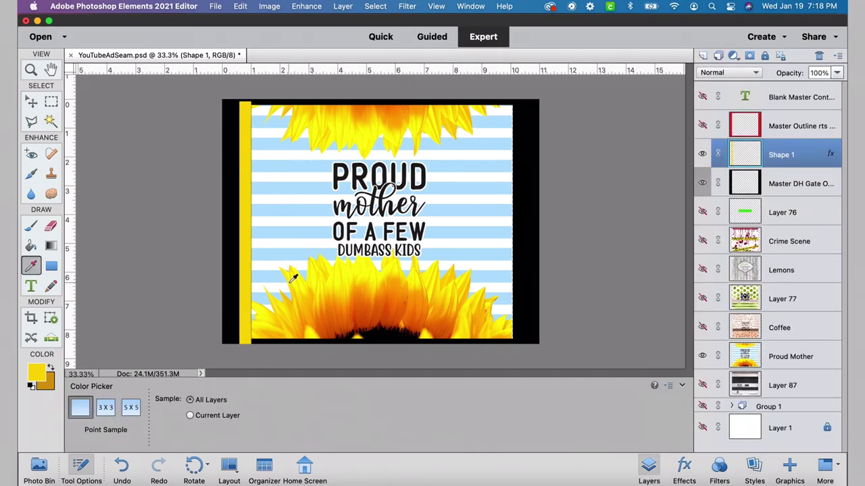
{"action": "left_click", "coordinate": [367, 310]}
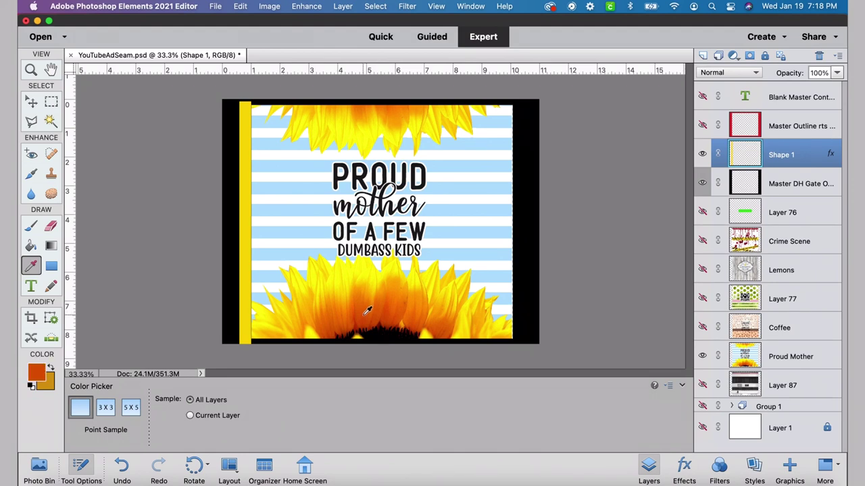
{"action": "left_click", "coordinate": [35, 376]}
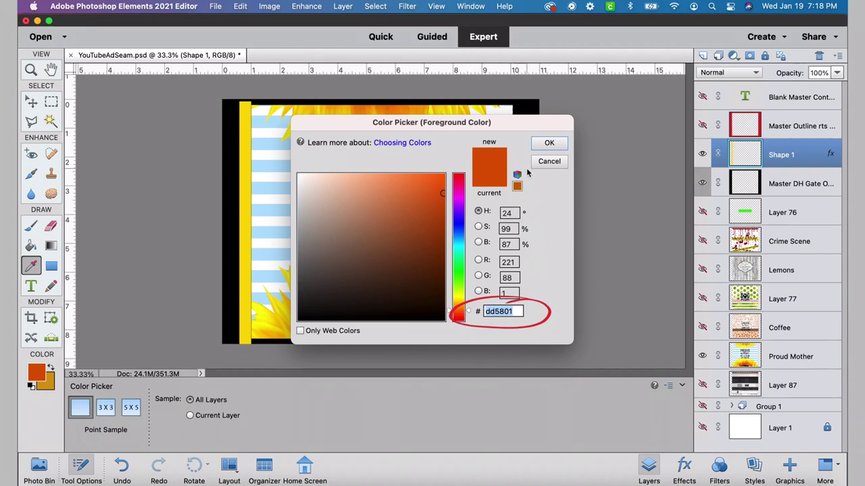
{"action": "left_click", "coordinate": [550, 143]}
In the Shape 1 layer's style settings, turn off the stroke and enable a drop shadow.
{"action": "double_click", "coordinate": [829, 155]}
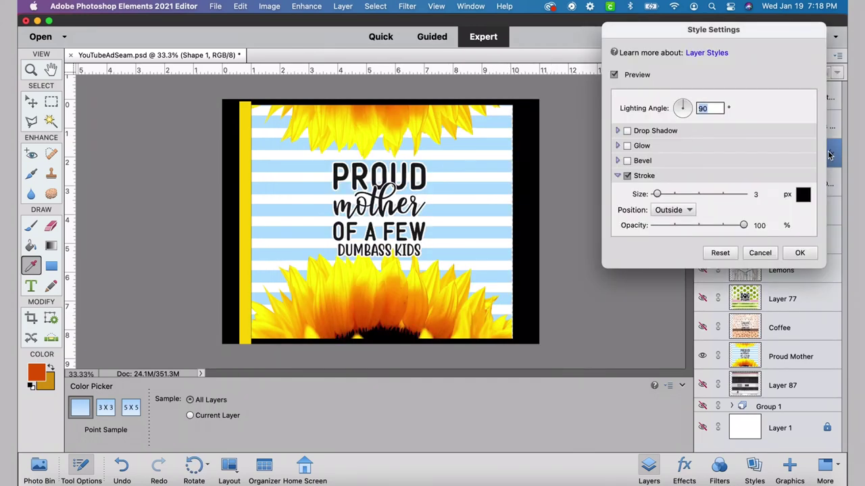
{"action": "left_click", "coordinate": [626, 175]}
{"action": "left_click", "coordinate": [627, 130]}
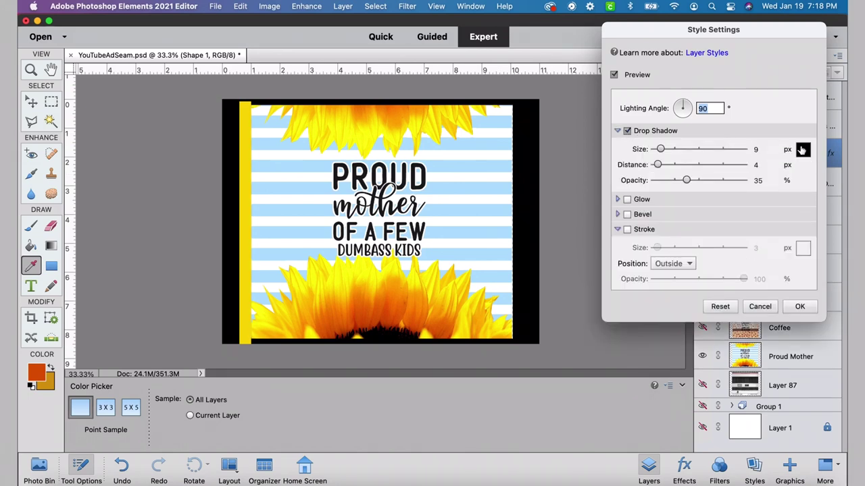
Set the yellow strip's drop shadow color to hex dd5801.
{"action": "left_click", "coordinate": [801, 150]}
{"action": "type", "text": "dd"}
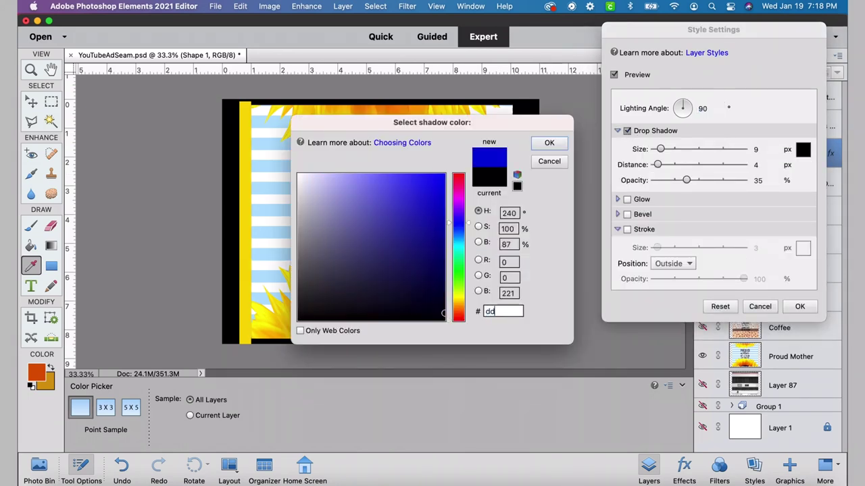
{"action": "type", "text": "5801"}
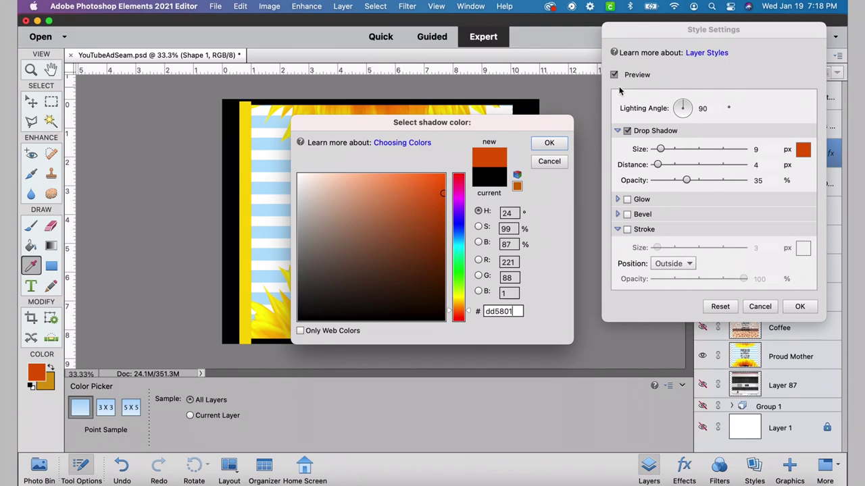
{"action": "left_click", "coordinate": [550, 143]}
{"action": "key", "text": "super+equal"}
{"action": "key", "text": "super+equal"}
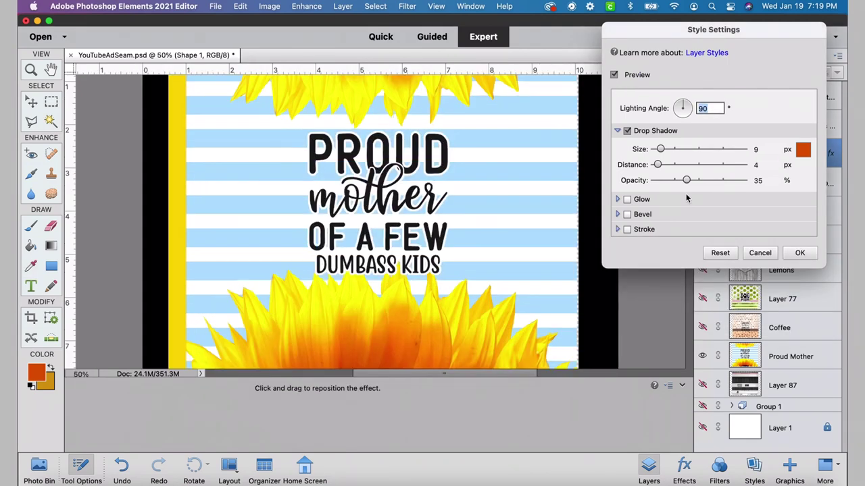
Set the yellow strip's drop shadow to size 46 px, distance 4 px and opacity 72%, and add a 37 px upward bevel.
{"action": "left_click_drag", "start_coordinate": [660, 169], "coordinate": [671, 150]}
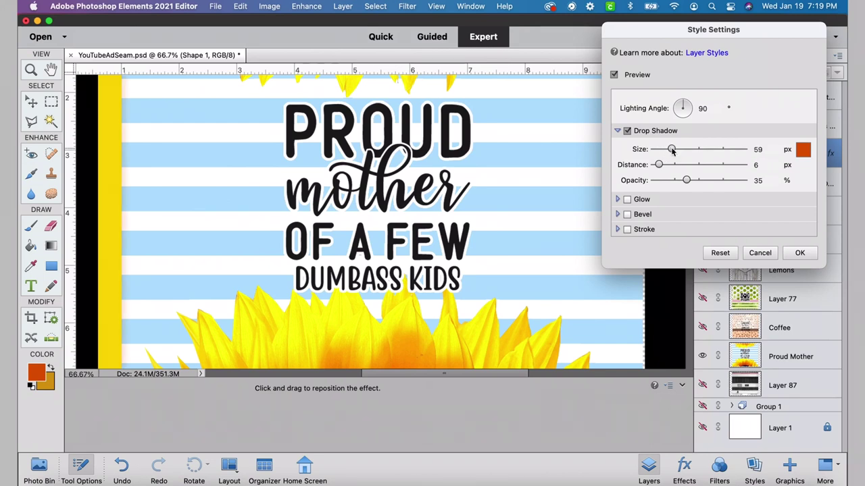
{"action": "left_click_drag", "start_coordinate": [686, 180], "coordinate": [719, 180]}
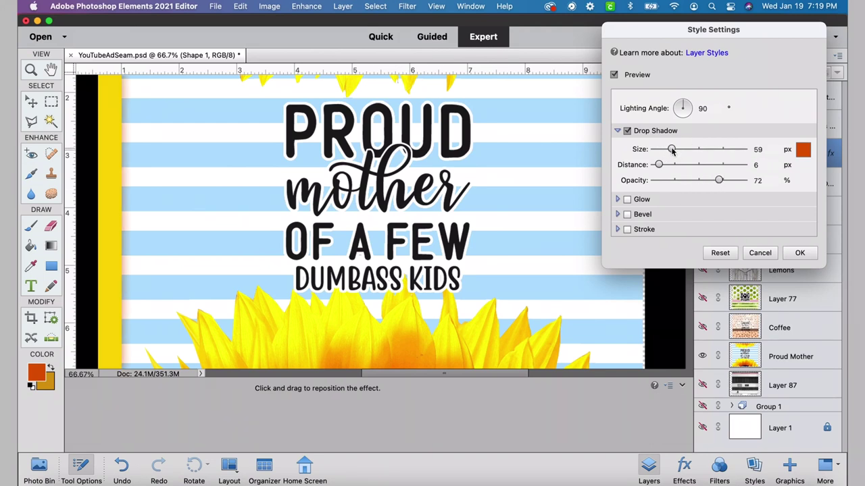
{"action": "mouse_move", "coordinate": [659, 166]}
{"action": "left_mouse_down"}
{"action": "mouse_move", "coordinate": [670, 151]}
{"action": "mouse_move", "coordinate": [662, 150]}
{"action": "mouse_move", "coordinate": [669, 153]}
{"action": "left_mouse_up"}
{"action": "left_click", "coordinate": [627, 214]}
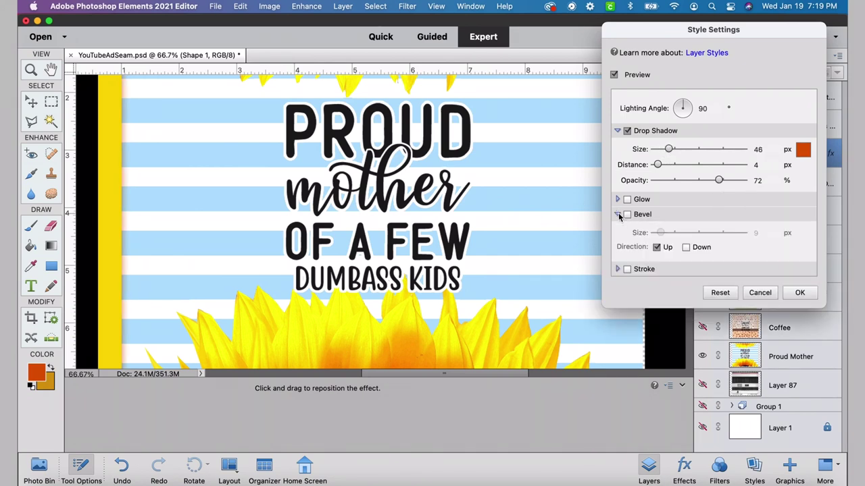
{"action": "left_click_drag", "start_coordinate": [660, 232], "coordinate": [668, 233]}
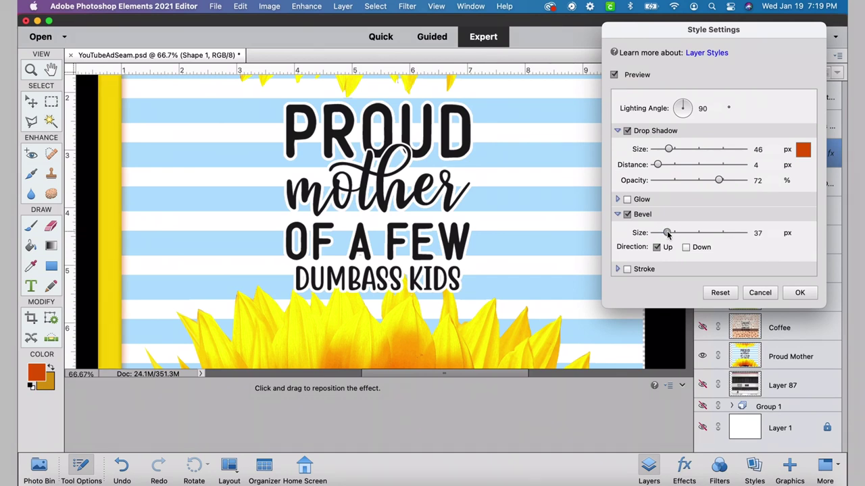
{"action": "left_click", "coordinate": [799, 293]}
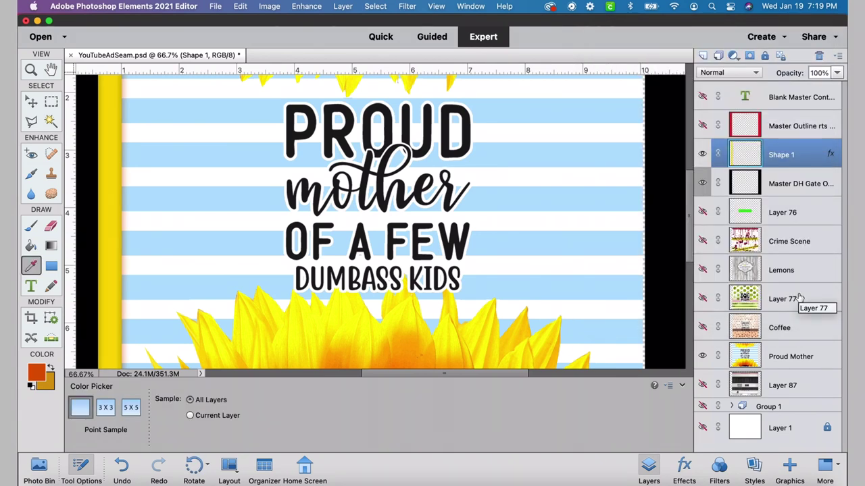
Move the Shape 1 layer down the stack to sit directly above the Proud Mother layer.
{"action": "key", "text": "super+minus"}
{"action": "key", "text": "super+minus"}
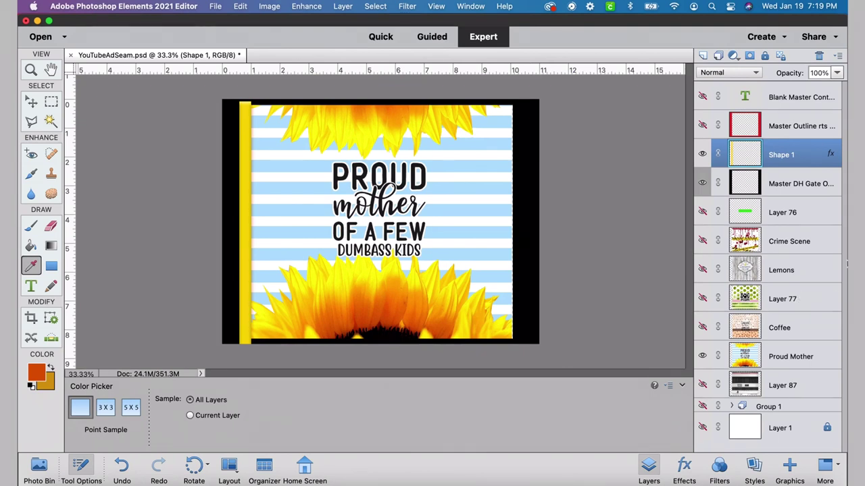
{"action": "left_click_drag", "start_coordinate": [774, 169], "coordinate": [770, 341]}
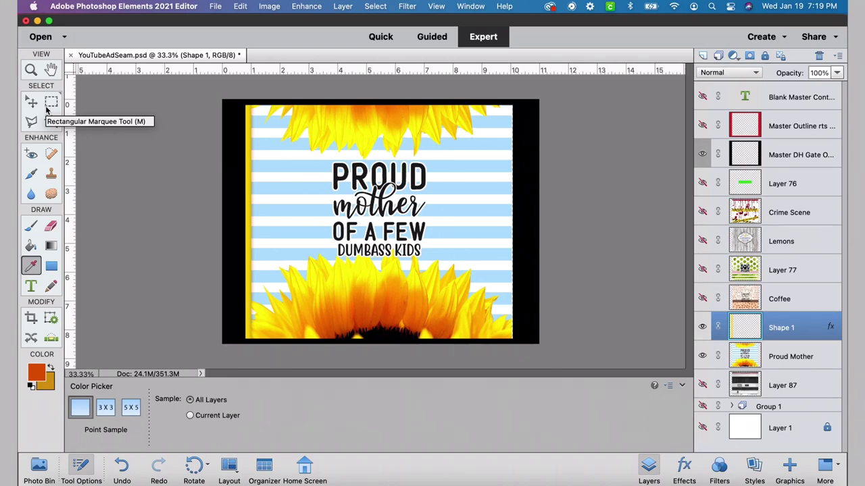
Add a letter "i" as horizontal text beside the yellow strip and move it onto the strip.
{"action": "key", "text": "v"}
{"action": "key", "text": "super+equal"}
{"action": "key", "text": "super+equal"}
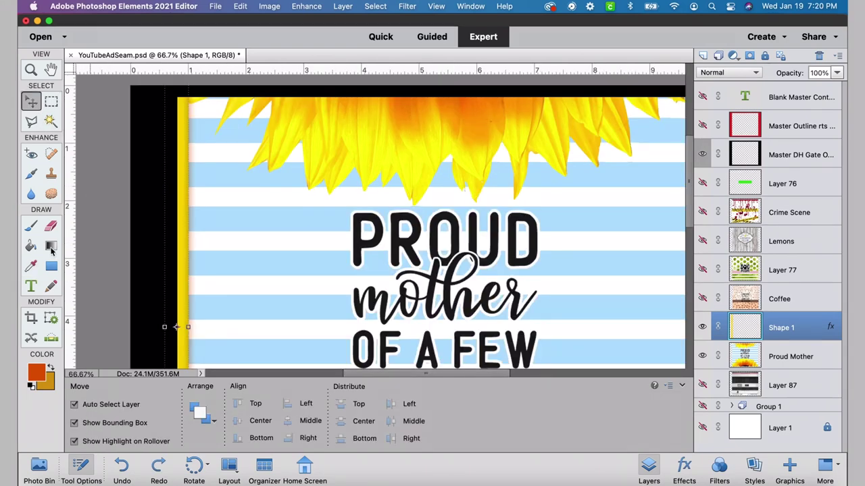
{"action": "left_click", "coordinate": [31, 286]}
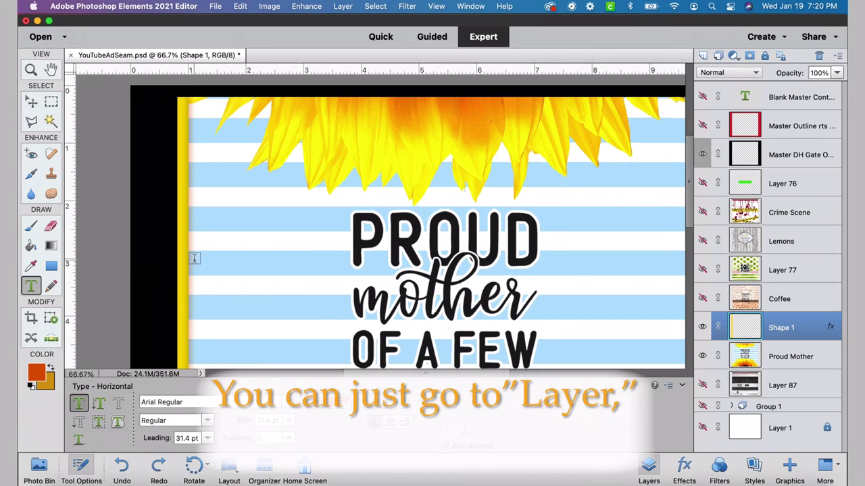
{"action": "left_click", "coordinate": [194, 258]}
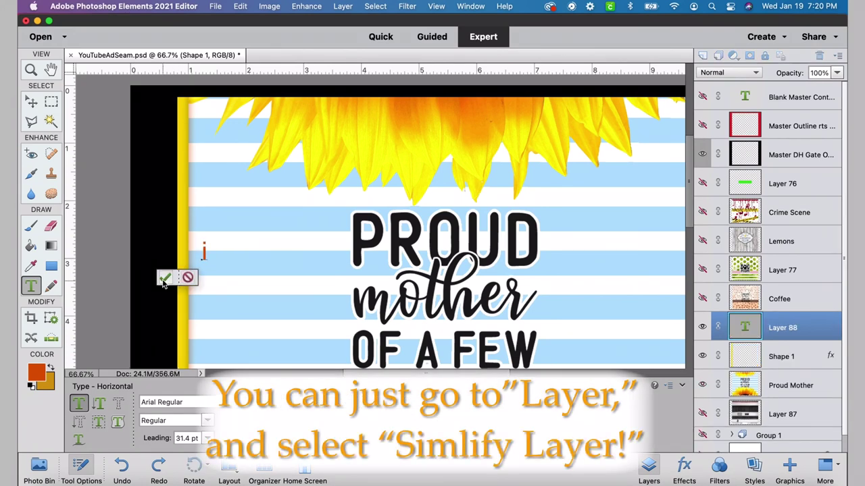
{"action": "left_click", "coordinate": [164, 279]}
{"action": "key", "text": "v"}
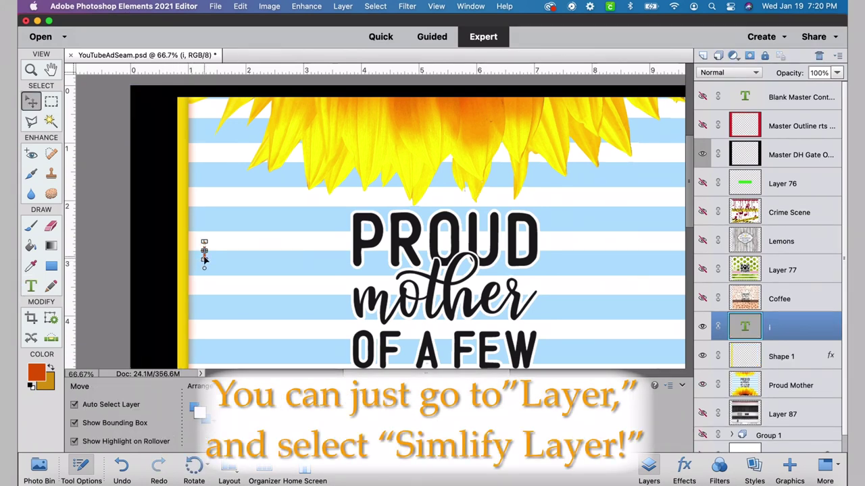
{"action": "left_click_drag", "start_coordinate": [205, 259], "coordinate": [182, 262]}
Place the "i" text layer below Shape 1 and merge the two layers.
{"action": "left_click_drag", "start_coordinate": [764, 328], "coordinate": [769, 364]}
{"action": "left_click", "coordinate": [779, 335]}
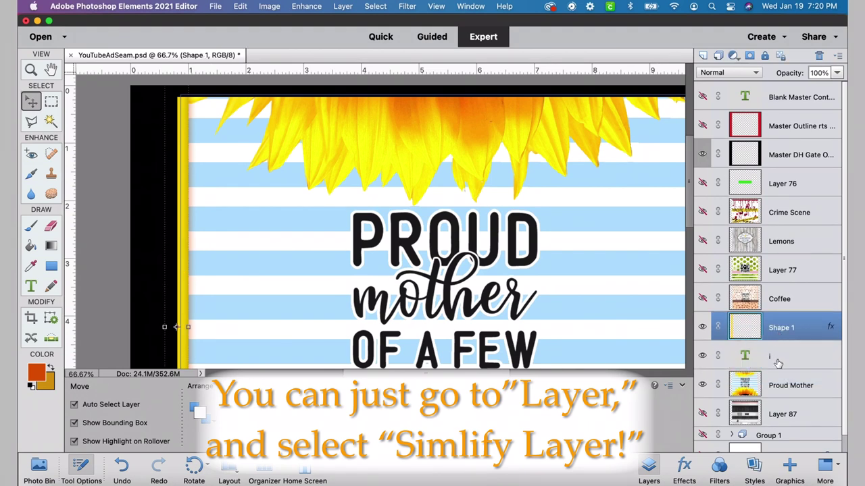
{"action": "left_click", "coordinate": [777, 358], "text": "shift"}
{"action": "left_click", "coordinate": [342, 7]}
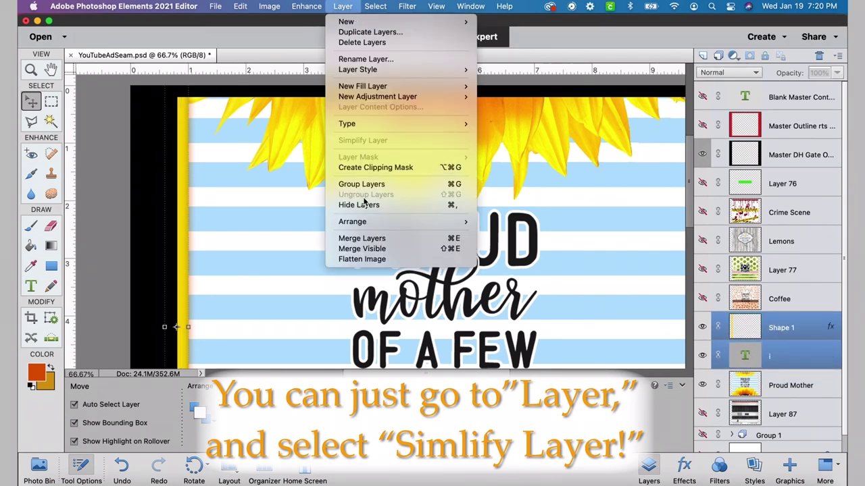
{"action": "left_click", "coordinate": [364, 238]}
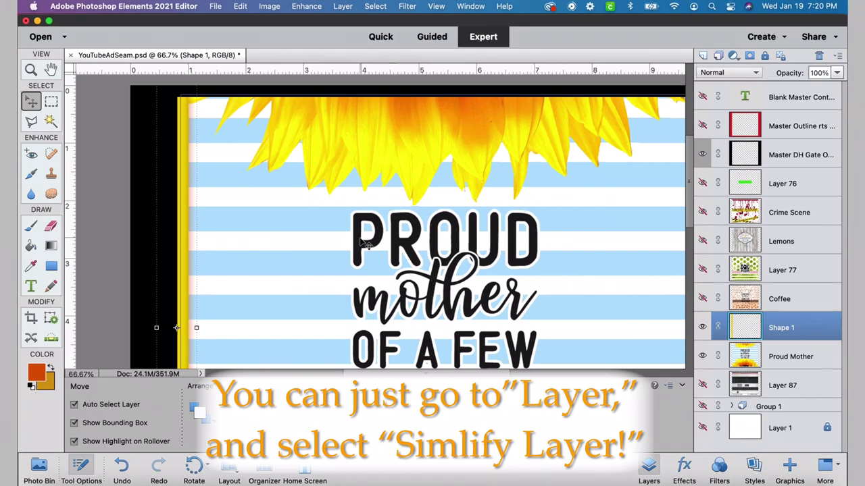
Draw a small orange rectangle across the visible width of the yellow strip as a measuring guide.
{"action": "left_click", "coordinate": [264, 213]}
{"action": "key", "text": "super+equal"}
{"action": "key", "text": "super+equal"}
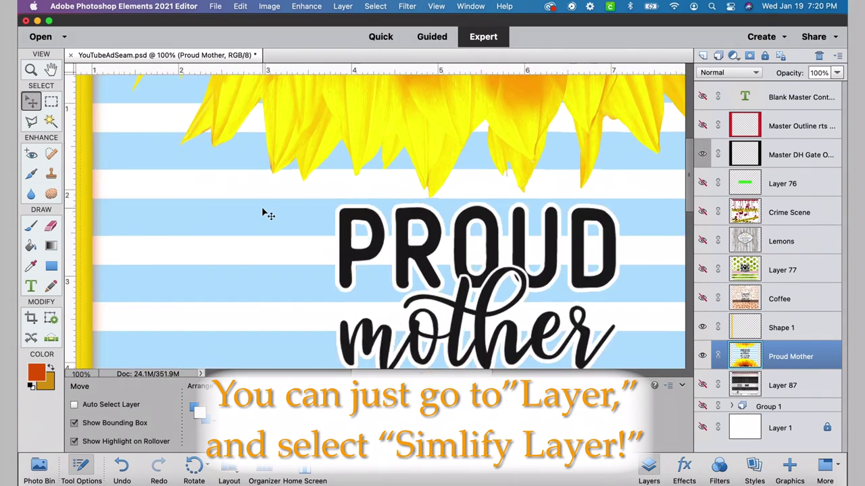
{"action": "scroll", "coordinate": [276, 220], "scroll_direction": "left", "scroll_amount": 10}
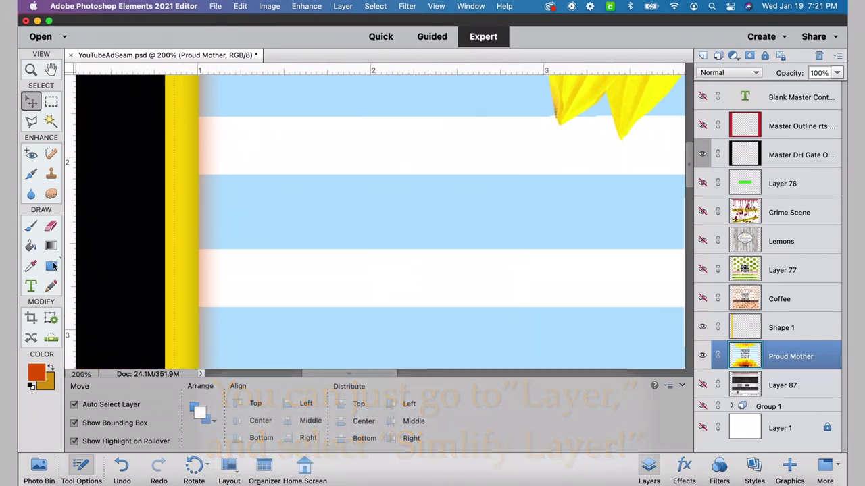
{"action": "key", "text": "u"}
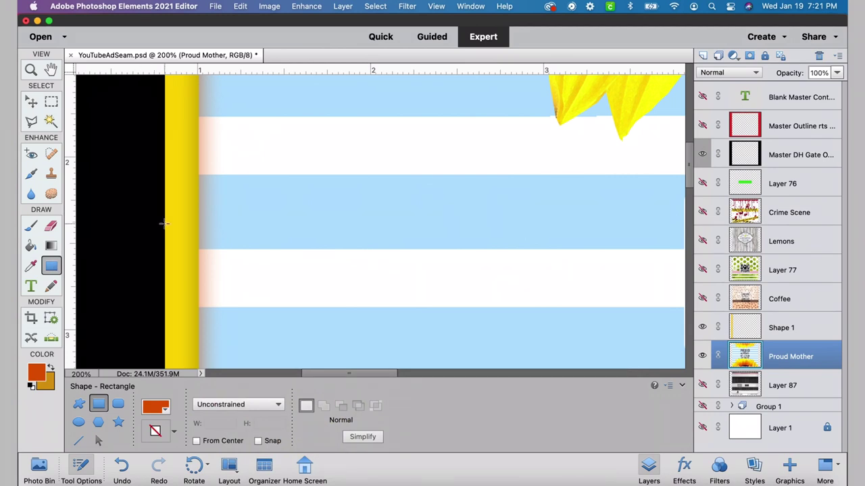
{"action": "left_click_drag", "start_coordinate": [164, 224], "coordinate": [199, 274]}
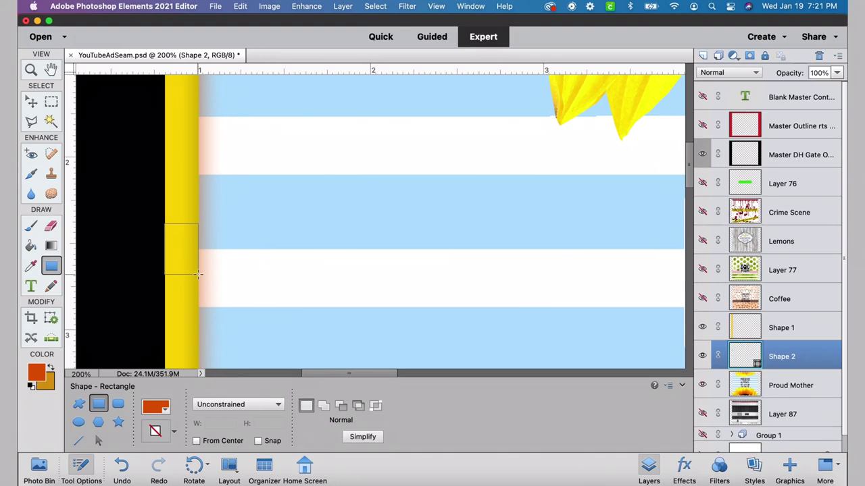
{"action": "left_click", "coordinate": [37, 377]}
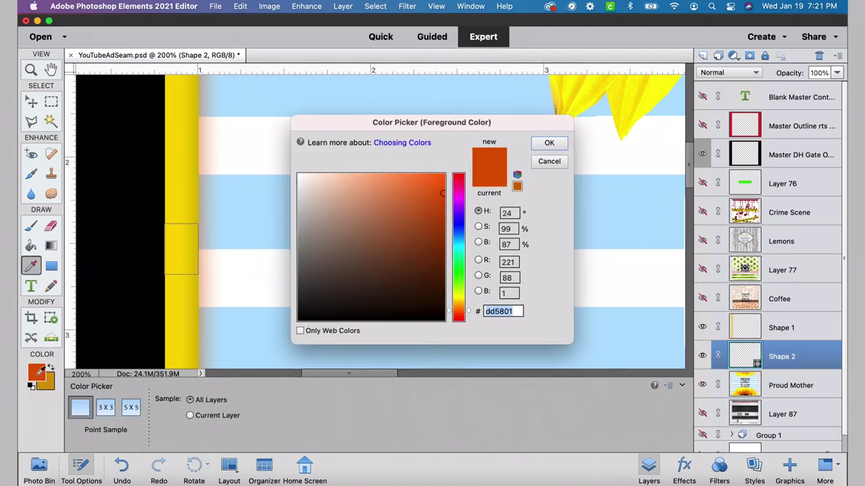
{"action": "left_click", "coordinate": [558, 147]}
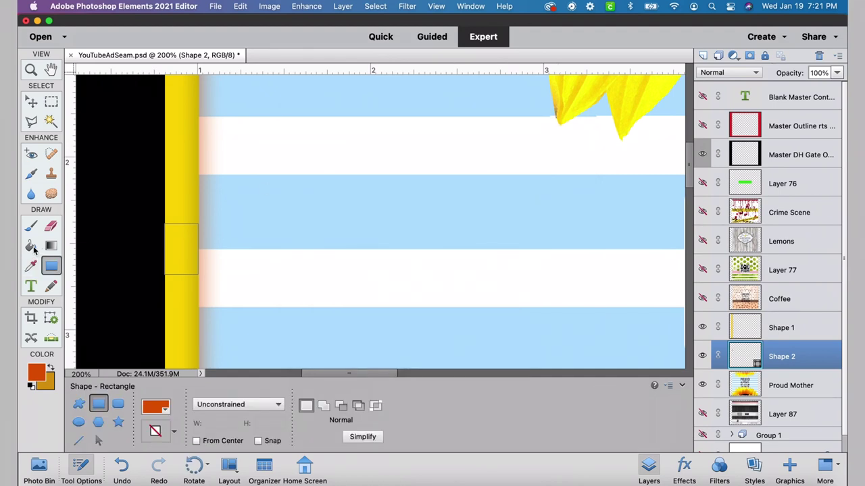
{"action": "left_click", "coordinate": [31, 246]}
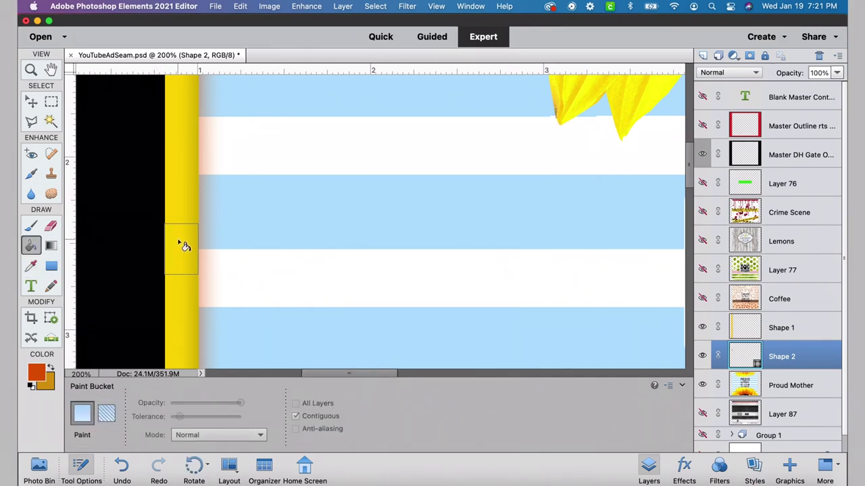
Bring the Shape 2 layer above Shape 1 and move the orange rectangle flush with the design's right edge.
{"action": "left_click_drag", "start_coordinate": [782, 356], "coordinate": [780, 316]}
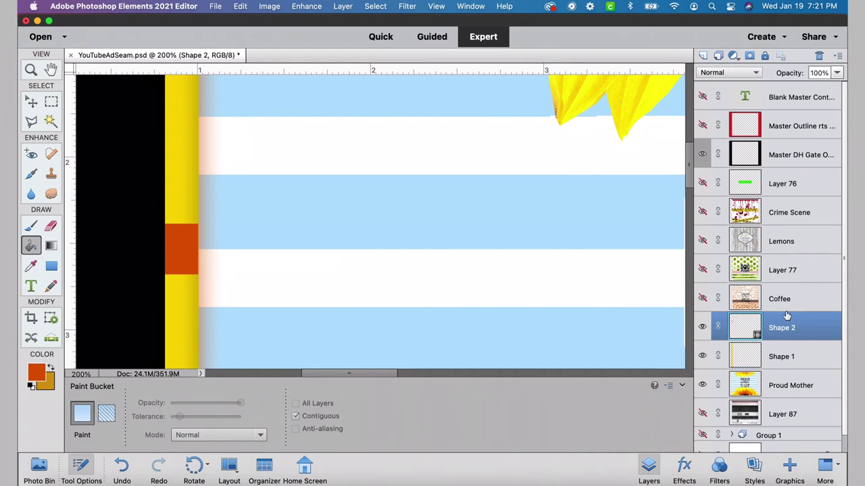
{"action": "left_click", "coordinate": [31, 69]}
{"action": "left_click", "coordinate": [31, 101]}
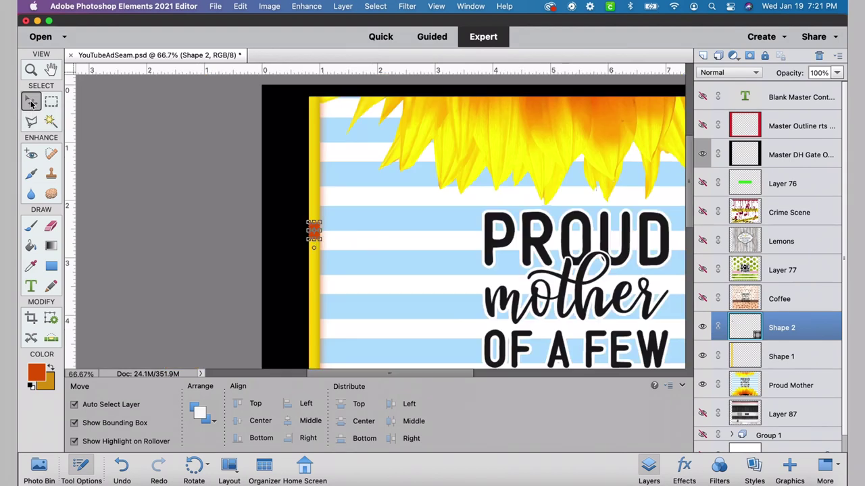
{"action": "left_click_drag", "start_coordinate": [318, 236], "coordinate": [660, 245]}
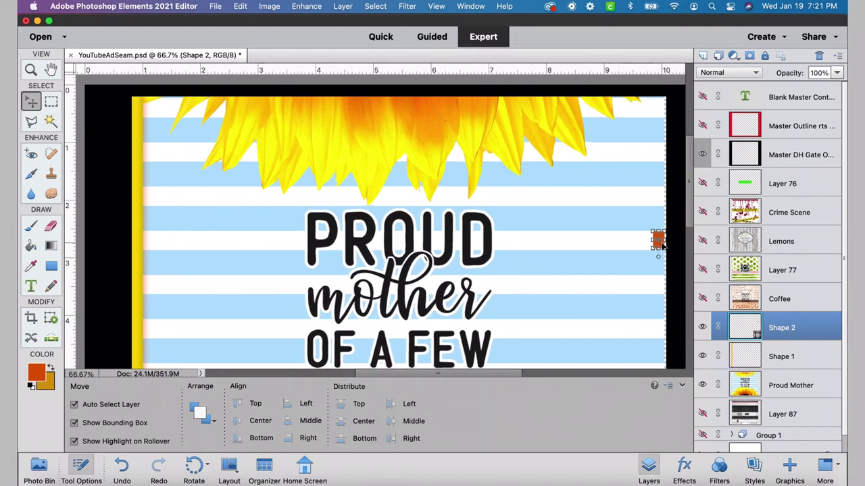
{"action": "key", "text": "super+equal"}
{"action": "key", "text": "super+equal"}
{"action": "left_click_drag", "start_coordinate": [442, 373], "coordinate": [571, 375]}
{"action": "left_click_drag", "start_coordinate": [558, 316], "coordinate": [566, 302]}
{"action": "key", "text": "super+minus"}
{"action": "key", "text": "super+minus"}
{"action": "key", "text": "super+minus"}
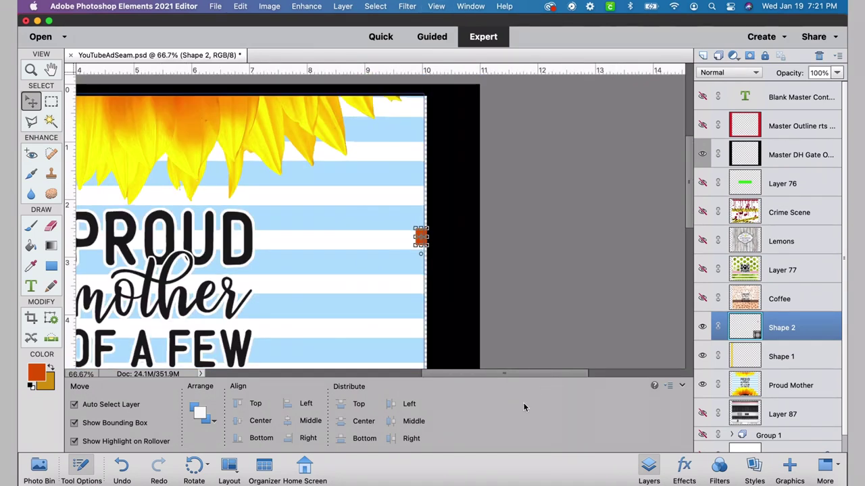
Duplicate the yellow strip's Shape 1 layer and flip the copy horizontally.
{"action": "left_click_drag", "start_coordinate": [521, 373], "coordinate": [325, 373]}
{"action": "left_click", "coordinate": [255, 249]}
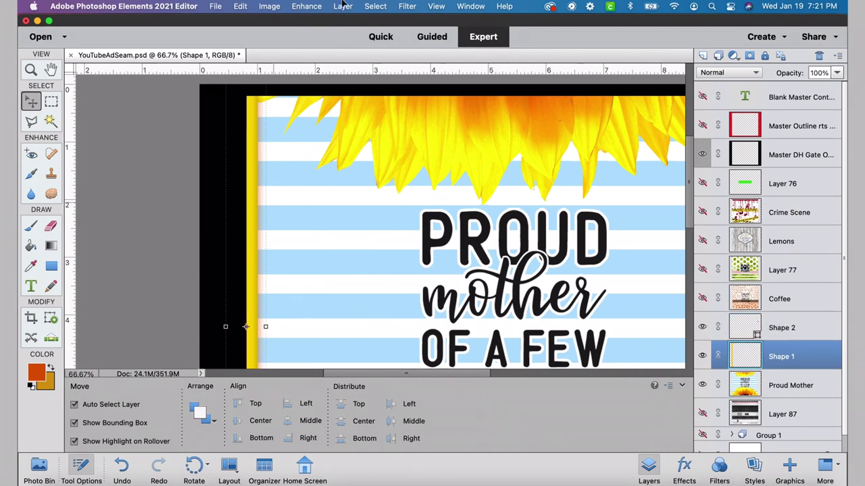
{"action": "left_click", "coordinate": [343, 6]}
{"action": "left_click", "coordinate": [351, 31]}
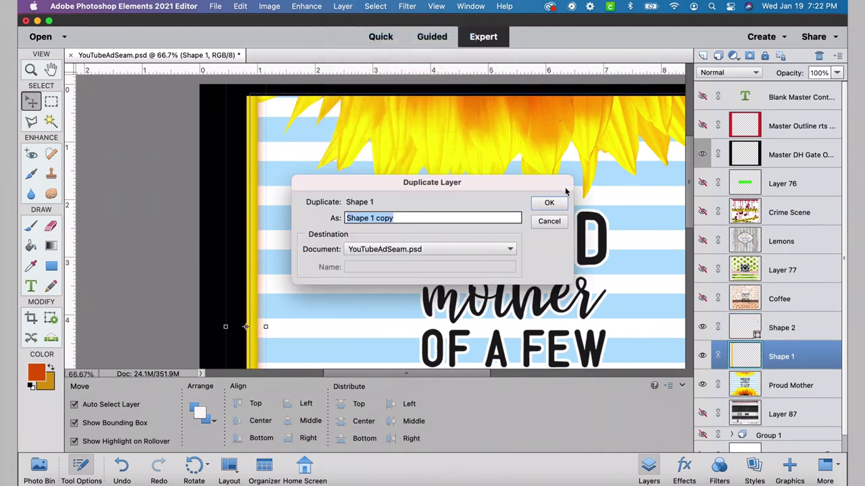
{"action": "left_click", "coordinate": [549, 201]}
{"action": "left_click", "coordinate": [240, 6]}
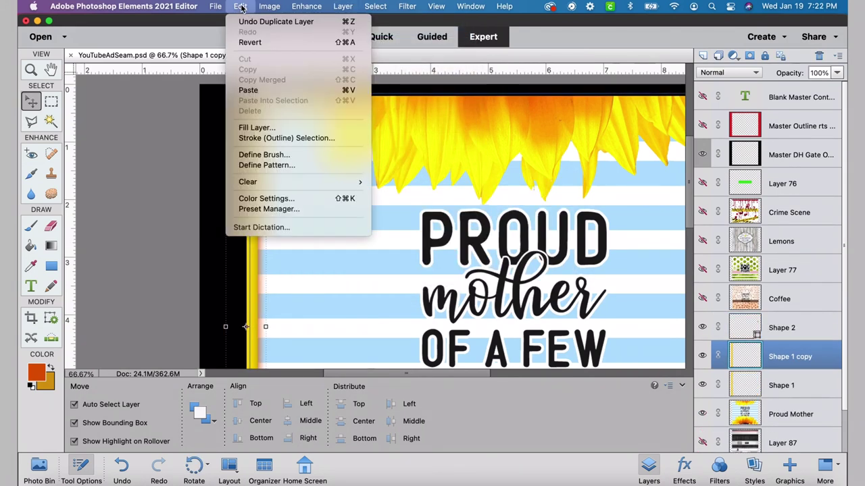
{"action": "mouse_move", "coordinate": [269, 6]}
{"action": "mouse_move", "coordinate": [290, 20]}
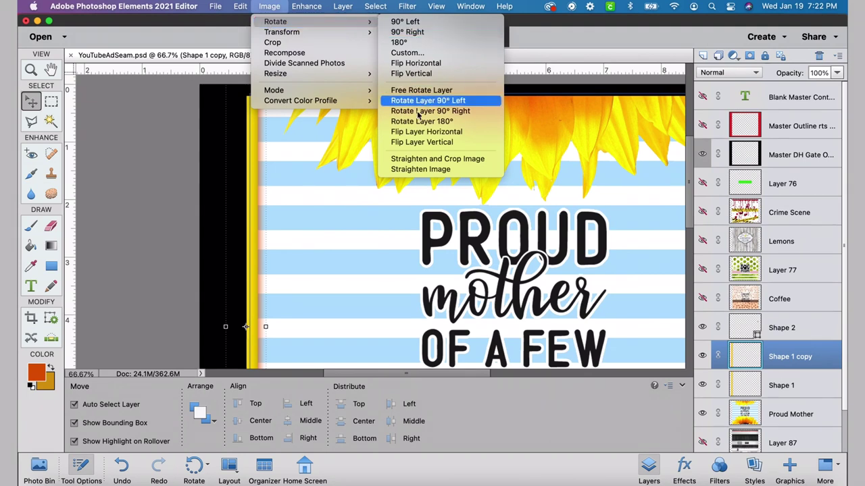
{"action": "left_click", "coordinate": [426, 132]}
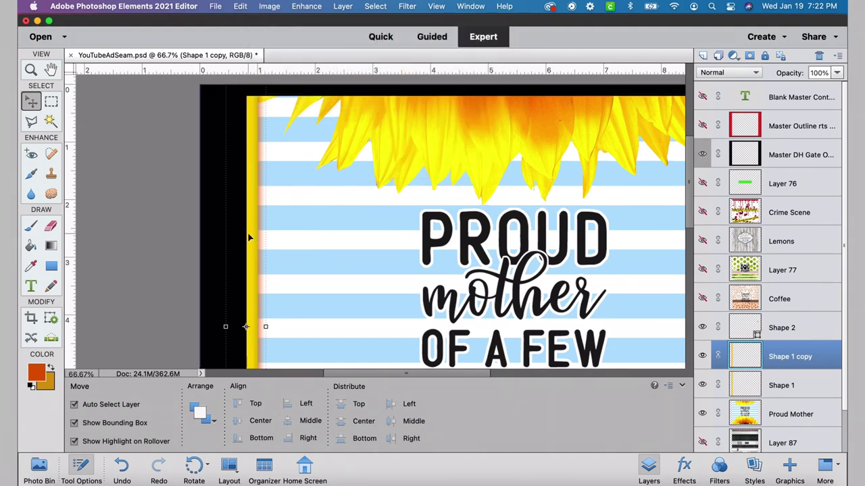
Move the flipped yellow strip to the design's right edge, lining up its inner edge with the orange guide rectangle.
{"action": "left_click_drag", "start_coordinate": [250, 241], "coordinate": [672, 271]}
{"action": "left_click_drag", "start_coordinate": [443, 376], "coordinate": [538, 376]}
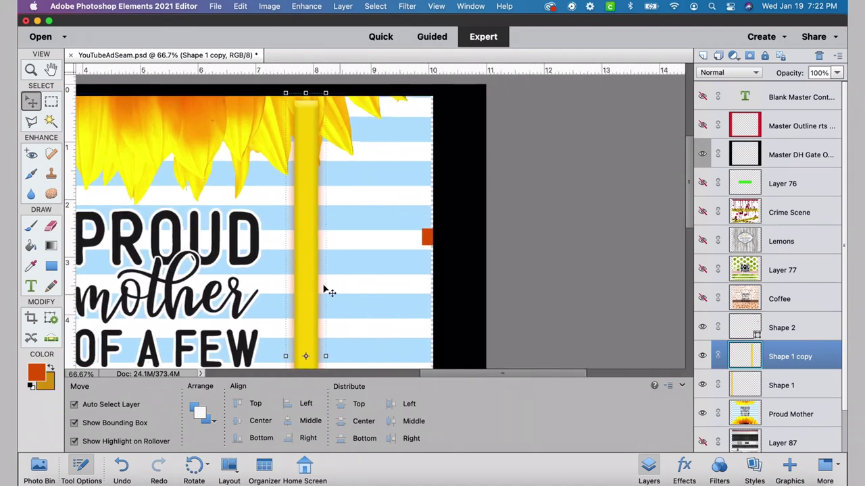
{"action": "left_click_drag", "start_coordinate": [302, 284], "coordinate": [429, 281]}
{"action": "key", "text": "super+equal"}
{"action": "key", "text": "super+equal"}
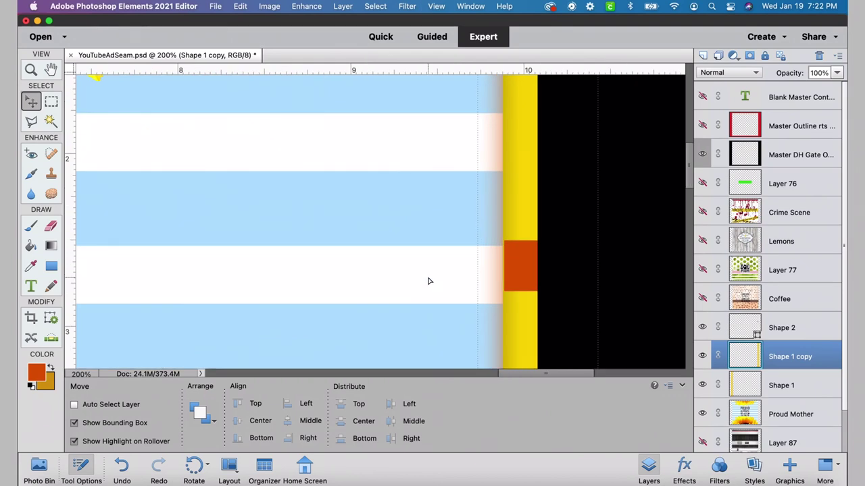
{"action": "left_click_drag", "start_coordinate": [517, 212], "coordinate": [518, 212]}
Delete the orange guide rectangle's layer, Shape 2, and deselect all layers.
{"action": "left_click", "coordinate": [520, 287]}
{"action": "left_click", "coordinate": [819, 56]}
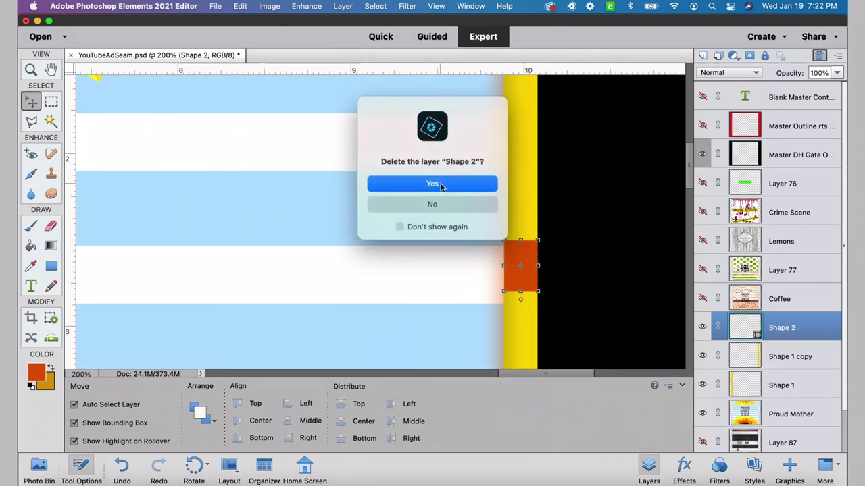
{"action": "left_click", "coordinate": [435, 188]}
{"action": "key", "text": "super+minus"}
{"action": "key", "text": "super+minus"}
{"action": "key", "text": "super+minus"}
{"action": "key", "text": "super+minus"}
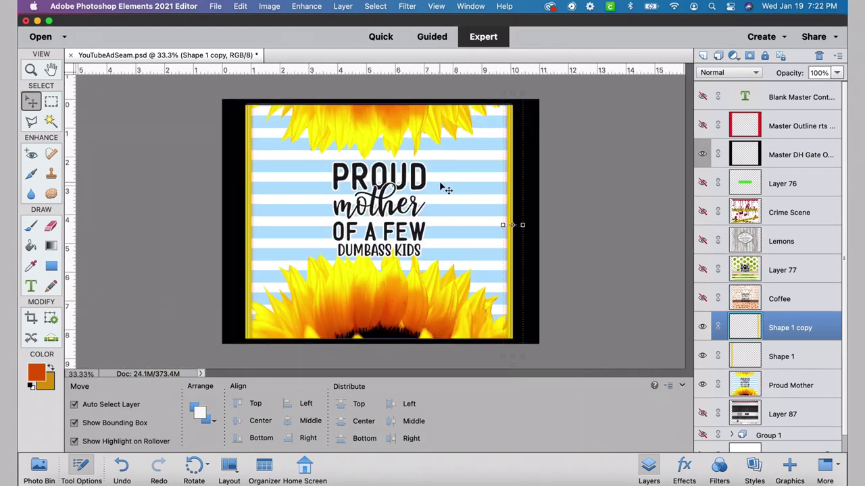
{"action": "left_click", "coordinate": [598, 211]}
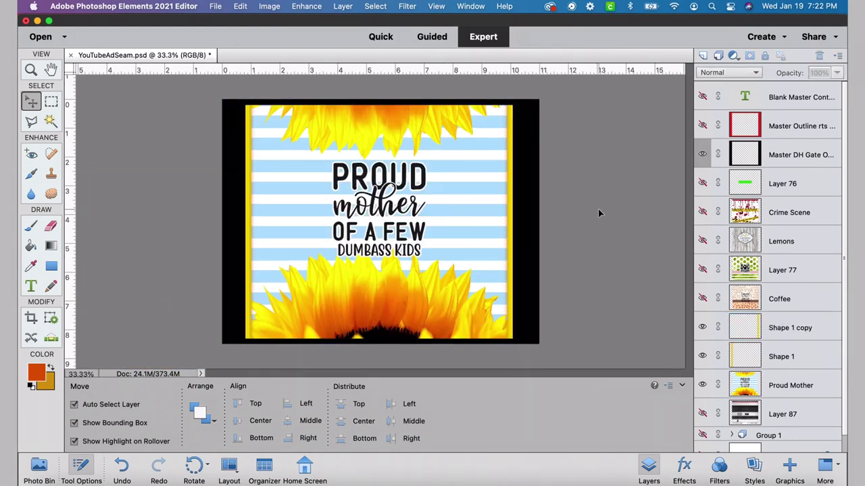
Undo the deletion of the orange guide rectangle's layer, Shape 2.
{"action": "key", "text": "super+plus"}
{"action": "key", "text": "super+plus"}
{"action": "key", "text": "super+plus"}
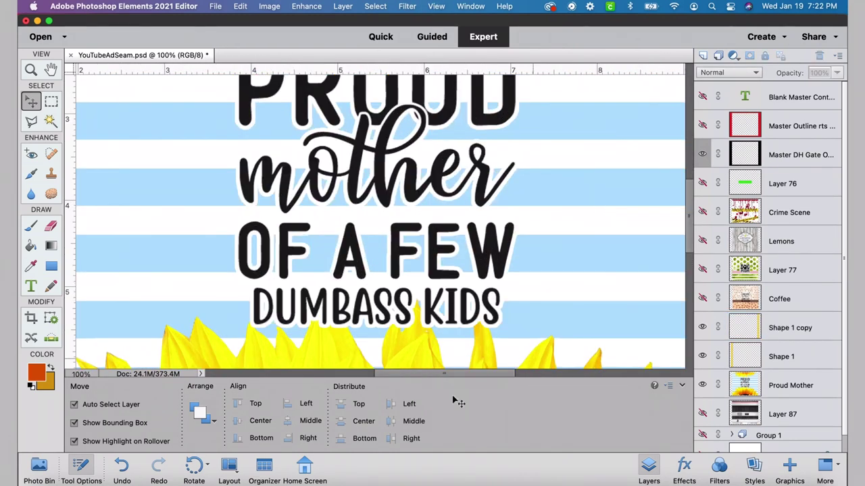
{"action": "left_click", "coordinate": [240, 6]}
{"action": "left_click", "coordinate": [271, 25]}
{"action": "scroll", "coordinate": [473, 223], "scroll_direction": "right", "scroll_amount": 5}
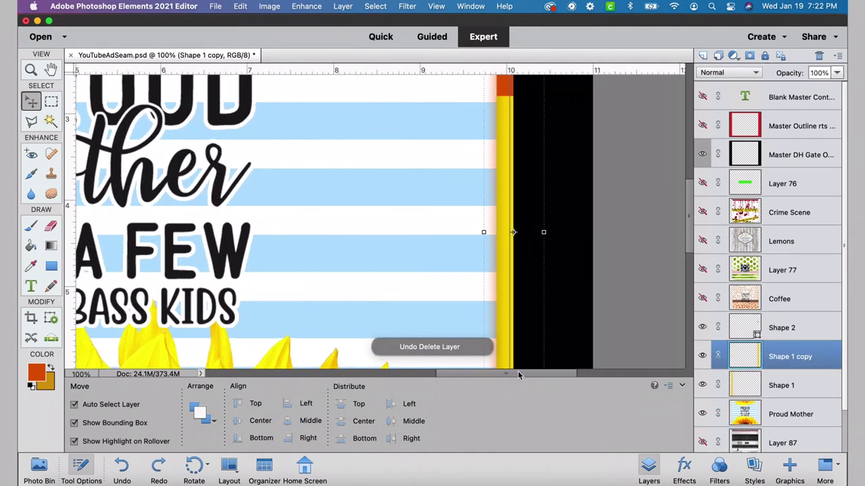
{"action": "left_click_drag", "start_coordinate": [691, 207], "coordinate": [689, 183]}
Select the Shape 2 and Shape 1 copy layers together and shift them slightly right to narrow the visible yellow strip.
{"action": "left_click", "coordinate": [796, 325]}
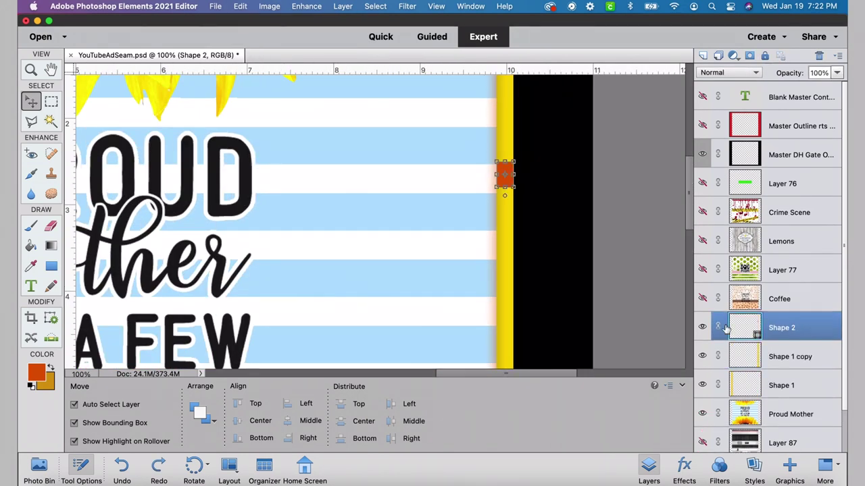
{"action": "left_click", "coordinate": [782, 356], "text": "shift"}
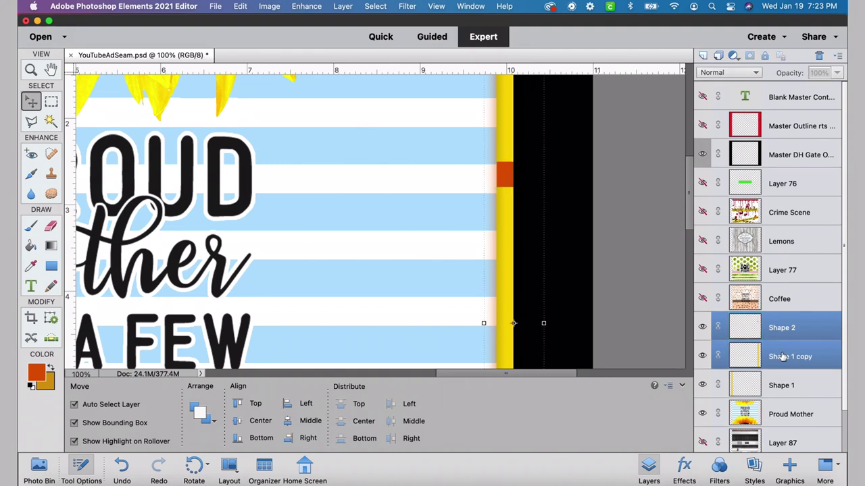
{"action": "left_click_drag", "start_coordinate": [505, 257], "coordinate": [511, 258]}
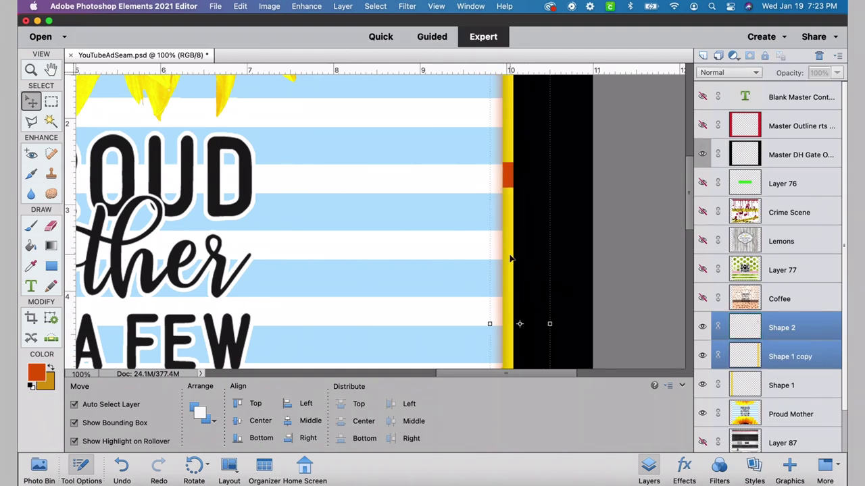
Trim the orange rectangle to the visible strip by Magic Wand selecting the black outline, deleting that area from Shape 2, and deselecting.
{"action": "left_click", "coordinate": [797, 329]}
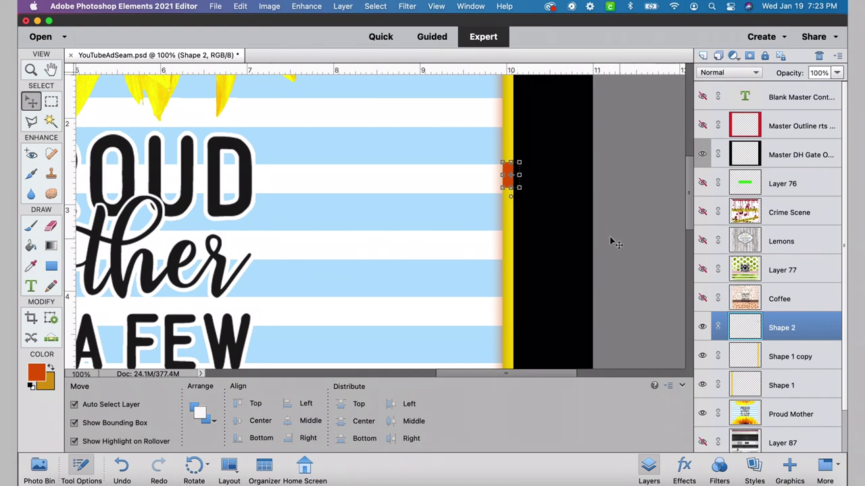
{"action": "left_click", "coordinate": [570, 223]}
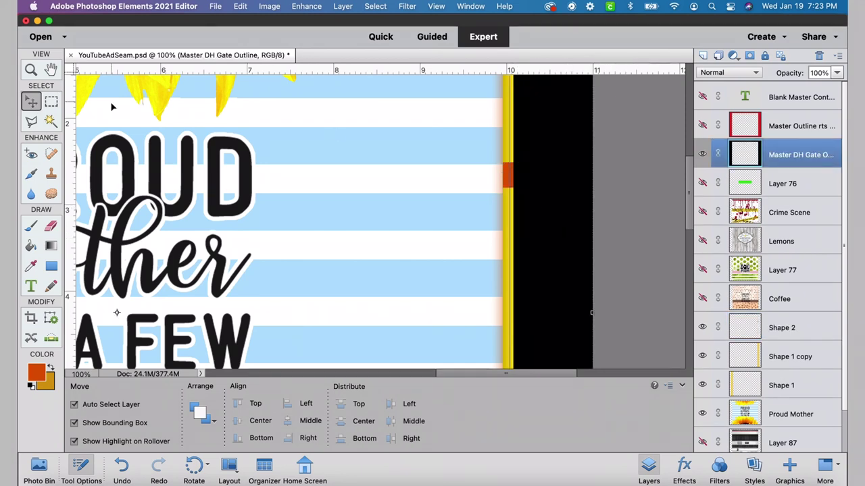
{"action": "left_click", "coordinate": [50, 121]}
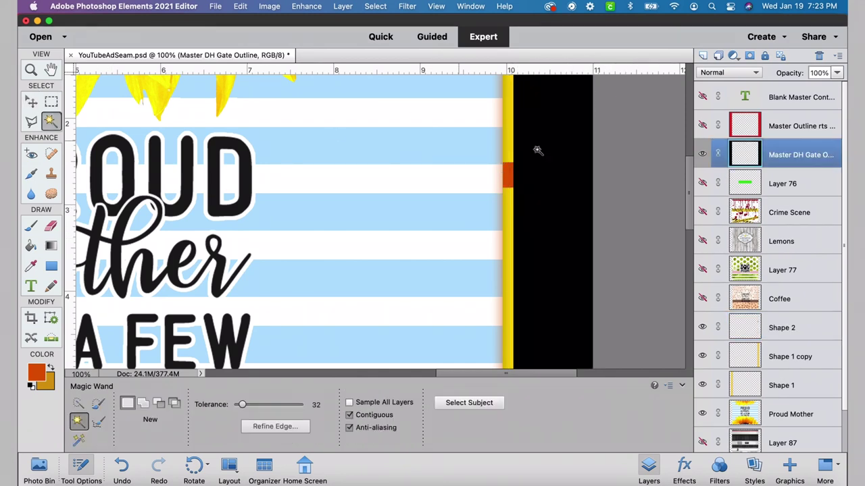
{"action": "left_click", "coordinate": [570, 162]}
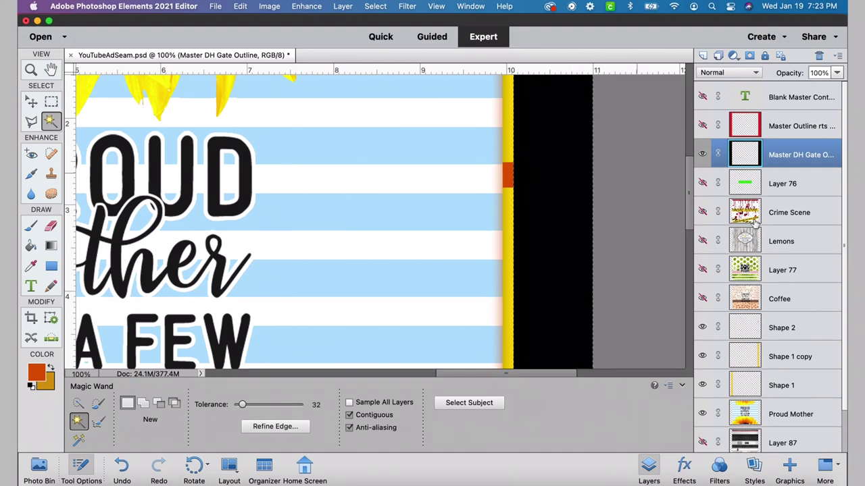
{"action": "left_click", "coordinate": [791, 329]}
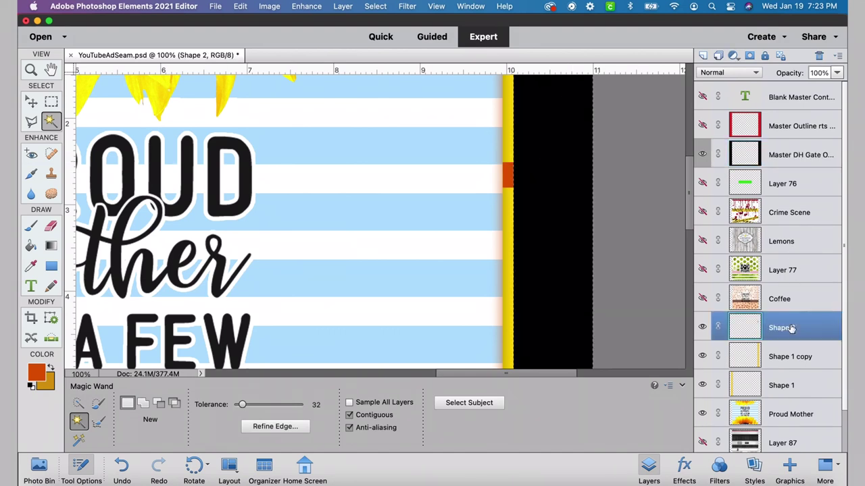
{"action": "left_click", "coordinate": [239, 7]}
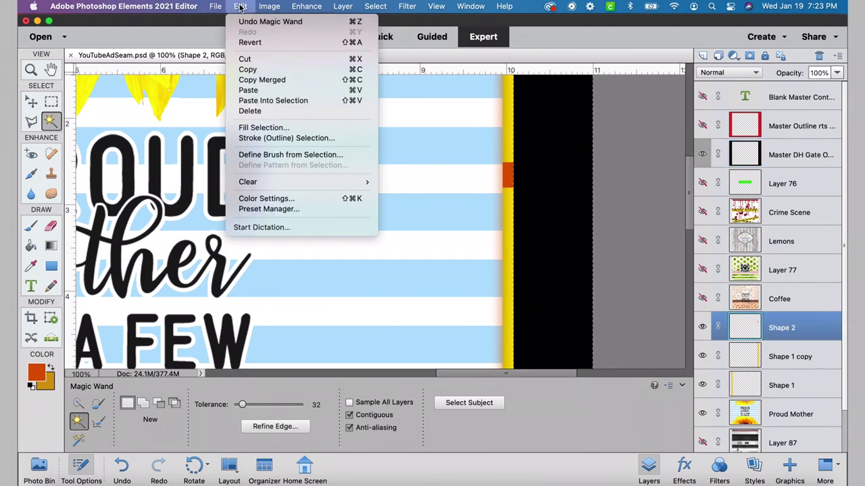
{"action": "left_click", "coordinate": [249, 111]}
{"action": "left_click", "coordinate": [343, 7]}
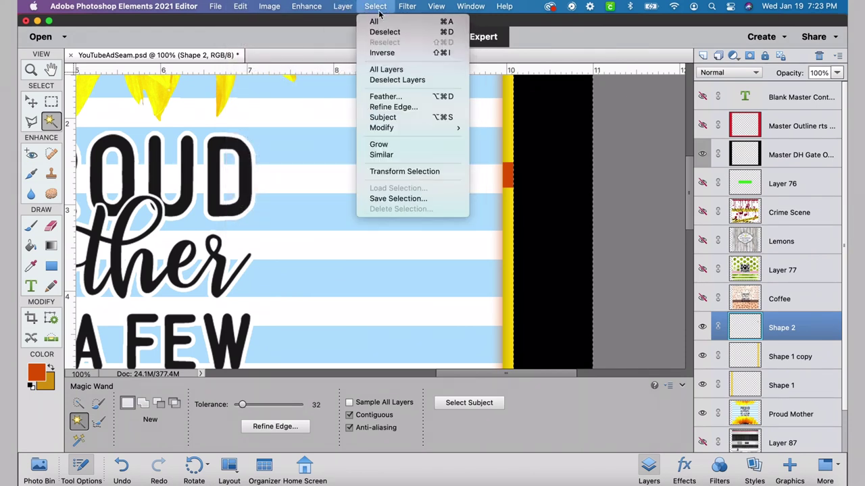
{"action": "left_click", "coordinate": [370, 32]}
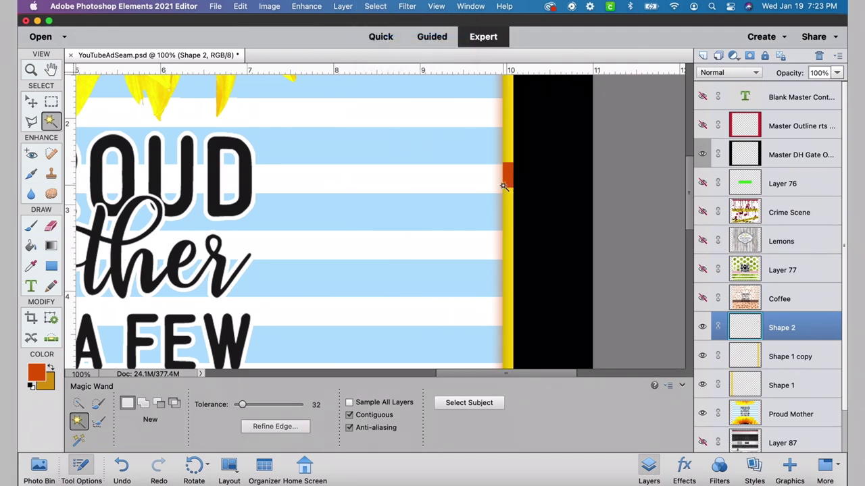
Move the trimmed orange rectangle onto the yellow strip at the design's left edge to compare the widths of both strips.
{"action": "key", "text": "v"}
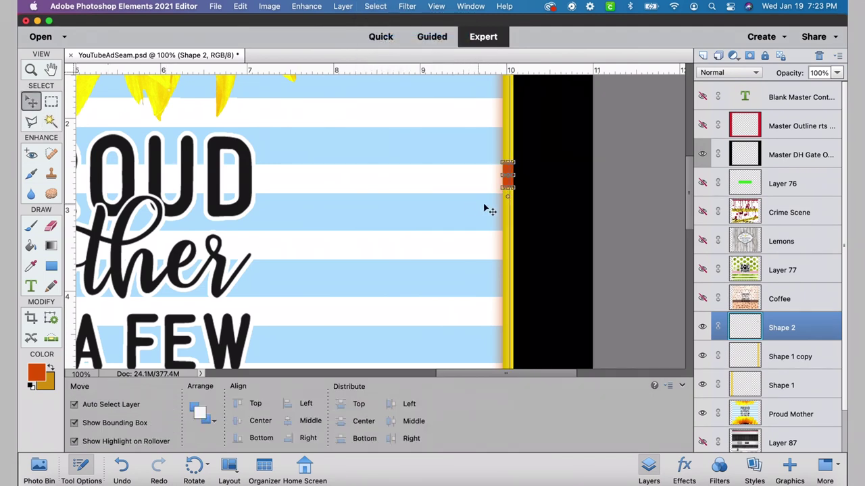
{"action": "left_click_drag", "start_coordinate": [507, 183], "coordinate": [394, 193]}
{"action": "key", "text": "super+equal"}
{"action": "key", "text": "super+equal"}
{"action": "left_click_drag", "start_coordinate": [407, 274], "coordinate": [386, 272]}
{"action": "left_click", "coordinate": [382, 187]}
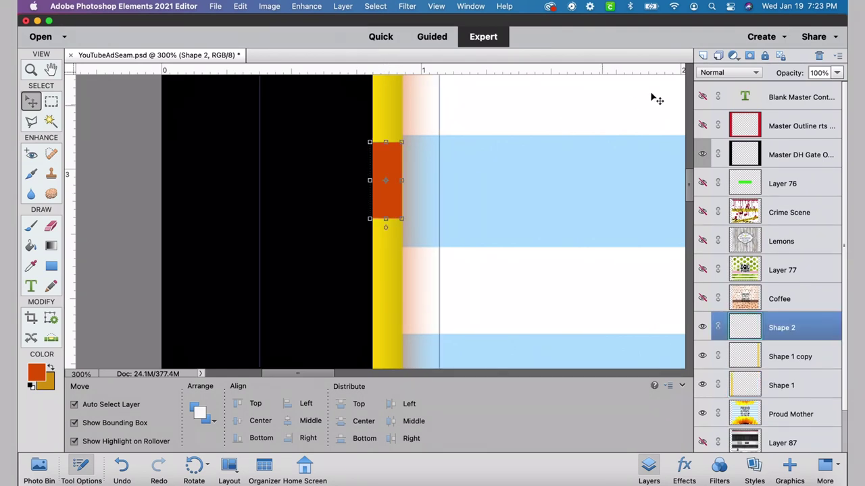
Delete the Shape 2 guide rectangle layer.
{"action": "left_click", "coordinate": [819, 57]}
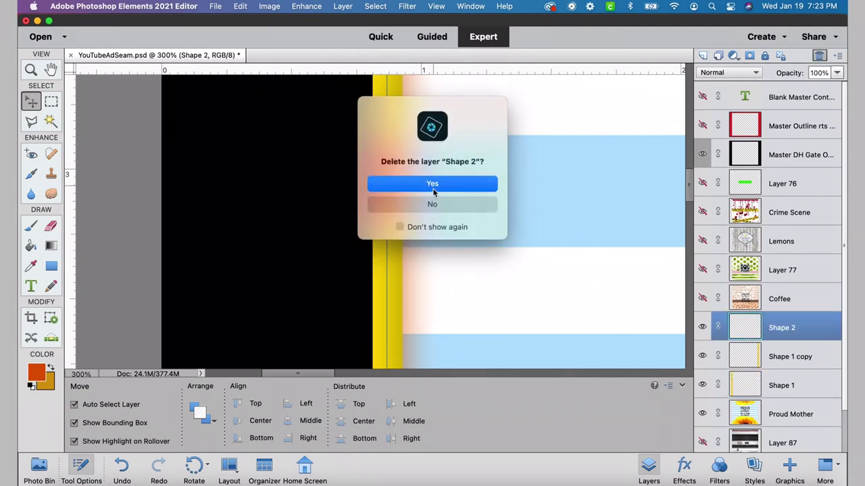
{"action": "left_click", "coordinate": [433, 184]}
{"action": "key", "text": "super+minus"}
{"action": "key", "text": "super+minus"}
{"action": "key", "text": "super+minus"}
{"action": "key", "text": "super+minus"}
{"action": "key", "text": "super+minus"}
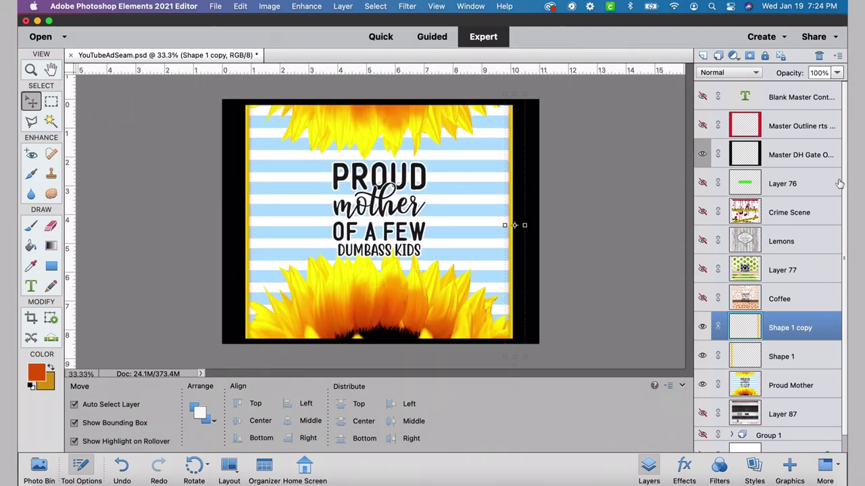
Lower the Master DH Gate Outline layer's opacity to 58% to examine the strips beneath it, and restore it to 100%.
{"action": "left_click", "coordinate": [797, 152]}
{"action": "left_click", "coordinate": [837, 73]}
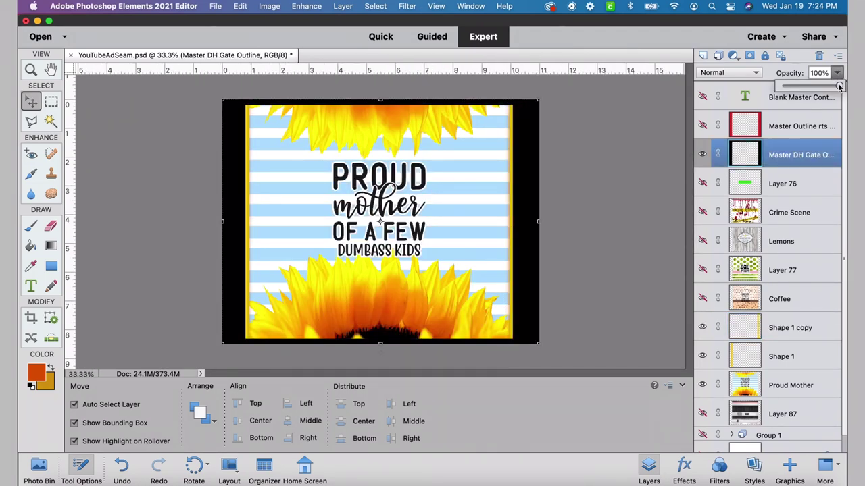
{"action": "left_click_drag", "start_coordinate": [818, 88], "coordinate": [815, 87]}
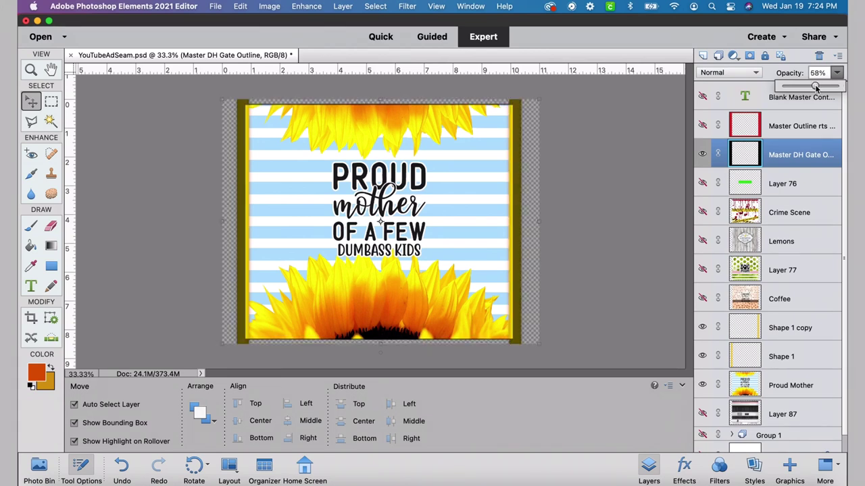
{"action": "left_click_drag", "start_coordinate": [815, 88], "coordinate": [838, 87]}
Duplicate the Shape 1 copy, Shape 1 and Proud Mother layers together and merge the duplicates into one layer.
{"action": "left_click", "coordinate": [791, 331]}
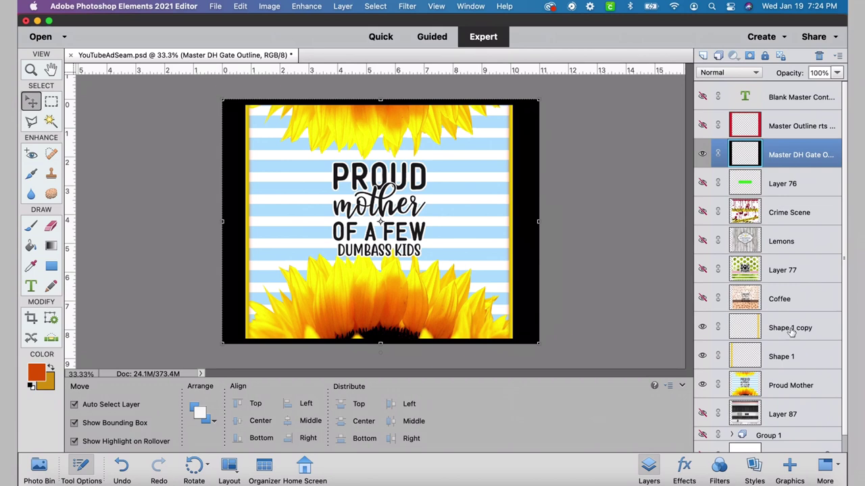
{"action": "left_click", "coordinate": [787, 385], "text": "shift"}
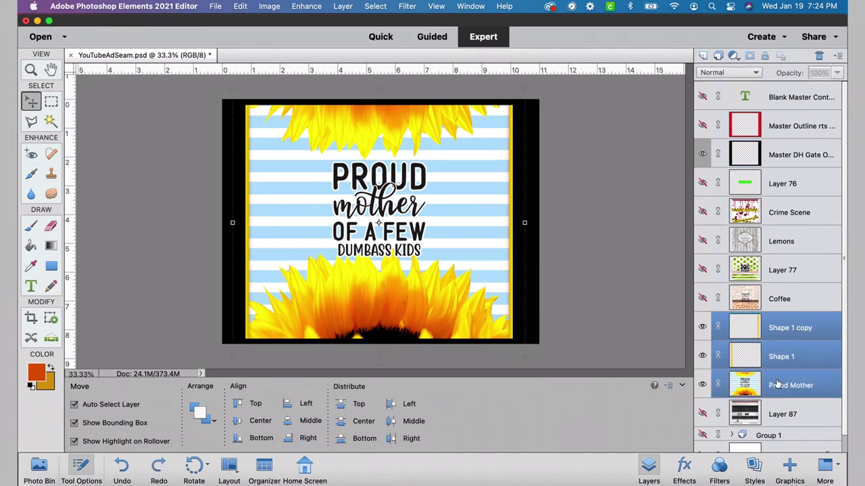
{"action": "left_click", "coordinate": [342, 6]}
{"action": "left_click", "coordinate": [349, 33]}
{"action": "left_click", "coordinate": [550, 202]}
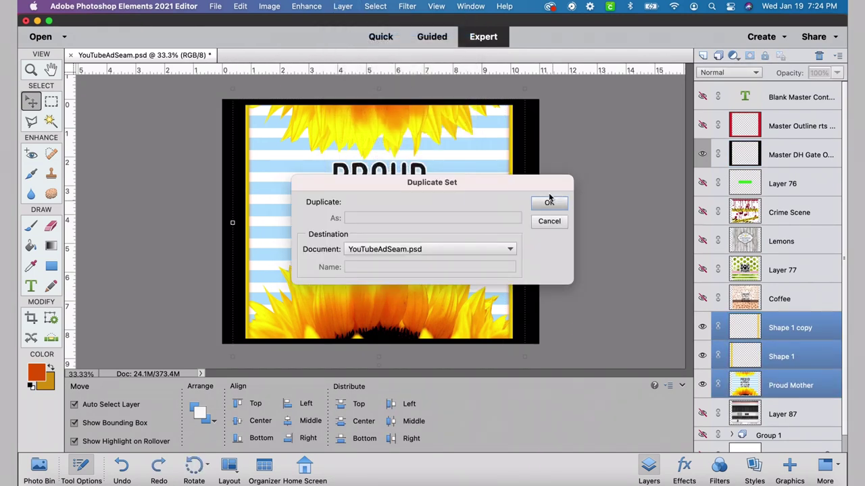
{"action": "left_click", "coordinate": [342, 6]}
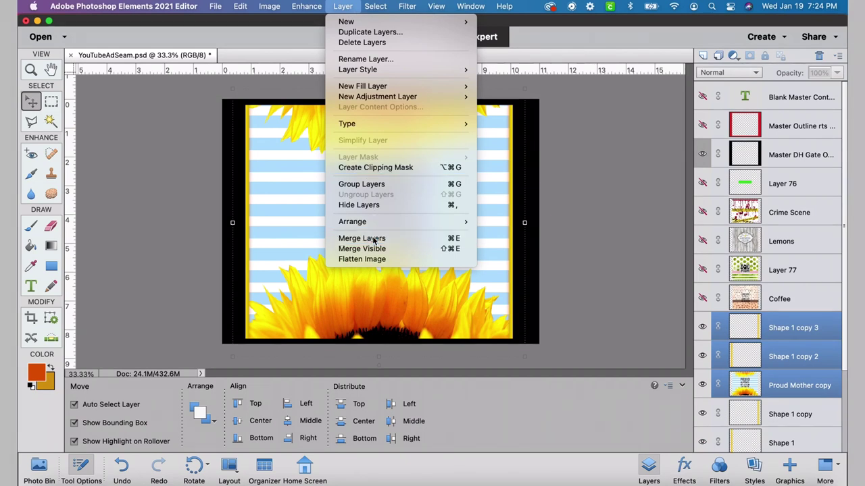
Hide the original Shape 1 copy, Shape 1 and Proud Mother layers, keeping the merged design layer visible.
{"action": "left_click", "coordinate": [733, 364]}
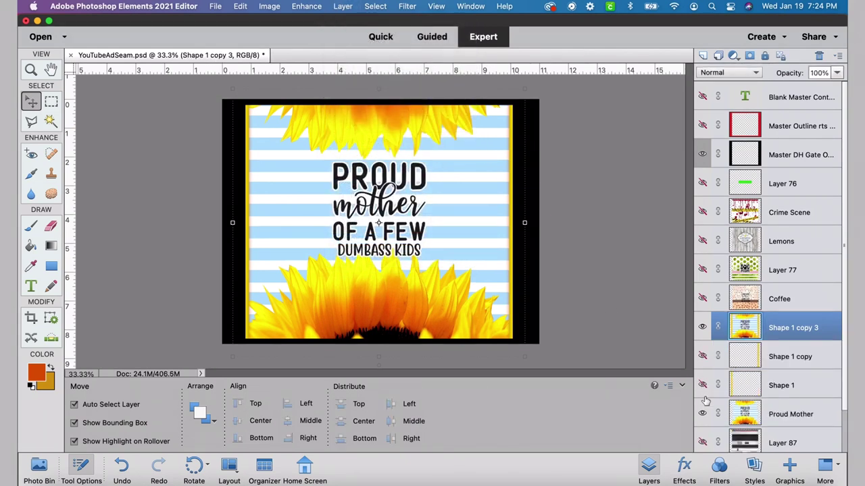
{"action": "left_click", "coordinate": [702, 325]}
{"action": "left_click", "coordinate": [702, 325]}
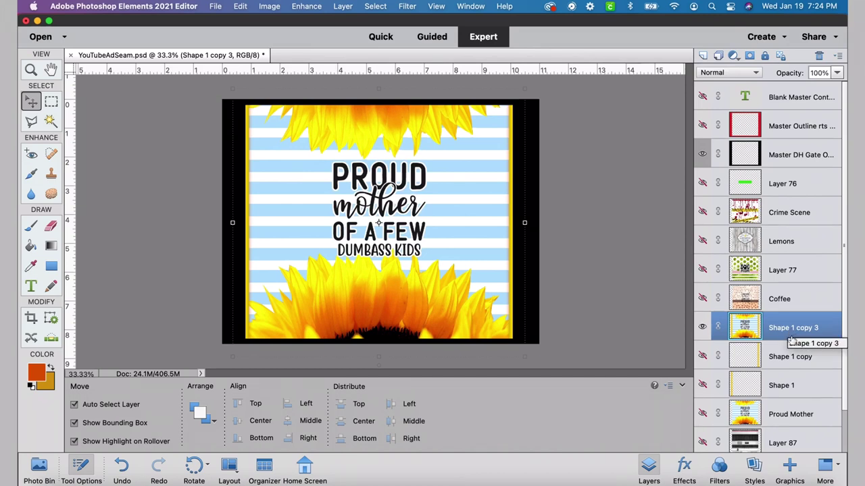
Select the black area of the Master DH Gate Outline layer with the Magic Wand and make the merged design layer active.
{"action": "left_click", "coordinate": [781, 156]}
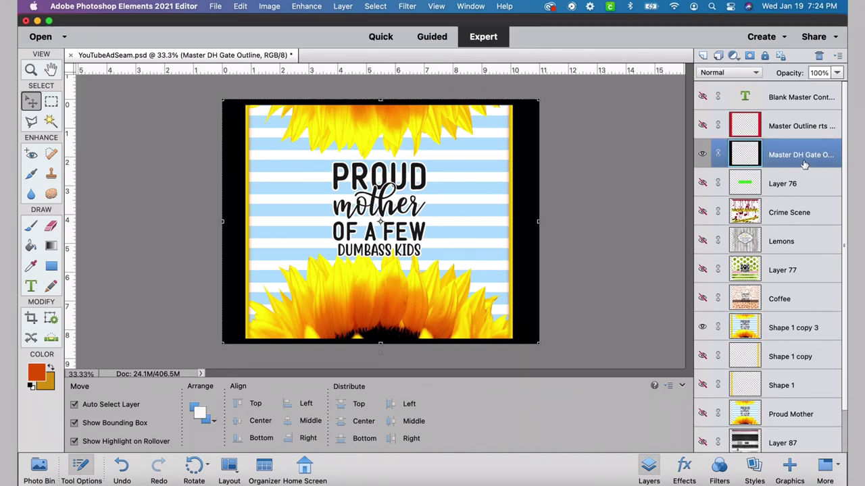
{"action": "left_click", "coordinate": [51, 121]}
{"action": "left_click", "coordinate": [230, 150]}
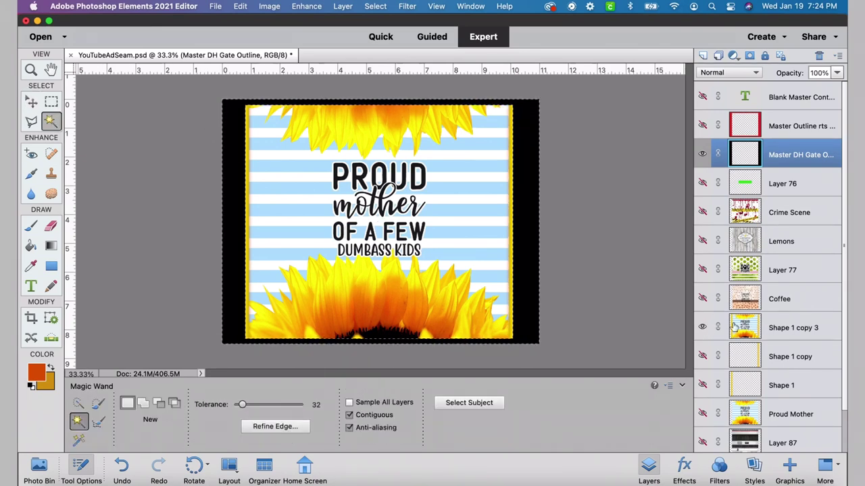
{"action": "left_click", "coordinate": [776, 328]}
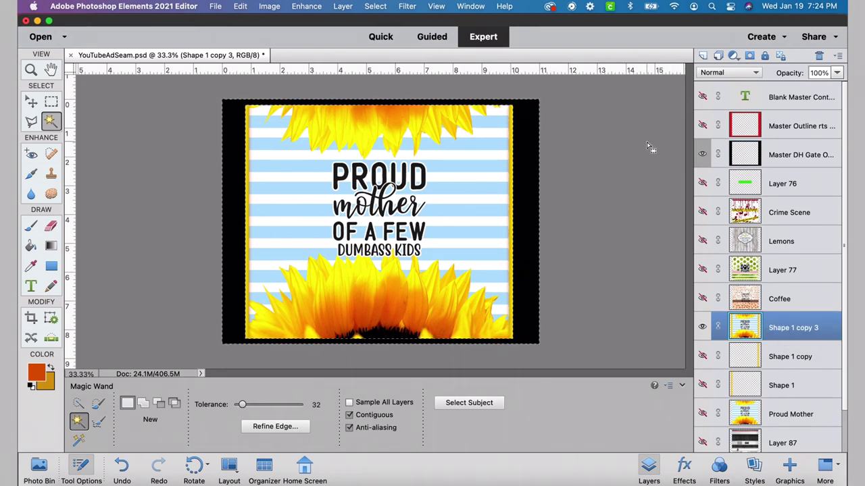
Fade the merged design layer briefly, return its opacity to 100%, and hide the Master DH Gate Outline layer.
{"action": "left_click", "coordinate": [837, 73]}
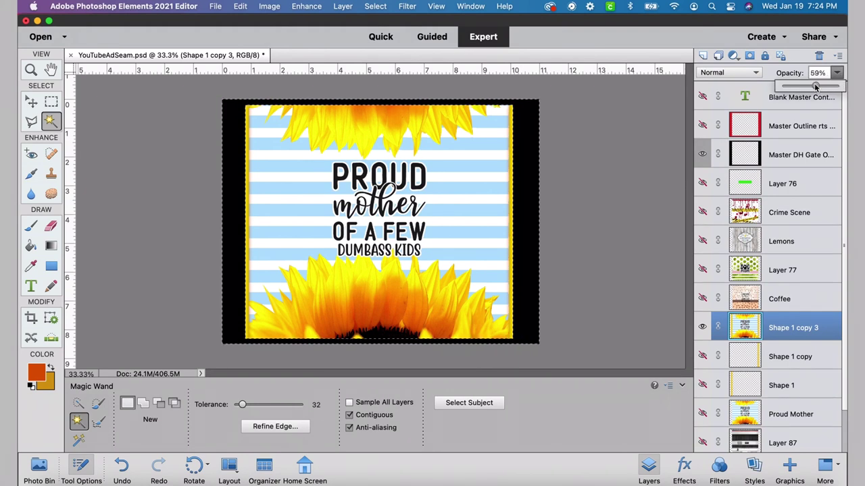
{"action": "left_click_drag", "start_coordinate": [811, 86], "coordinate": [838, 86]}
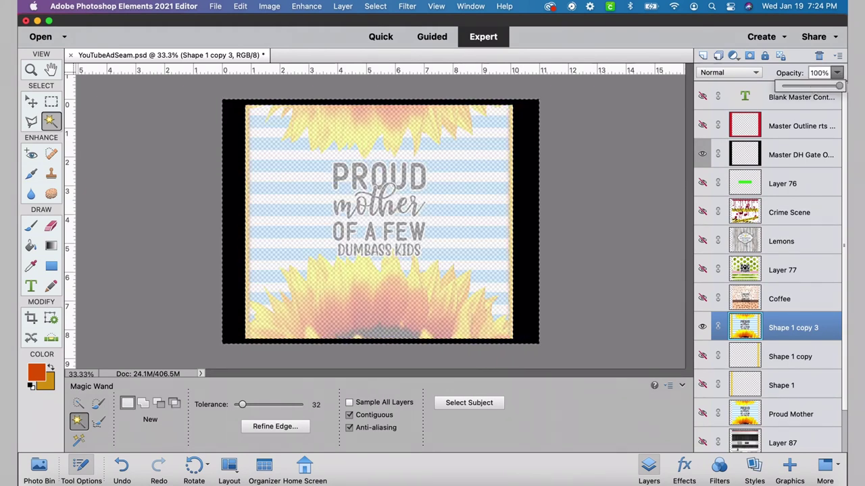
{"action": "left_click", "coordinate": [703, 154]}
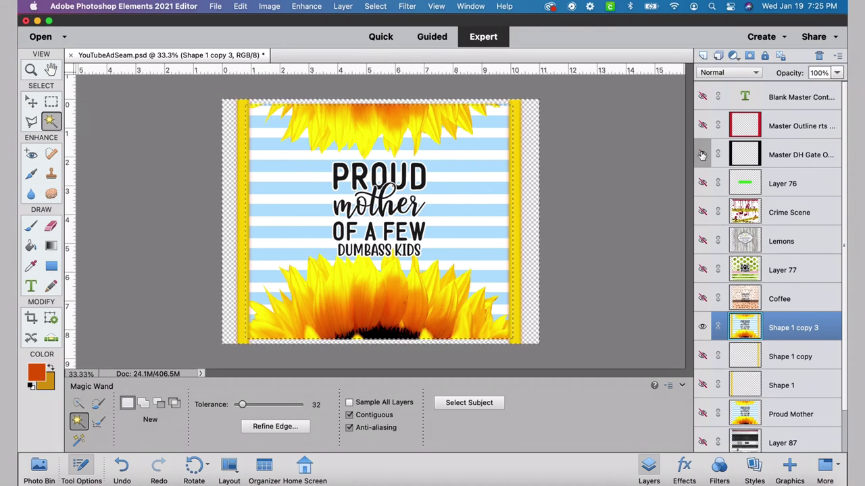
Delete the selected outline area from the merged design layer and clear the selection.
{"action": "left_click", "coordinate": [234, 7]}
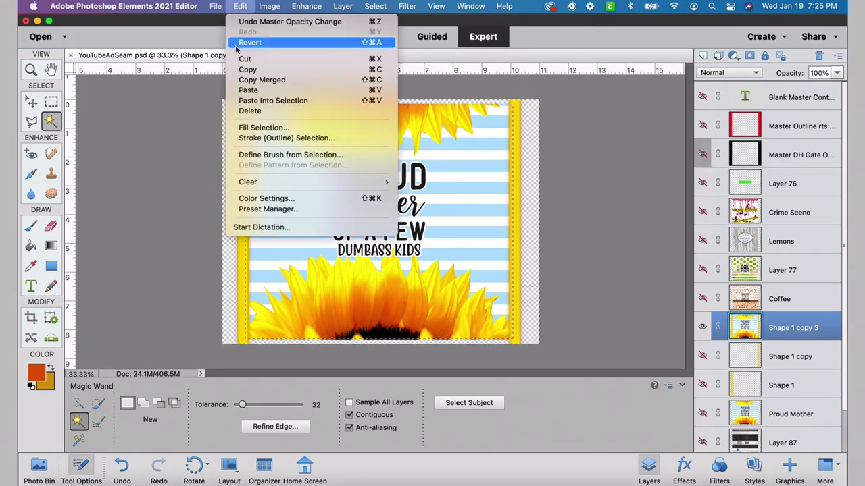
{"action": "left_click", "coordinate": [244, 112]}
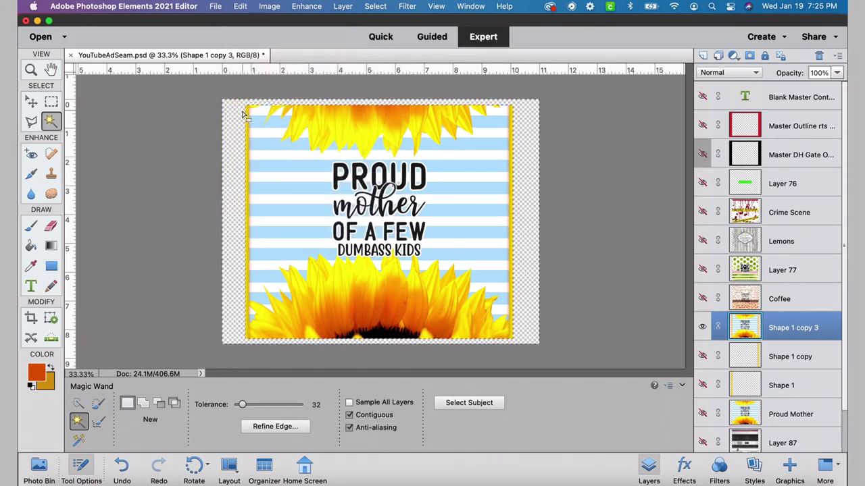
{"action": "left_click", "coordinate": [375, 6]}
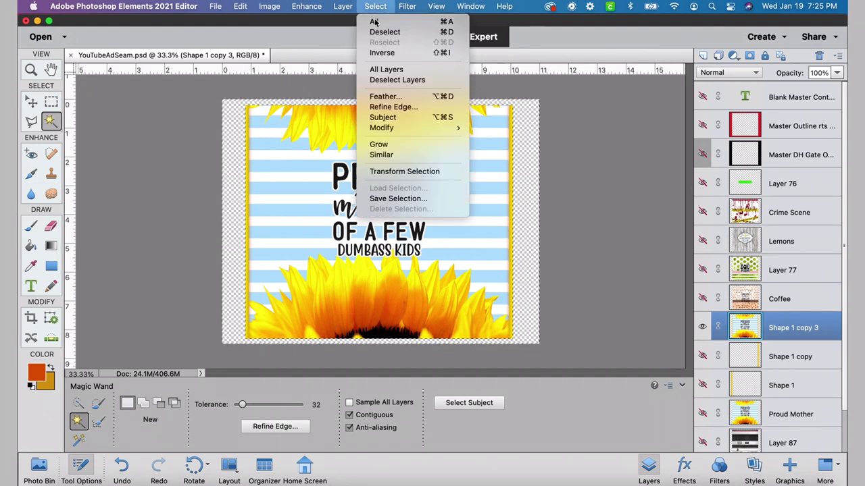
{"action": "left_click", "coordinate": [378, 31]}
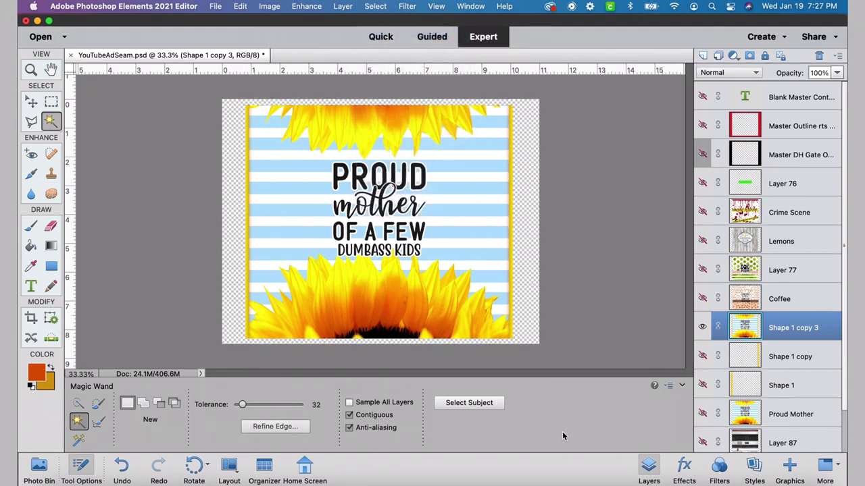
Rename the merged design layer as "Proud Mother Final ALI".
{"action": "double_click", "coordinate": [784, 328]}
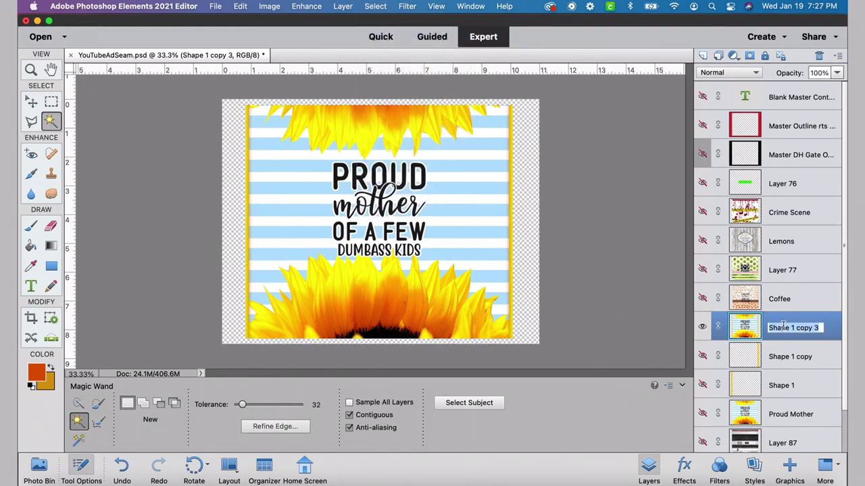
{"action": "type", "text": "Proud Mother Fina"}
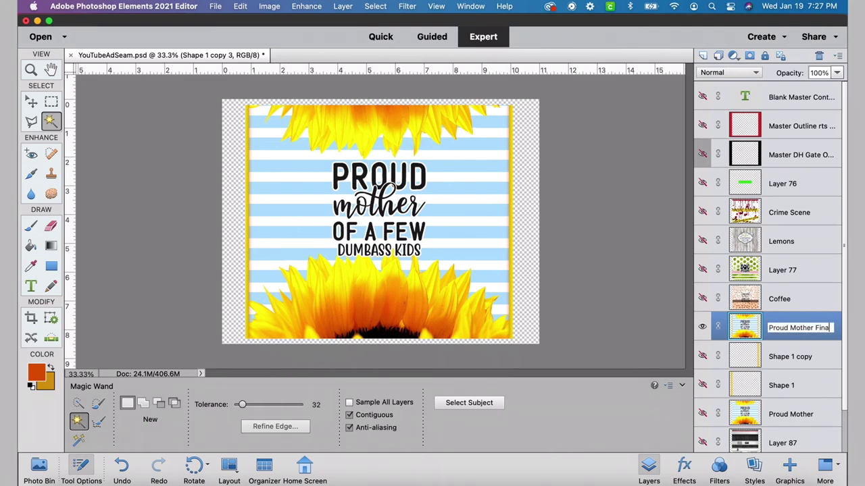
{"action": "type", "text": "l ALI"}
{"action": "key", "text": "Return"}
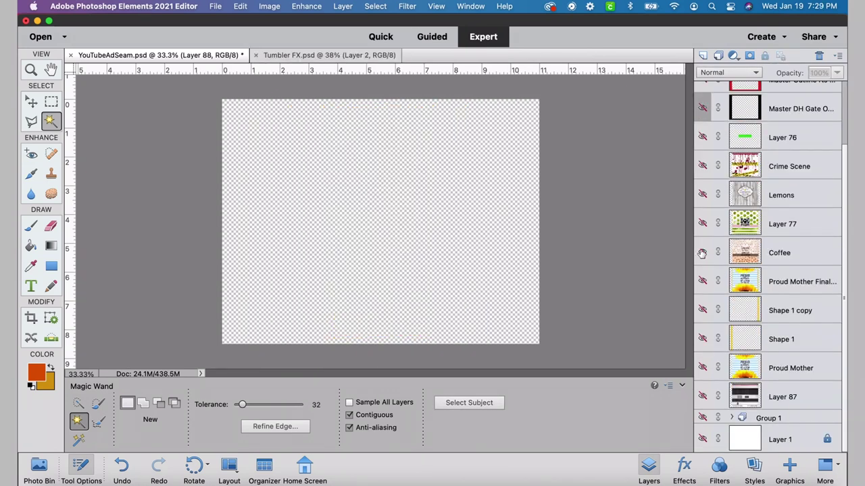
Show the Coffee and Master DH Gate Outline layers and lower the outline layer's opacity to about 53%.
{"action": "left_click", "coordinate": [702, 252]}
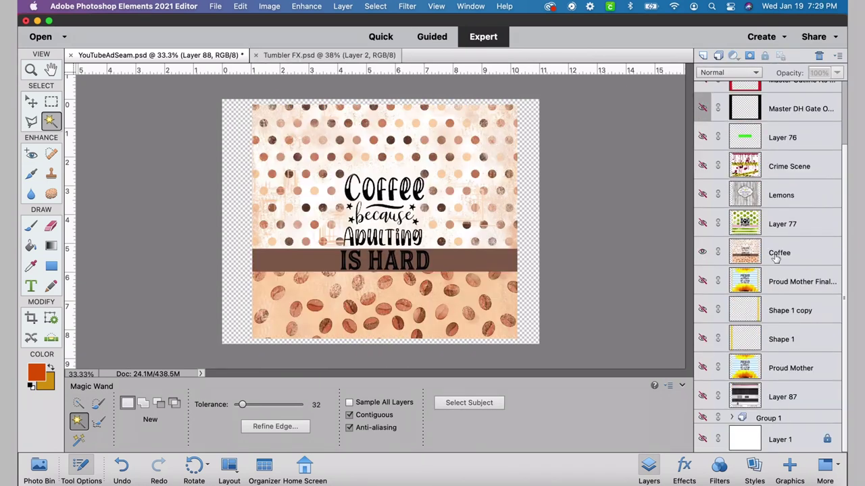
{"action": "left_click", "coordinate": [762, 259]}
{"action": "left_click", "coordinate": [702, 108]}
{"action": "left_click", "coordinate": [797, 108]}
{"action": "left_click", "coordinate": [836, 73]}
{"action": "left_click_drag", "start_coordinate": [837, 86], "coordinate": [812, 89]}
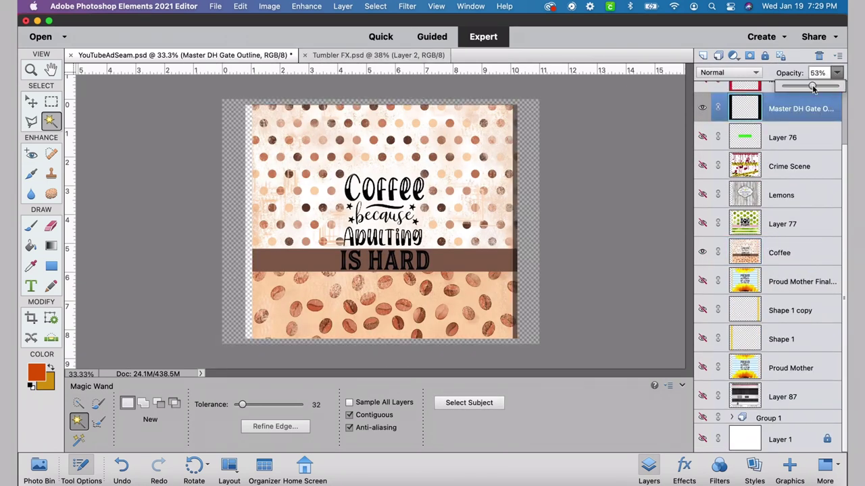
Move the Coffee design about 0.143 in to the left with the Move tool to fit the outline's opening.
{"action": "left_click", "coordinate": [30, 100]}
{"action": "left_click_drag", "start_coordinate": [324, 150], "coordinate": [319, 150]}
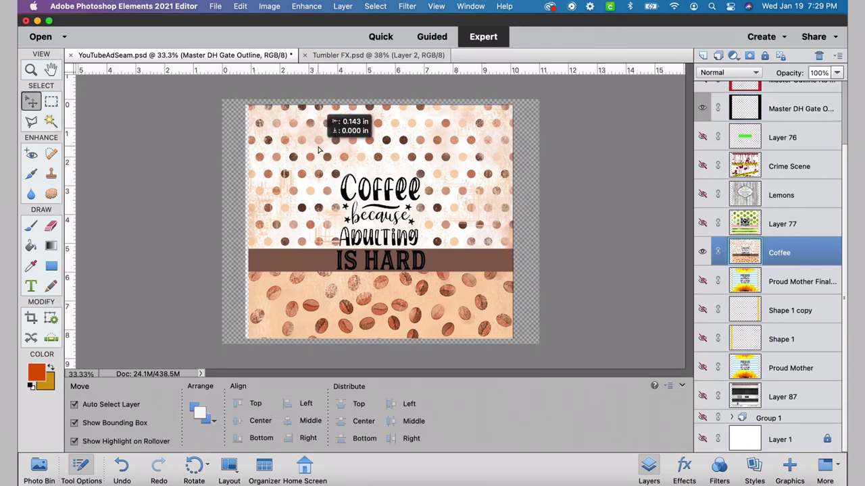
{"action": "key", "text": "super+1"}
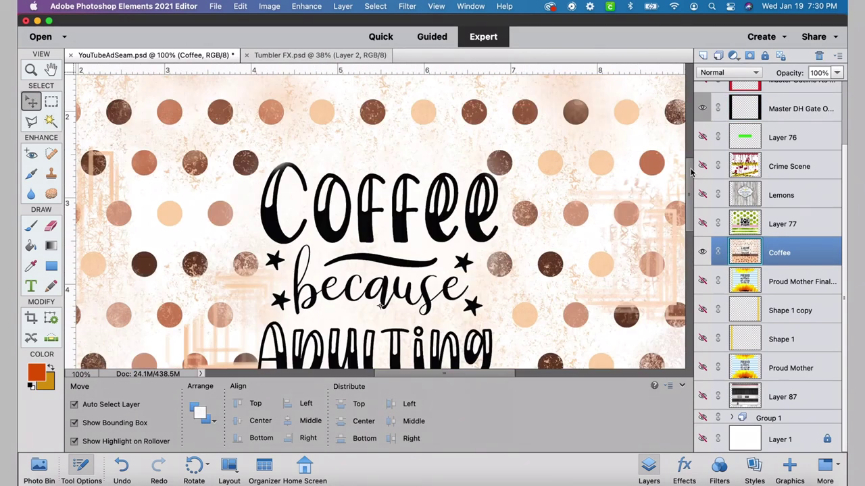
{"action": "scroll", "coordinate": [690, 173], "scroll_direction": "up", "scroll_amount": 5}
{"action": "left_click_drag", "start_coordinate": [491, 218], "coordinate": [490, 217]}
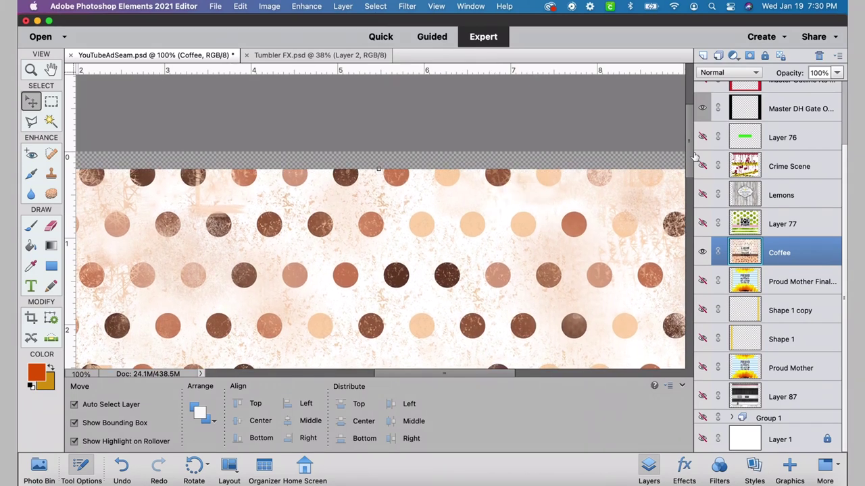
Fine-tune the Coffee design's position against the lower and left edges of the outline's opening.
{"action": "left_click_drag", "start_coordinate": [690, 156], "coordinate": [686, 325]}
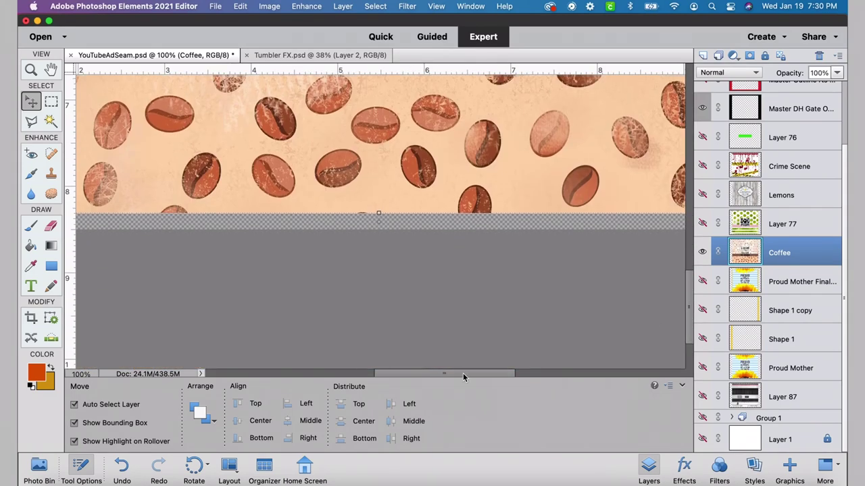
{"action": "scroll", "coordinate": [345, 222], "scroll_direction": "left", "scroll_amount": 10}
{"action": "left_click_drag", "start_coordinate": [336, 214], "coordinate": [333, 229]}
{"action": "scroll", "coordinate": [283, 253], "scroll_direction": "up", "scroll_amount": 10}
{"action": "left_click", "coordinate": [651, 360]}
Check the Coffee design's fit with the Master DH Gate Outline at 100% opacity, then fade the outline to 45%.
{"action": "key", "text": "super+minus"}
{"action": "key", "text": "super+minus"}
{"action": "key", "text": "super+minus"}
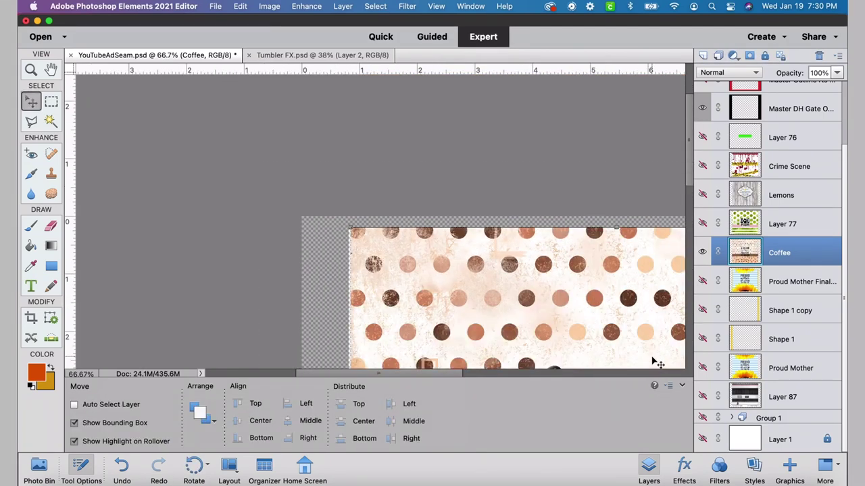
{"action": "key", "text": "super+equal"}
{"action": "key", "text": "super+equal"}
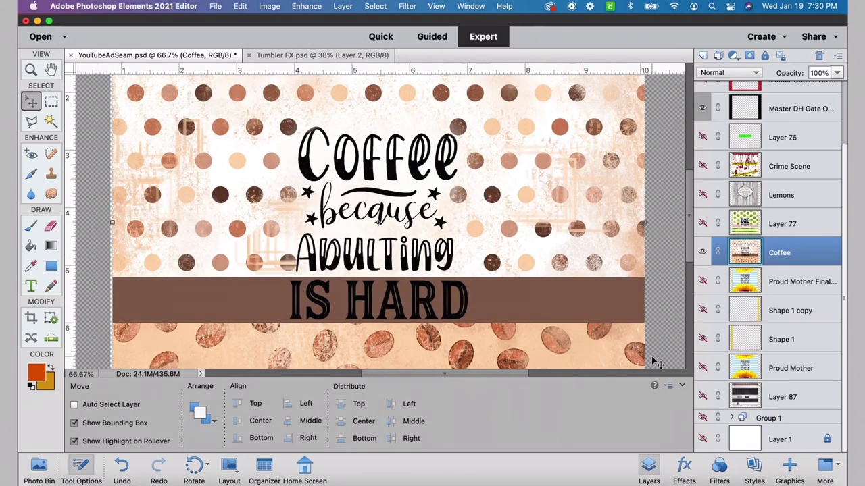
{"action": "left_click_drag", "start_coordinate": [691, 222], "coordinate": [689, 202]}
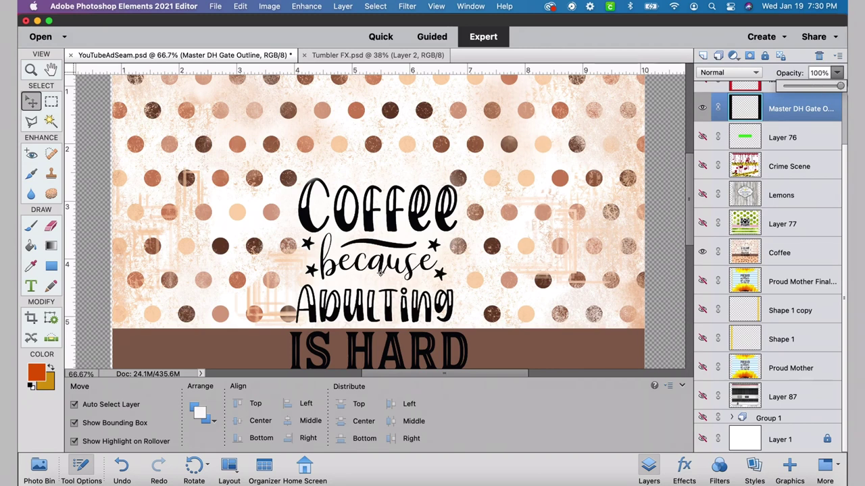
{"action": "left_click_drag", "start_coordinate": [814, 86], "coordinate": [839, 86]}
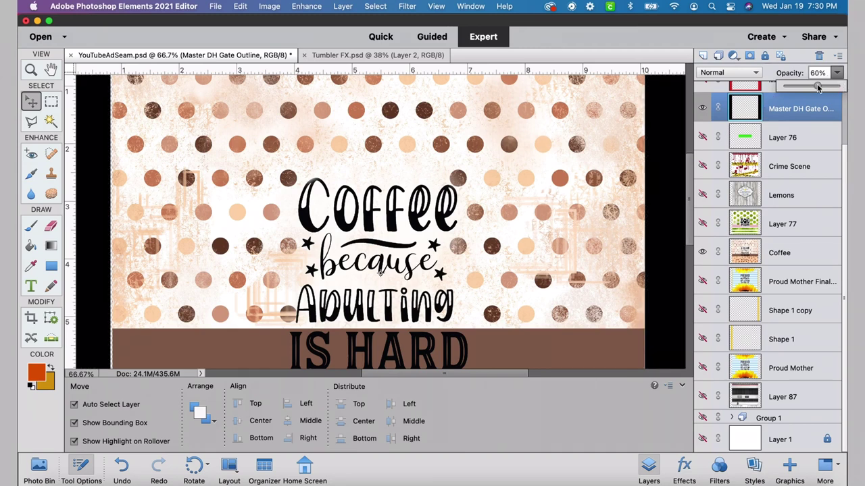
{"action": "left_click_drag", "start_coordinate": [839, 87], "coordinate": [809, 87]}
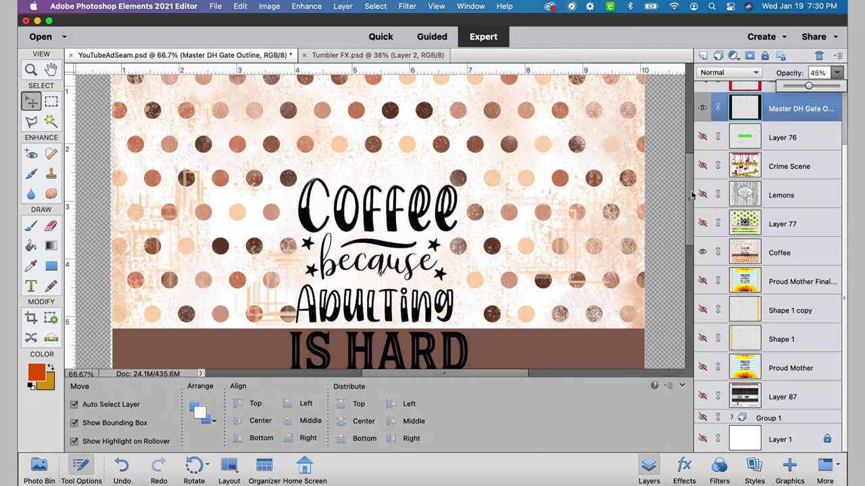
Nudge the Coffee design until its lower-right corner sits flush with the outline's opening.
{"action": "key", "text": "ctrl+equal"}
{"action": "scroll", "coordinate": [691, 265], "scroll_direction": "down", "scroll_amount": 5}
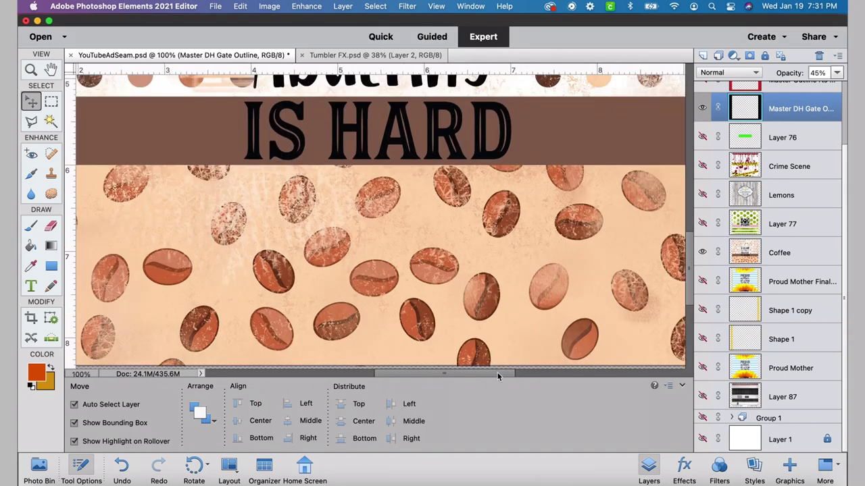
{"action": "left_click_drag", "start_coordinate": [498, 374], "coordinate": [561, 334]}
{"action": "scroll", "coordinate": [689, 270], "scroll_direction": "down", "scroll_amount": 2}
{"action": "left_click", "coordinate": [492, 294]}
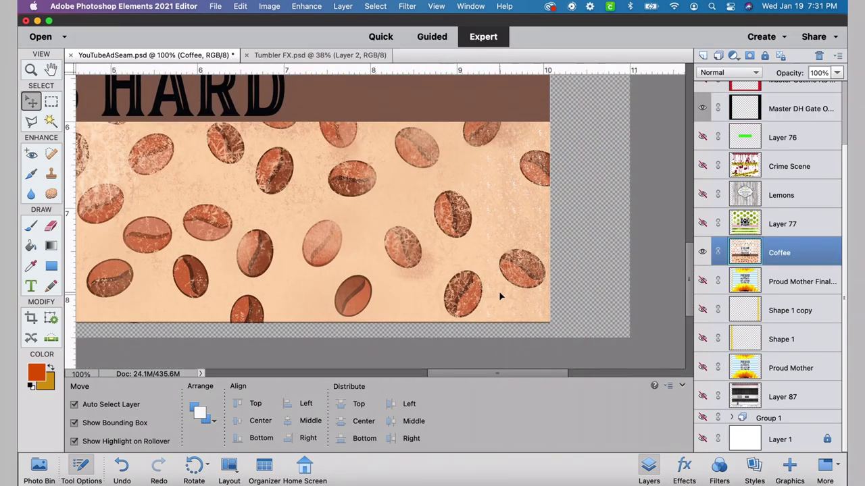
{"action": "left_click_drag", "start_coordinate": [498, 291], "coordinate": [501, 295]}
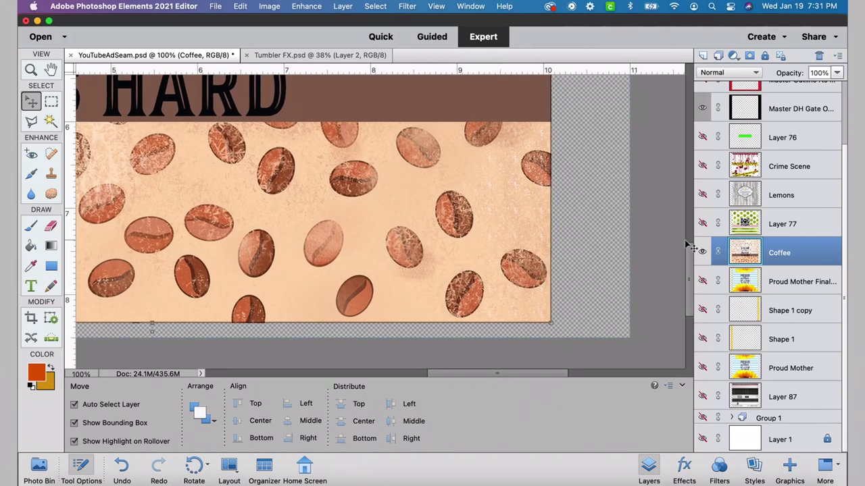
{"action": "left_click_drag", "start_coordinate": [689, 247], "coordinate": [691, 127]}
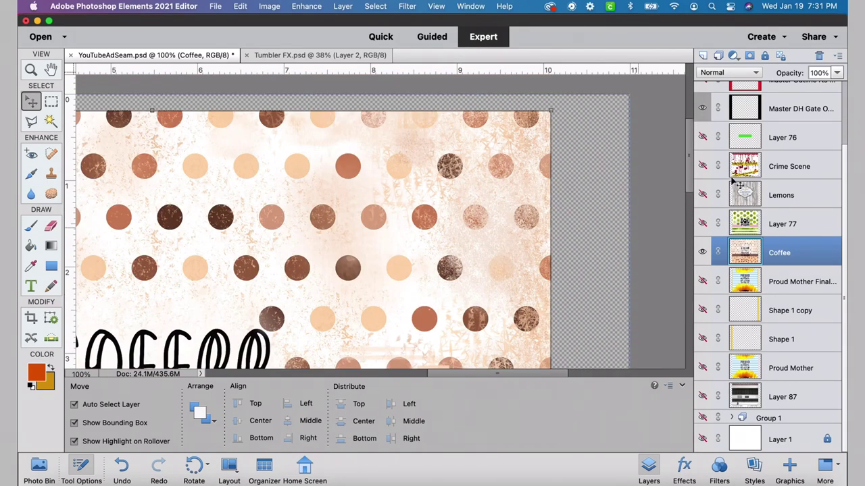
Return the Master DH Gate Outline layer's opacity to 100%.
{"action": "left_click", "coordinate": [778, 120]}
{"action": "left_click", "coordinate": [836, 72]}
{"action": "mouse_move", "coordinate": [837, 85]}
{"action": "left_mouse_down"}
{"action": "mouse_move", "coordinate": [810, 87]}
{"action": "mouse_move", "coordinate": [841, 87]}
{"action": "left_mouse_up"}
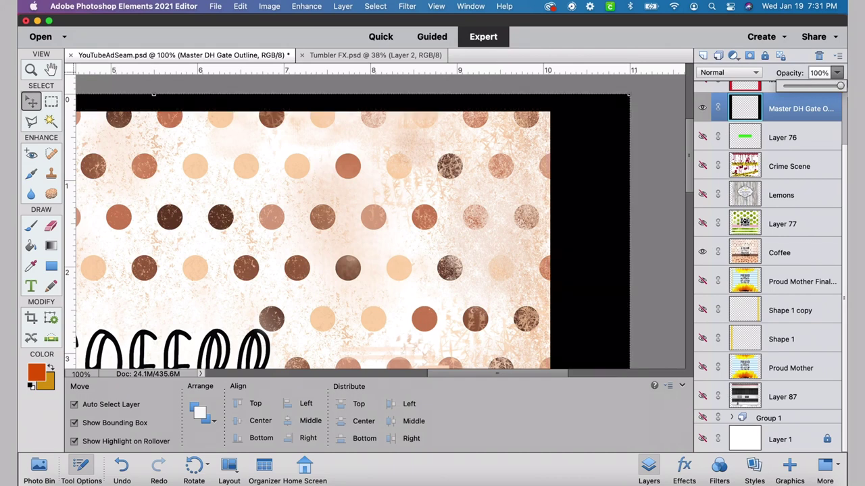
{"action": "key", "text": "super+minus"}
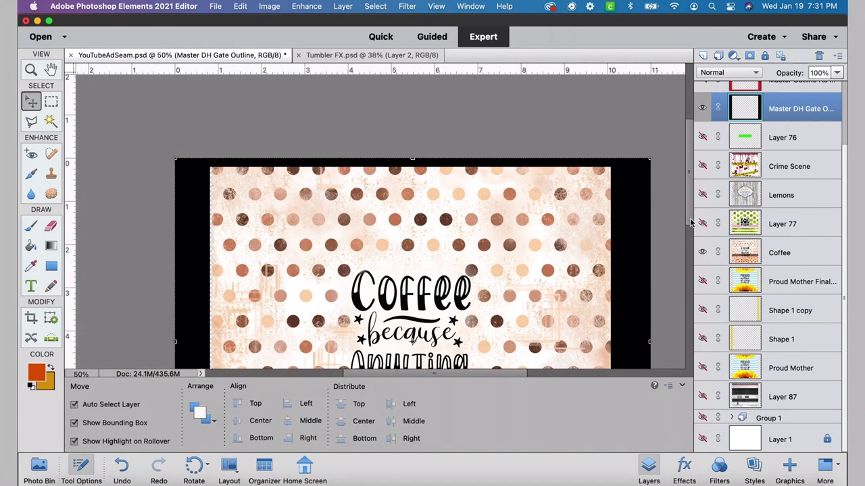
{"action": "left_click_drag", "start_coordinate": [694, 224], "coordinate": [690, 253]}
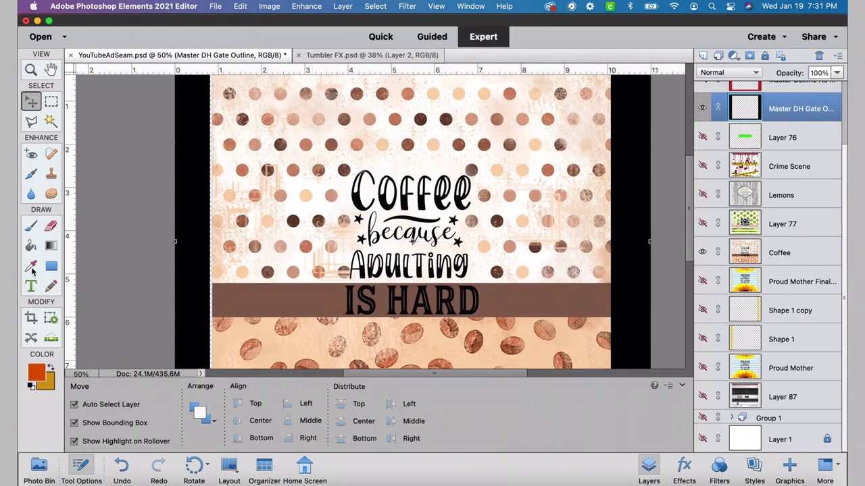
Sample the brown of the "IS HARD" band and draw a rectangle about 0.34 by 8.44 in over the design's left edge gap.
{"action": "left_click", "coordinate": [32, 271]}
{"action": "left_click", "coordinate": [237, 294]}
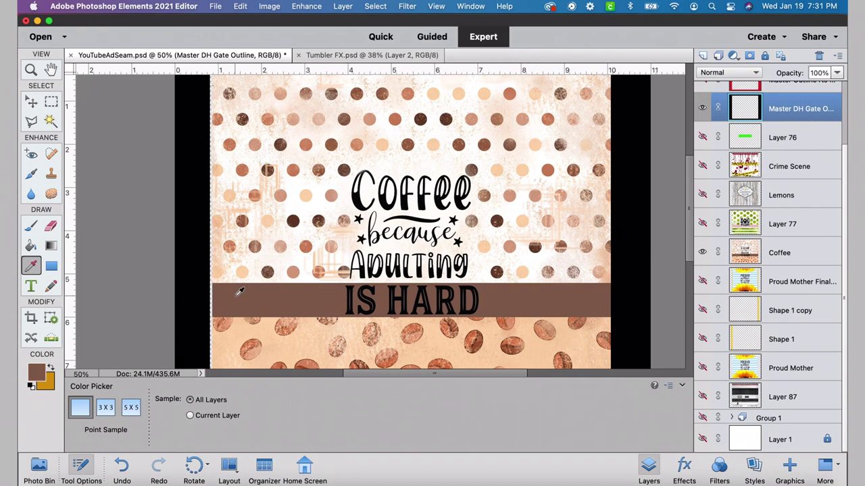
{"action": "left_click", "coordinate": [51, 268]}
{"action": "key", "text": "super+minus"}
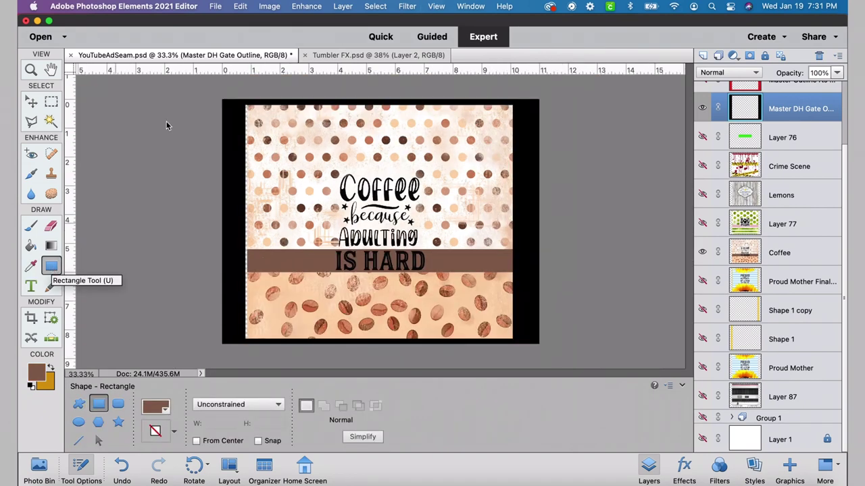
{"action": "left_click_drag", "start_coordinate": [238, 102], "coordinate": [247, 345]}
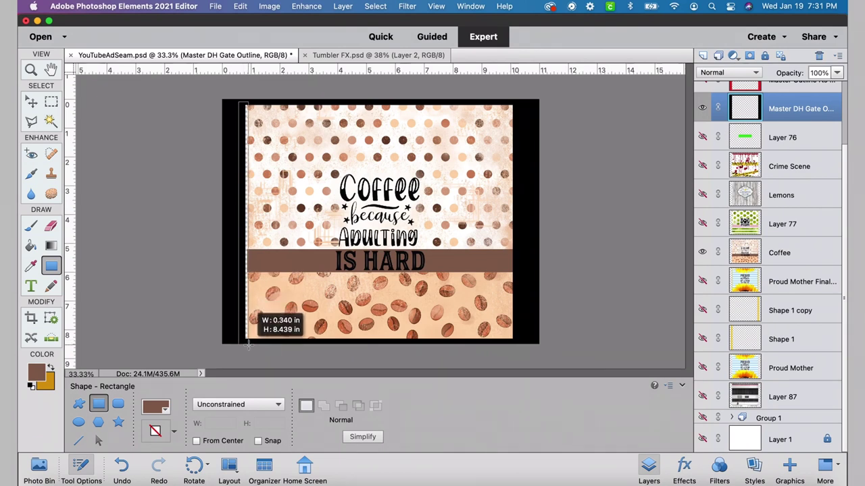
{"action": "left_click_drag", "start_coordinate": [248, 345], "coordinate": [248, 344]}
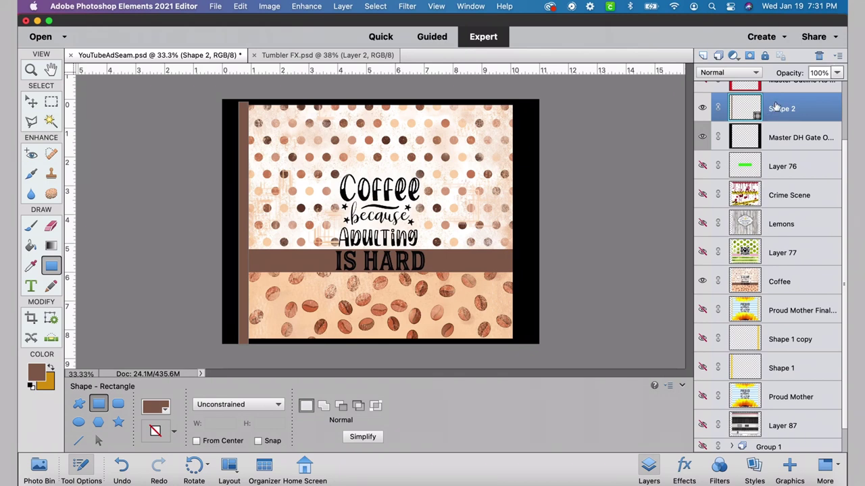
Move the brown rectangle's layer, Shape 2, below Layer 77 and directly above the Coffee layer.
{"action": "left_click_drag", "start_coordinate": [774, 112], "coordinate": [775, 255]}
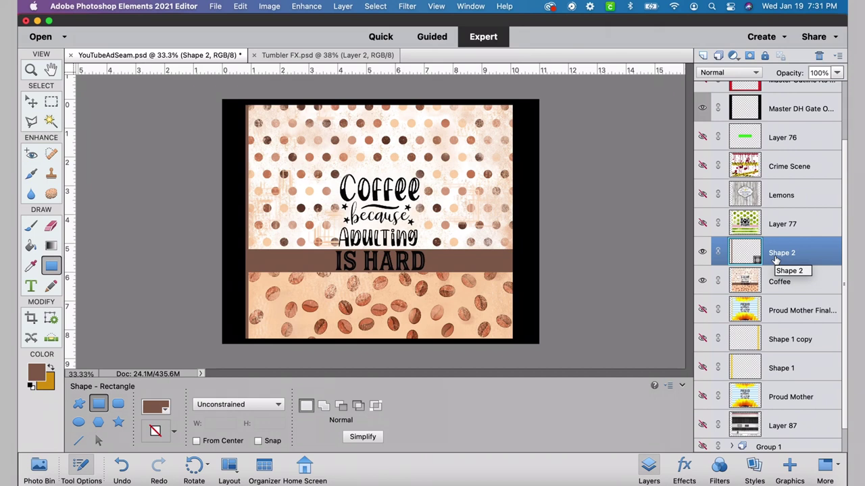
{"action": "key", "text": "super+equal"}
{"action": "key", "text": "super+equal"}
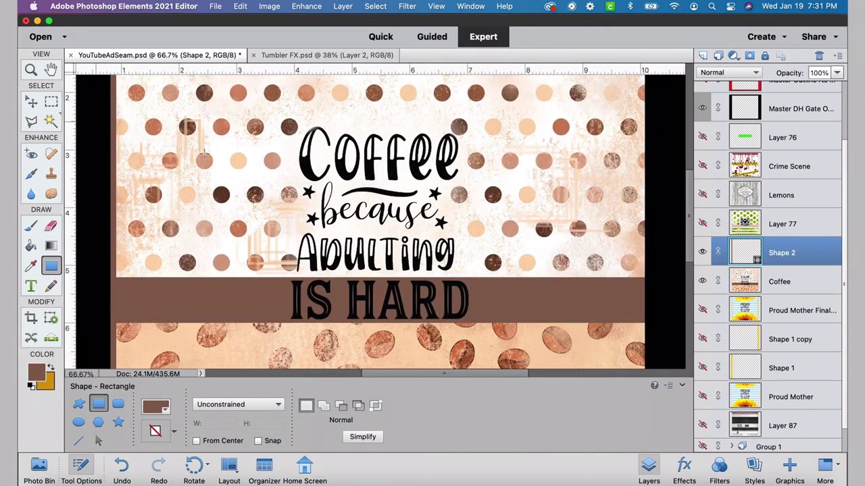
{"action": "key", "text": "super+minus"}
{"action": "key", "text": "super+minus"}
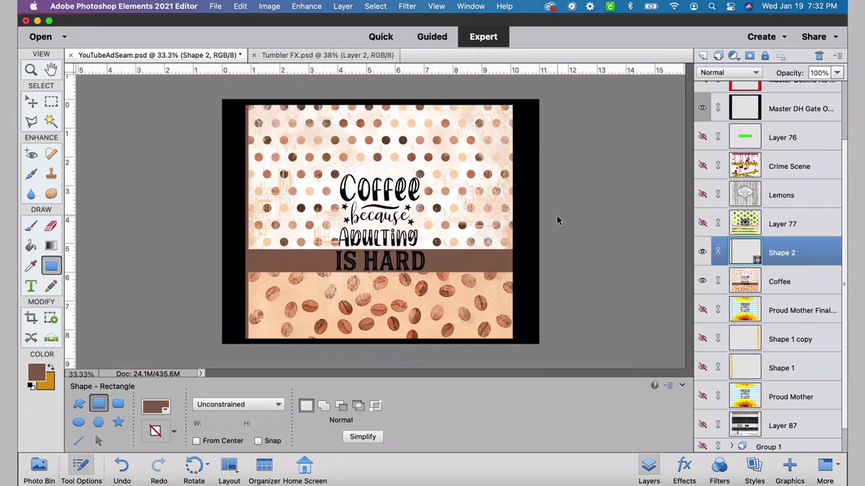
Duplicate the Shape 2 and Coffee layers together and merge the two copies into one layer.
{"action": "left_click", "coordinate": [784, 282], "text": "shift"}
{"action": "left_click", "coordinate": [342, 6]}
{"action": "left_click", "coordinate": [351, 31]}
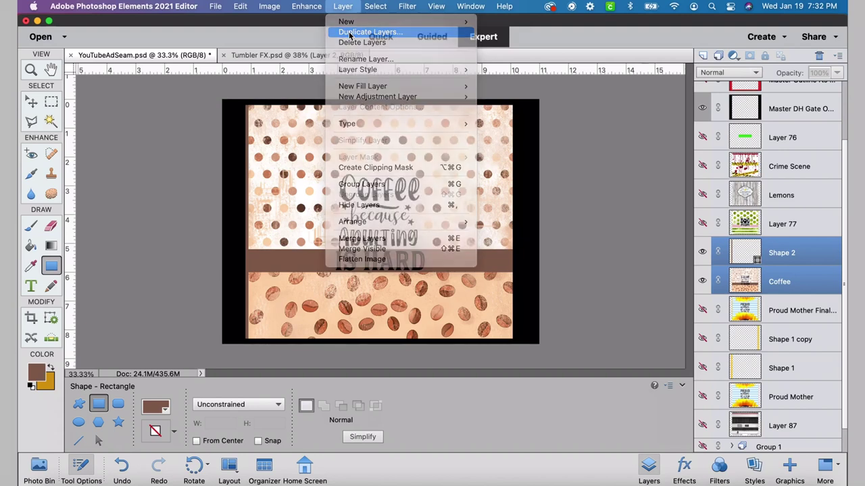
{"action": "left_click", "coordinate": [550, 202]}
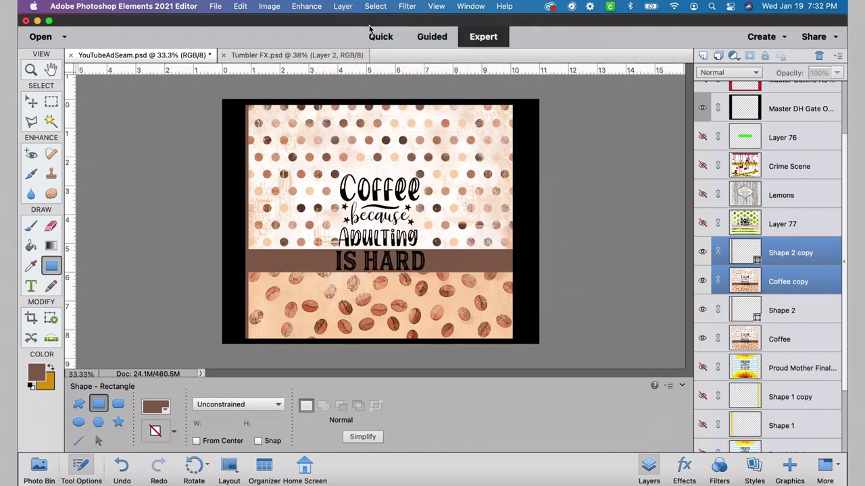
{"action": "left_click", "coordinate": [341, 6]}
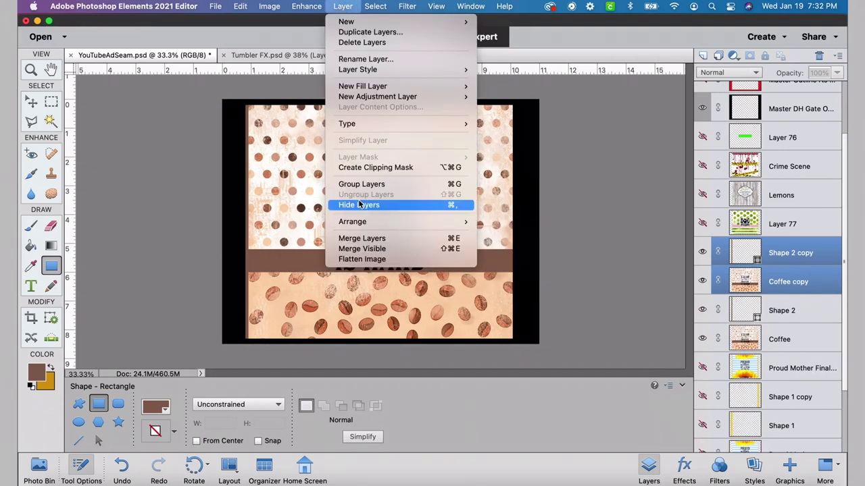
{"action": "left_click", "coordinate": [361, 238]}
Hide the original Shape 2 and Coffee layers, keeping the merged Shape 2 copy layer visible.
{"action": "left_click", "coordinate": [702, 282]}
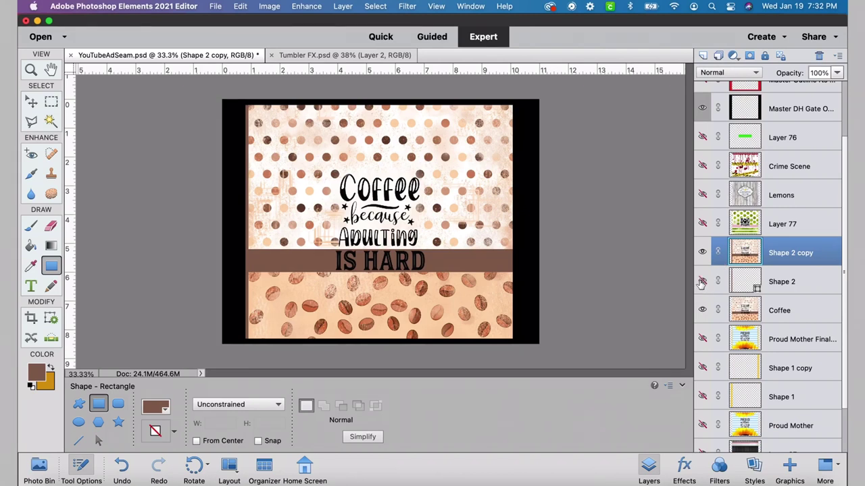
{"action": "left_click", "coordinate": [702, 311]}
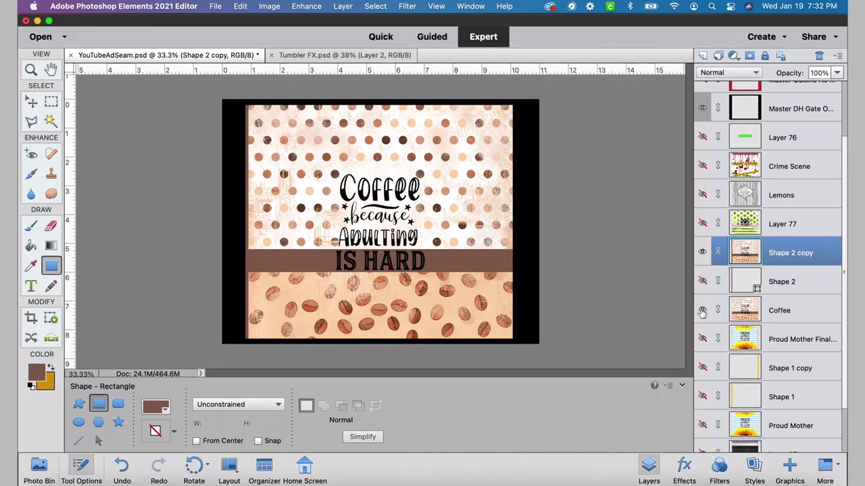
{"action": "left_click", "coordinate": [703, 252]}
{"action": "left_click", "coordinate": [703, 252]}
Select the black area of the Master DH Gate Outline layer with the Magic Wand and hide that layer.
{"action": "left_click", "coordinate": [787, 109]}
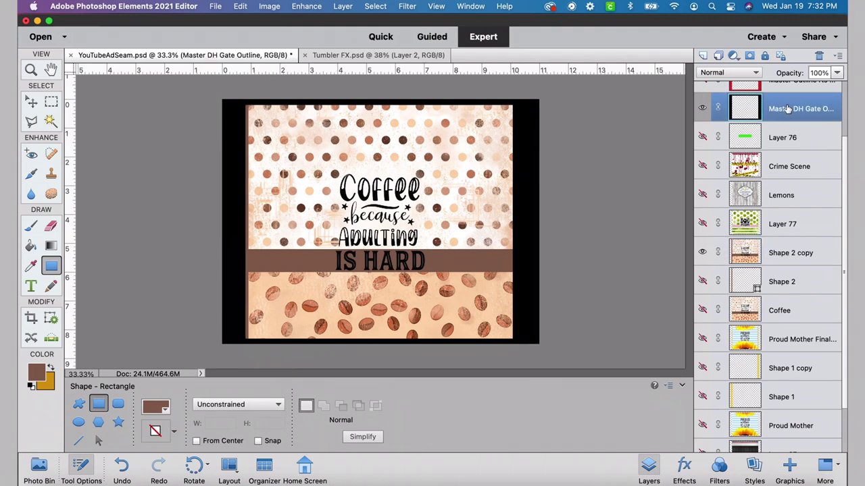
{"action": "left_click", "coordinate": [51, 122]}
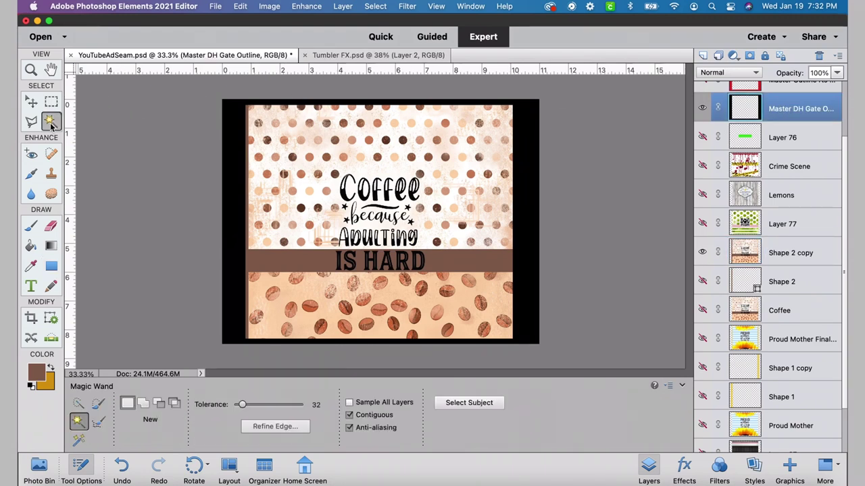
{"action": "left_click", "coordinate": [230, 148]}
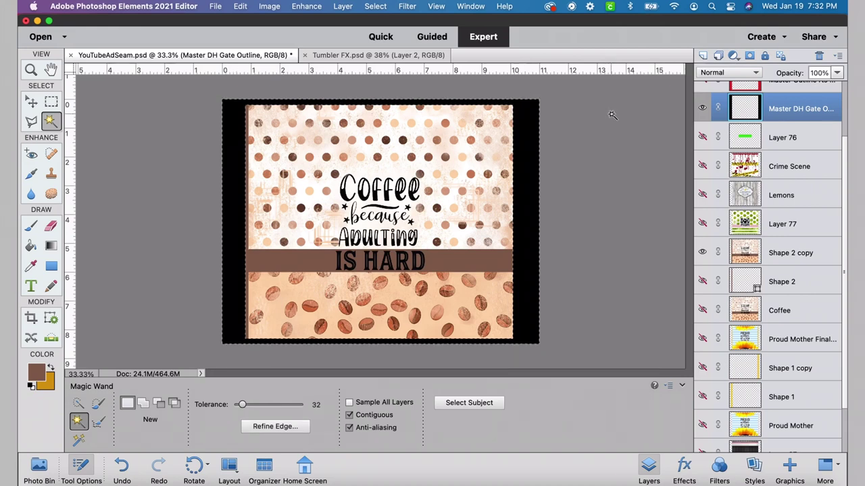
{"action": "left_click", "coordinate": [702, 110]}
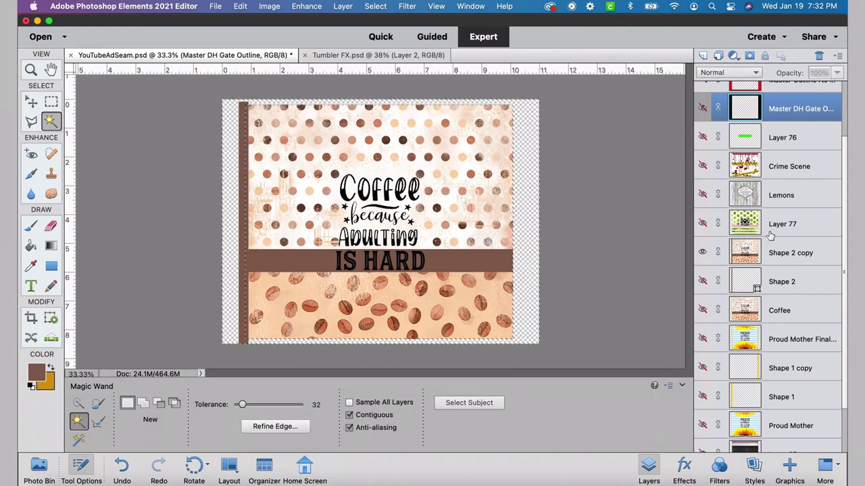
Delete the selected area from the Shape 2 copy layer and remove the selection.
{"action": "left_click", "coordinate": [780, 252]}
{"action": "left_click", "coordinate": [240, 6]}
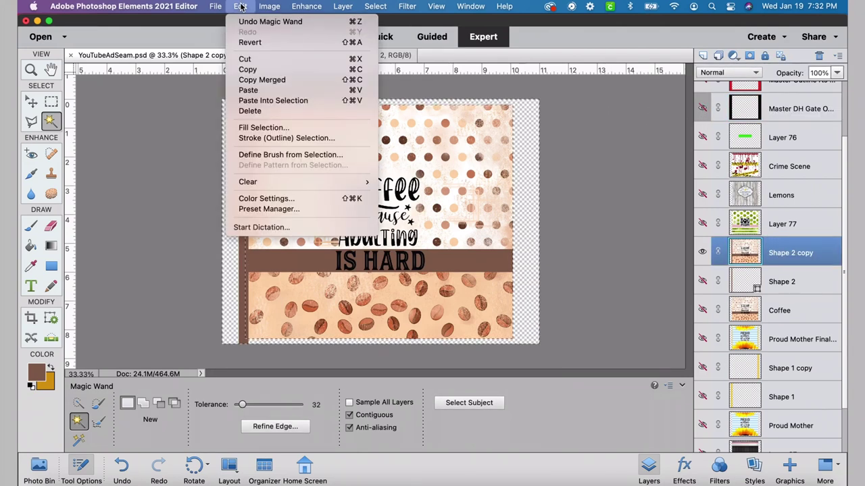
{"action": "left_click", "coordinate": [252, 111]}
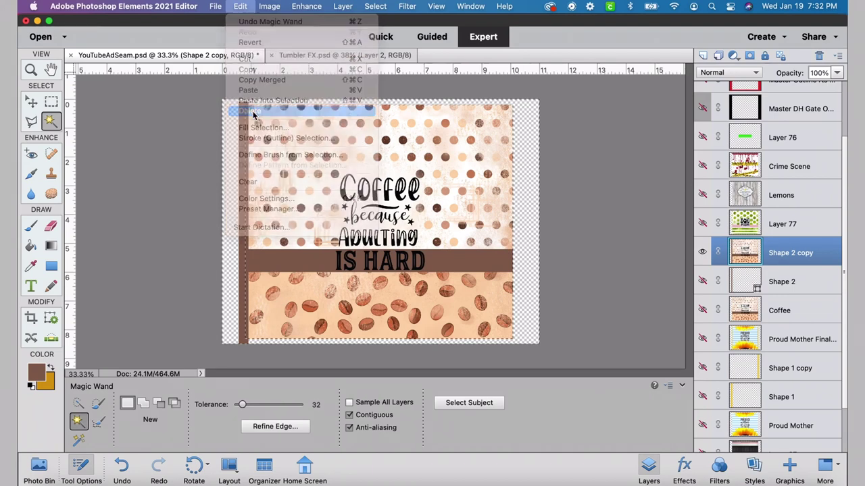
{"action": "left_click", "coordinate": [375, 6]}
{"action": "left_click", "coordinate": [378, 32]}
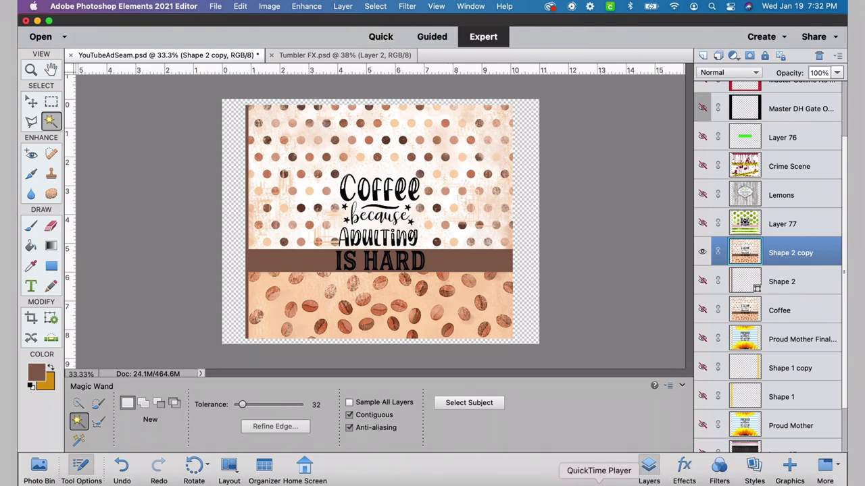
Hide the Shape 2 copy layer, show and select Layer 77, and inspect the Dog Mom design up close.
{"action": "left_click", "coordinate": [702, 252]}
{"action": "left_click", "coordinate": [702, 223]}
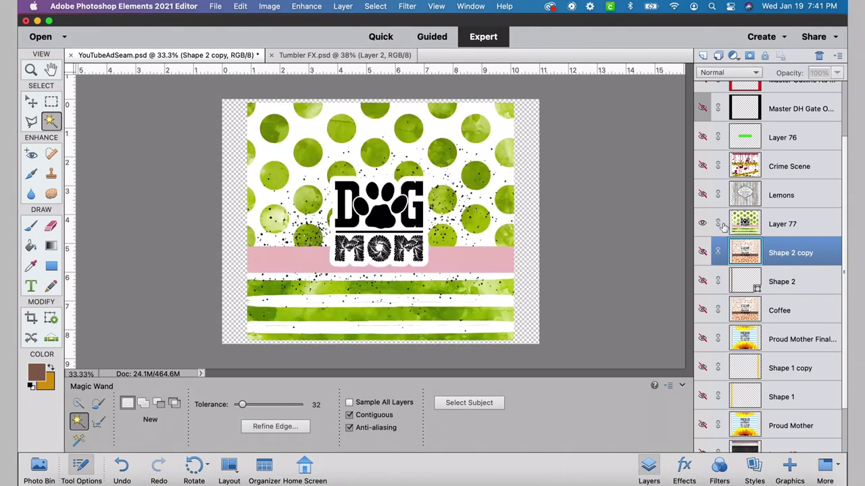
{"action": "left_click", "coordinate": [738, 228]}
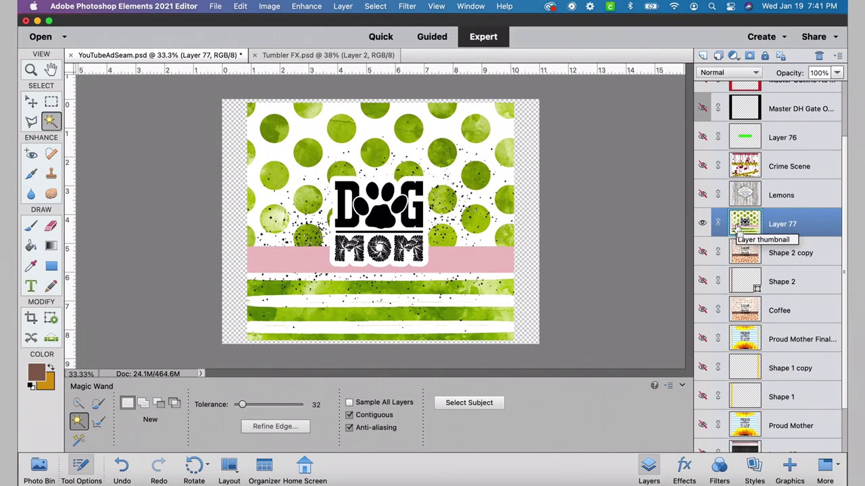
{"action": "key", "text": "super+equal"}
{"action": "key", "text": "super+equal"}
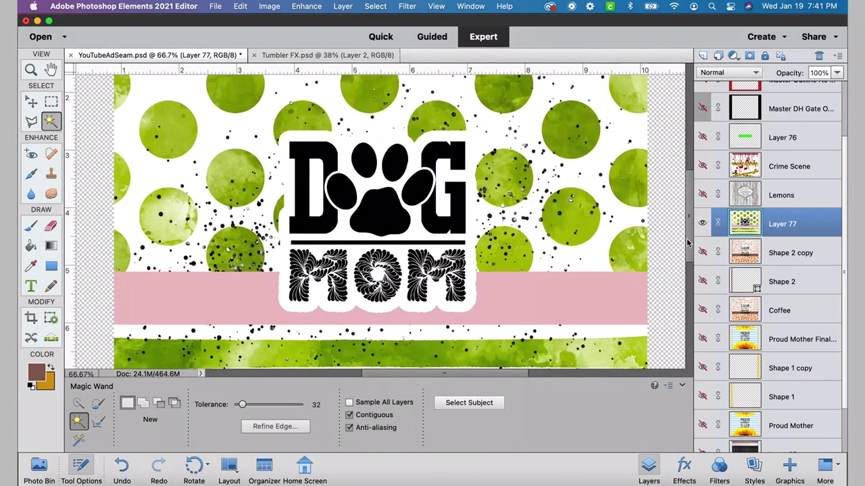
{"action": "scroll", "coordinate": [689, 244], "scroll_direction": "down", "scroll_amount": 3}
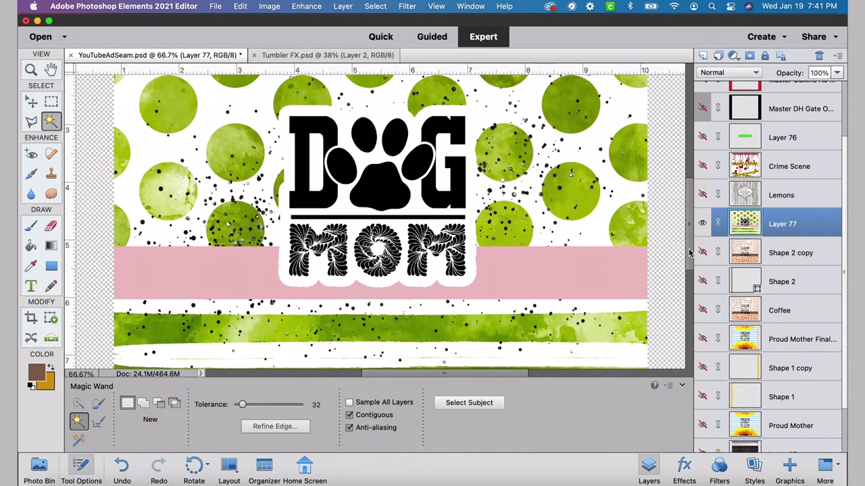
{"action": "key", "text": "super+minus"}
{"action": "key", "text": "super+minus"}
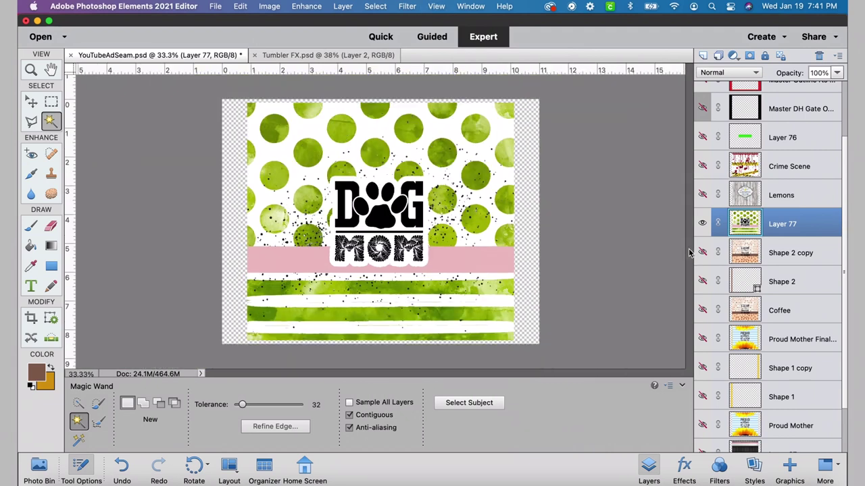
Check Layer 77's fit against the Master DH Gate Outline, using 51% outline opacity, then restore 100% and hide the outline.
{"action": "left_click", "coordinate": [703, 108]}
{"action": "left_click", "coordinate": [736, 104]}
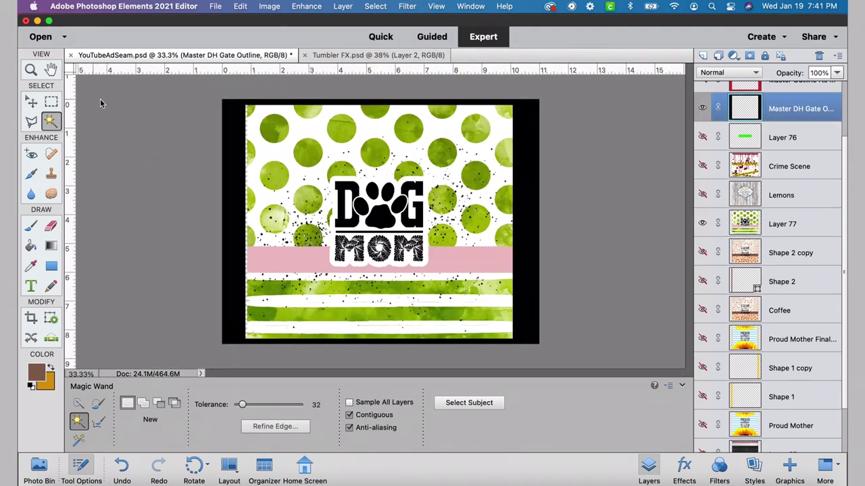
{"action": "left_click", "coordinate": [837, 72]}
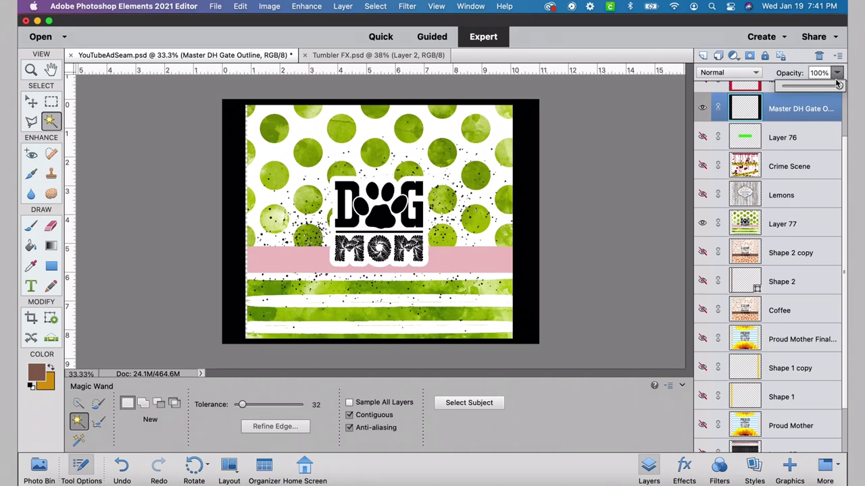
{"action": "left_click_drag", "start_coordinate": [840, 88], "coordinate": [811, 89]}
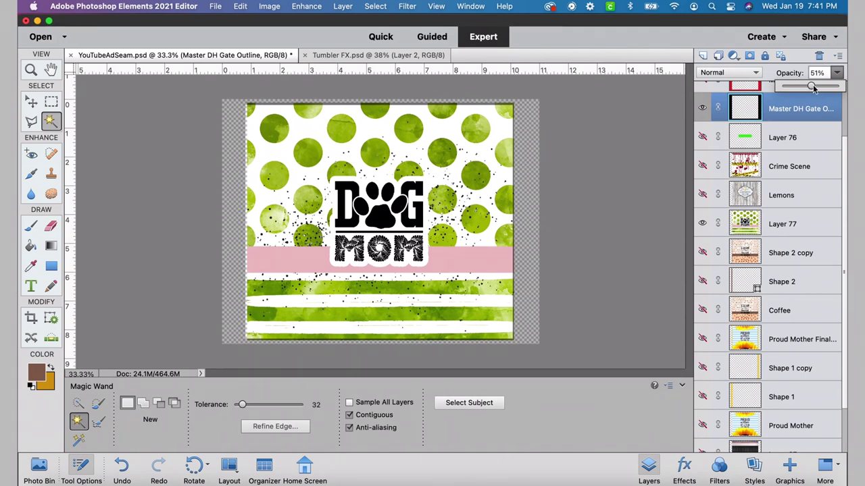
{"action": "left_click_drag", "start_coordinate": [813, 87], "coordinate": [838, 87]}
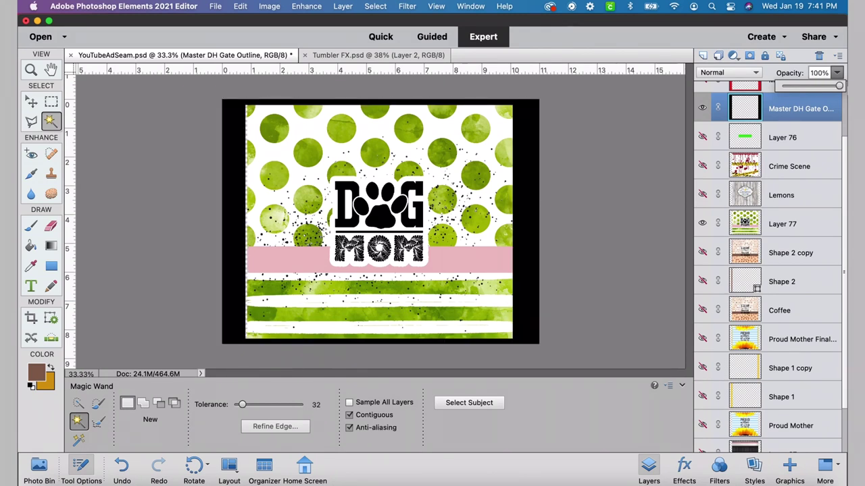
{"action": "left_click", "coordinate": [771, 229]}
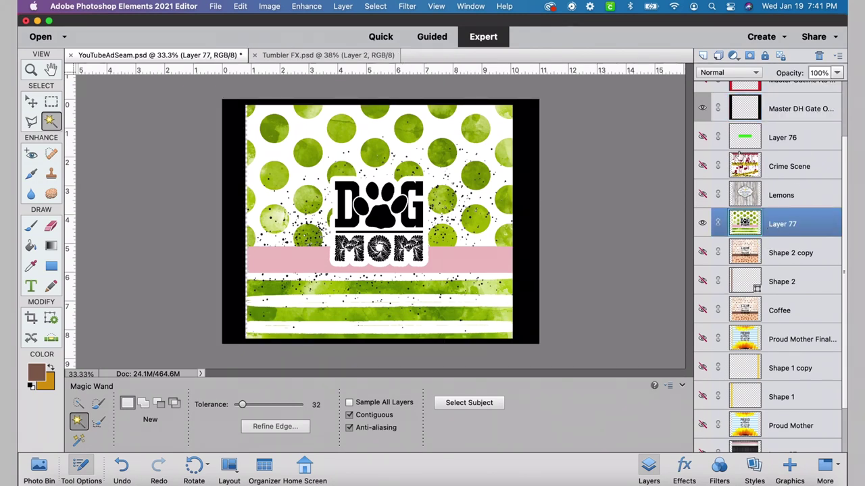
{"action": "left_click", "coordinate": [702, 108]}
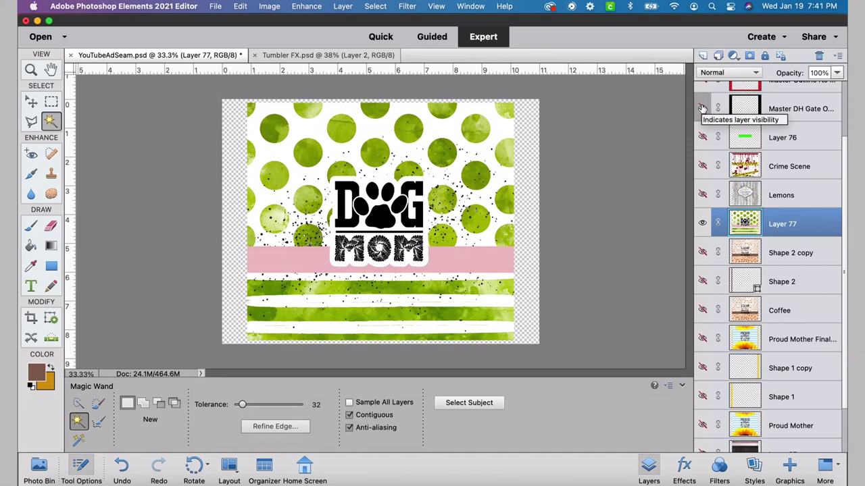
Select the full-width green strip along the bottom edge of Layer 77 with a rectangular marquee and copy it to a new layer.
{"action": "key", "text": "super+equal"}
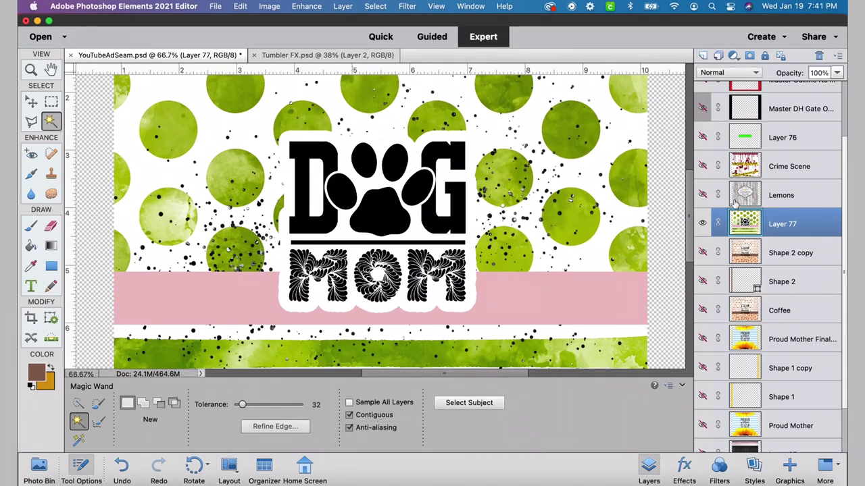
{"action": "left_click_drag", "start_coordinate": [691, 227], "coordinate": [689, 278]}
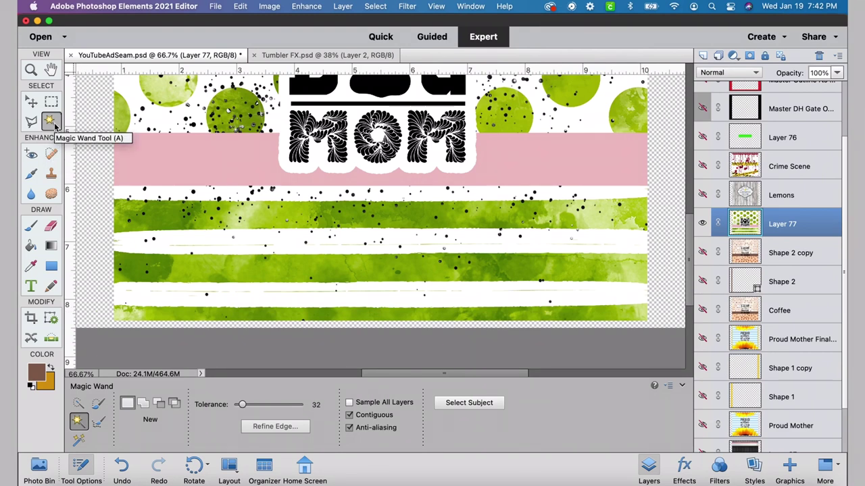
{"action": "left_click", "coordinate": [51, 104]}
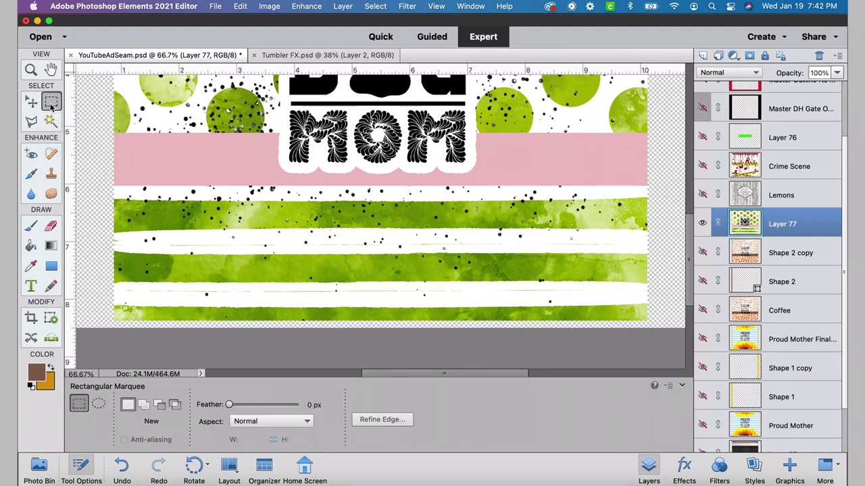
{"action": "left_click_drag", "start_coordinate": [105, 301], "coordinate": [654, 325]}
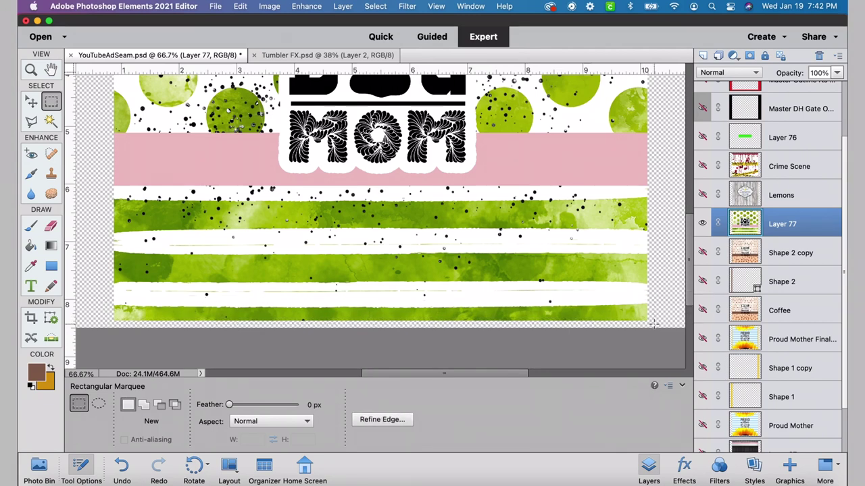
{"action": "left_click", "coordinate": [241, 7]}
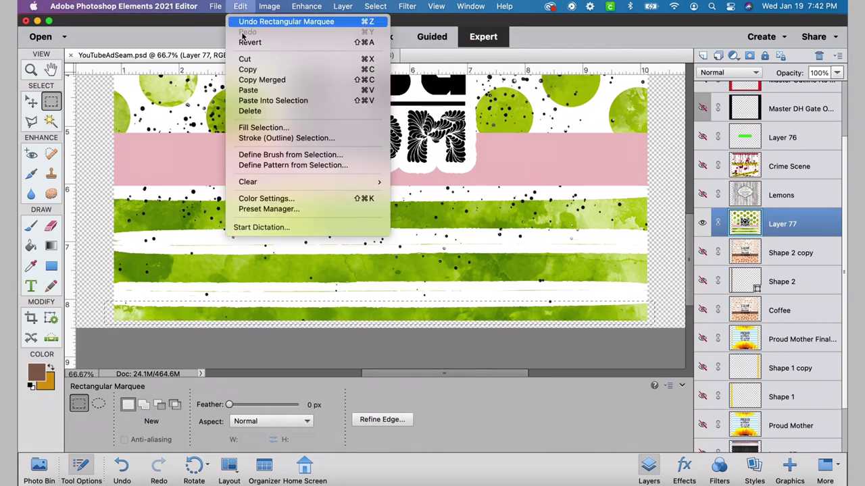
{"action": "left_click", "coordinate": [247, 70]}
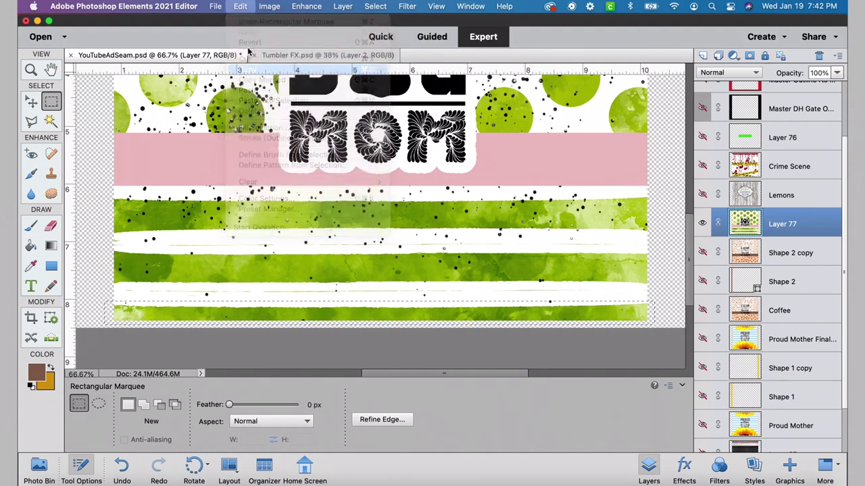
{"action": "left_click", "coordinate": [244, 7]}
{"action": "left_click", "coordinate": [248, 90]}
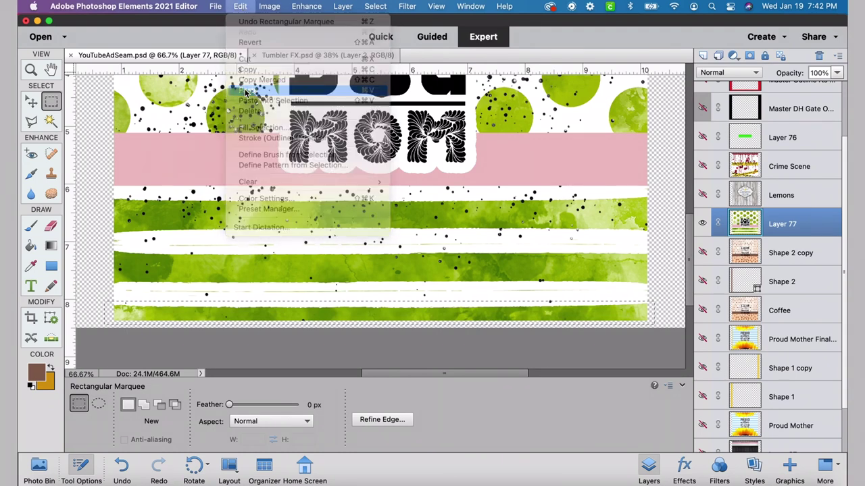
Rotate the pasted green strip's layer 90° right and place it near the left edge of the Dog Mom design.
{"action": "left_click", "coordinate": [269, 6]}
{"action": "mouse_move", "coordinate": [277, 22]}
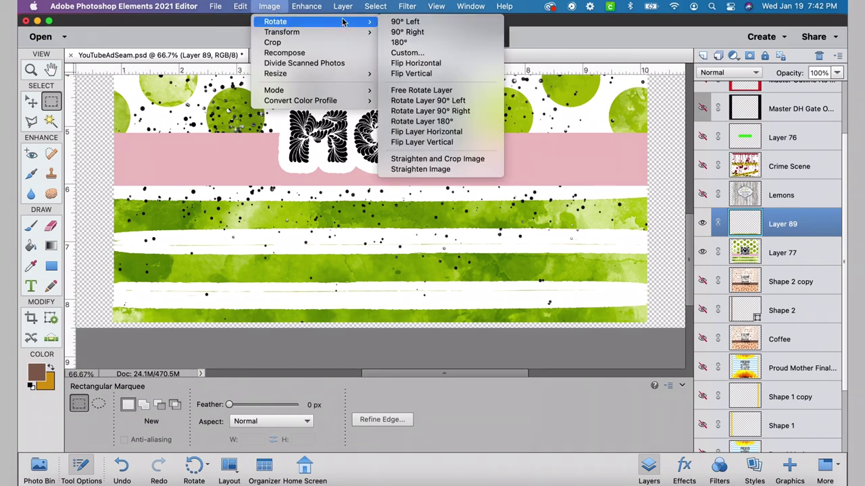
{"action": "left_click", "coordinate": [424, 112]}
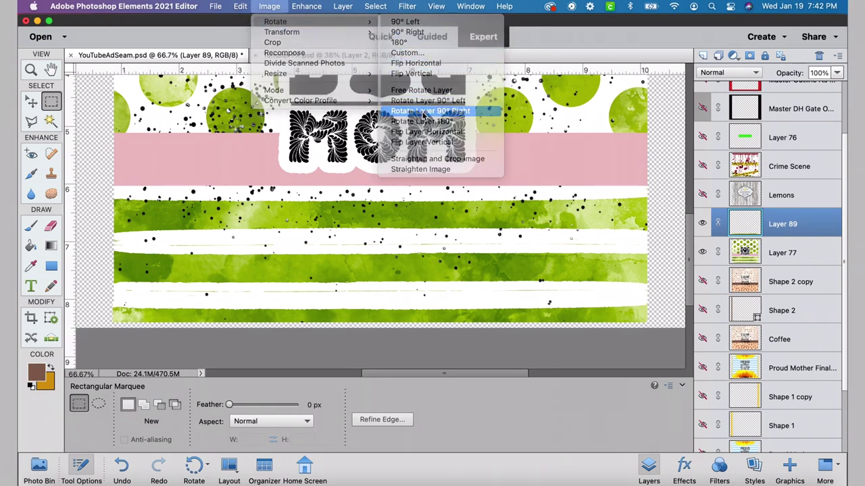
{"action": "left_click", "coordinate": [31, 101]}
{"action": "left_click_drag", "start_coordinate": [378, 200], "coordinate": [131, 216]}
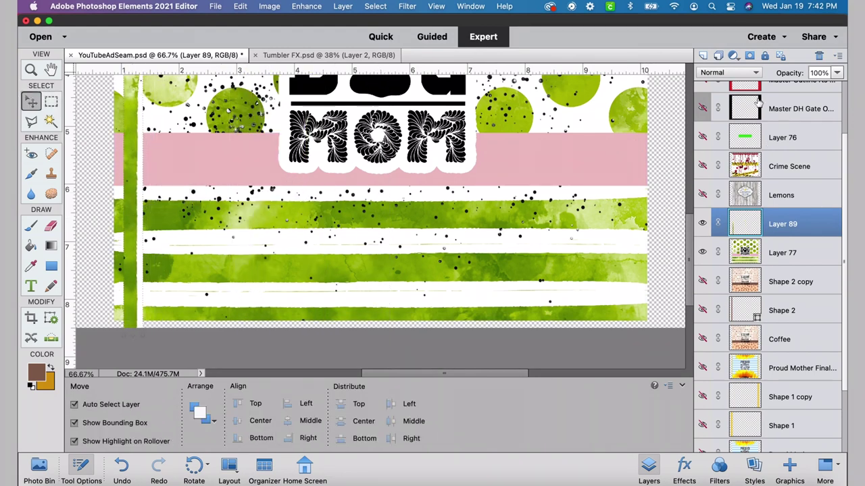
Show the Master DH Gate Outline and move the green strip over the design's left edge gap and up to the canvas top.
{"action": "left_click", "coordinate": [774, 108]}
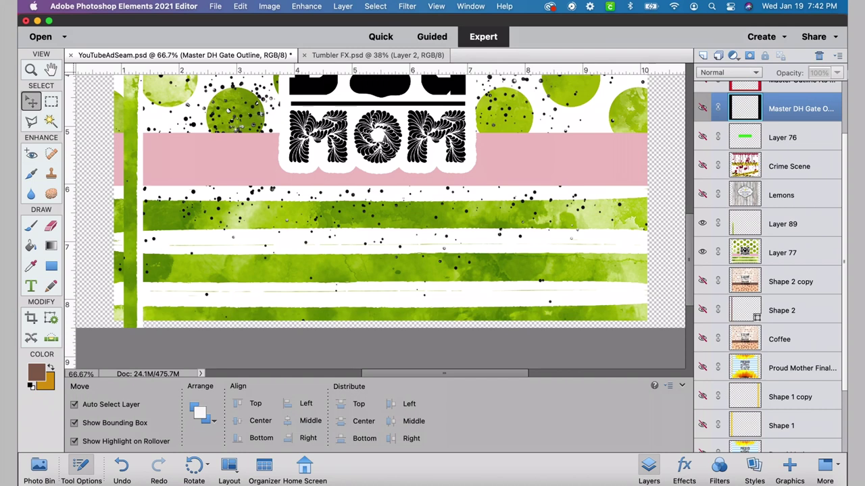
{"action": "left_click", "coordinate": [702, 109]}
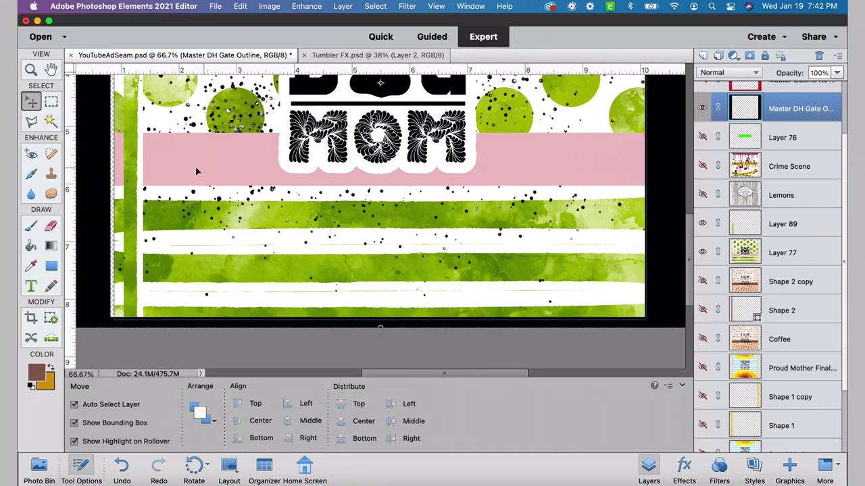
{"action": "left_click_drag", "start_coordinate": [133, 209], "coordinate": [112, 210]}
{"action": "scroll", "coordinate": [689, 237], "scroll_direction": "up", "scroll_amount": 10}
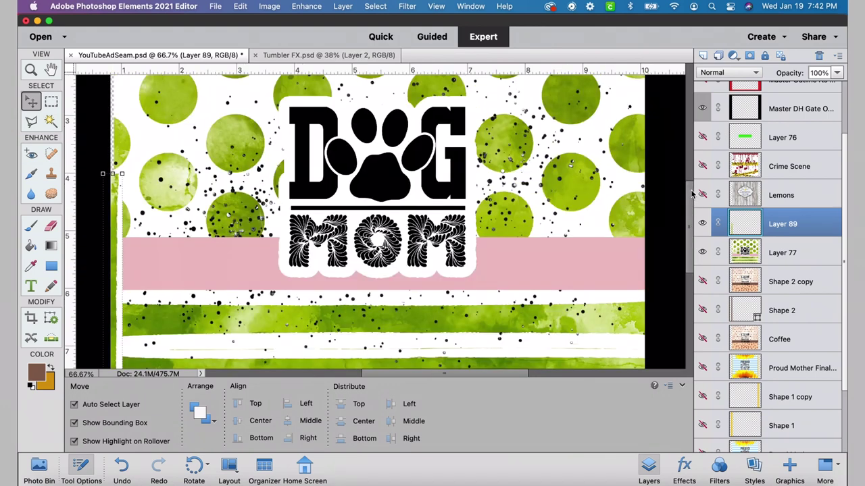
{"action": "mouse_move", "coordinate": [118, 141]}
{"action": "left_mouse_down"}
{"action": "mouse_move", "coordinate": [118, 169]}
{"action": "mouse_move", "coordinate": [115, 148]}
{"action": "left_mouse_up"}
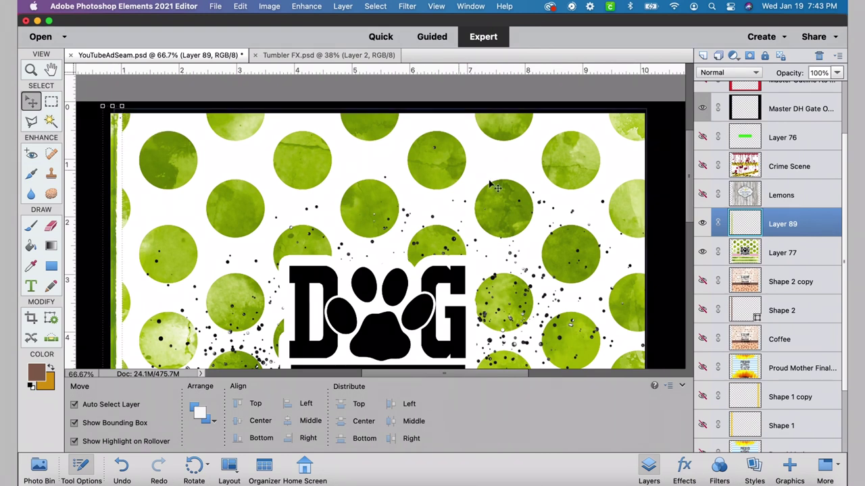
Remove the white margin beside the green strip on Layer 89 using a Magic Wand selection, then clear the selection.
{"action": "scroll", "coordinate": [689, 268], "scroll_direction": "down", "scroll_amount": 5}
{"action": "scroll", "coordinate": [689, 268], "scroll_direction": "down", "scroll_amount": 3}
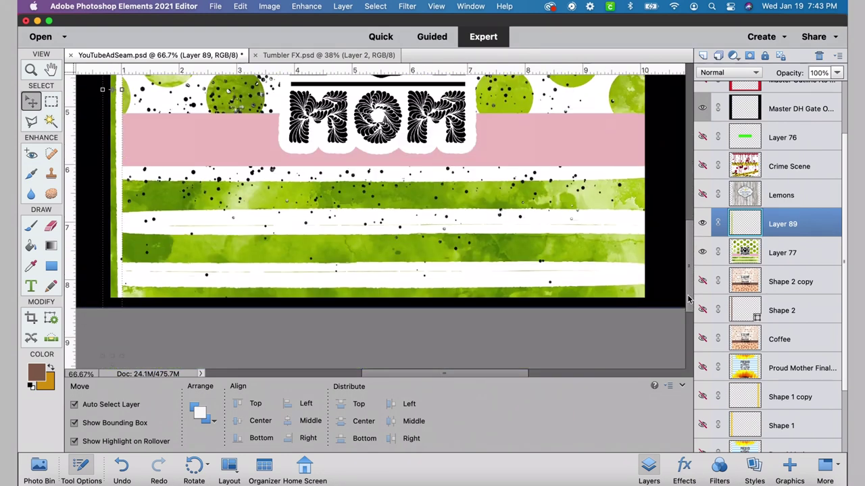
{"action": "scroll", "coordinate": [685, 275], "scroll_direction": "up", "scroll_amount": 2}
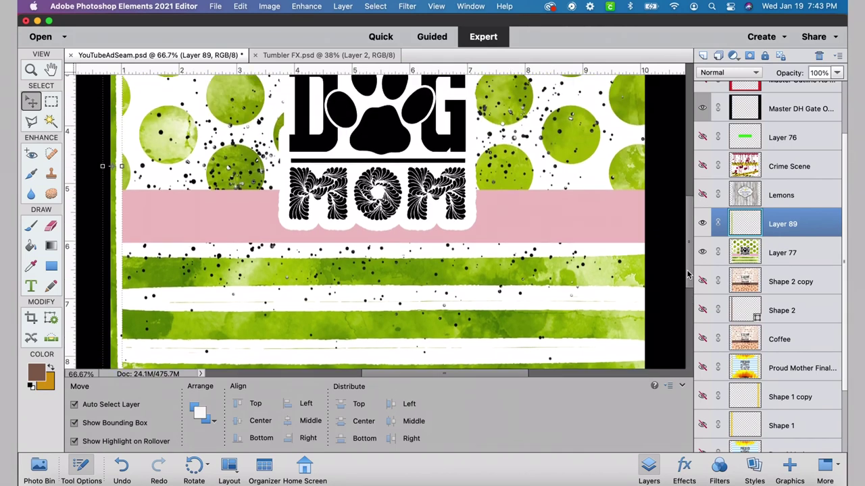
{"action": "left_click", "coordinate": [50, 123]}
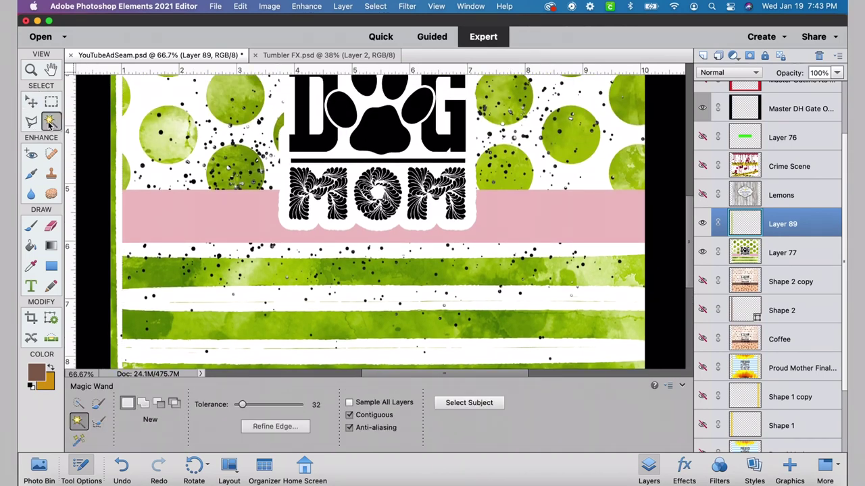
{"action": "left_click", "coordinate": [121, 217]}
{"action": "left_click", "coordinate": [242, 6]}
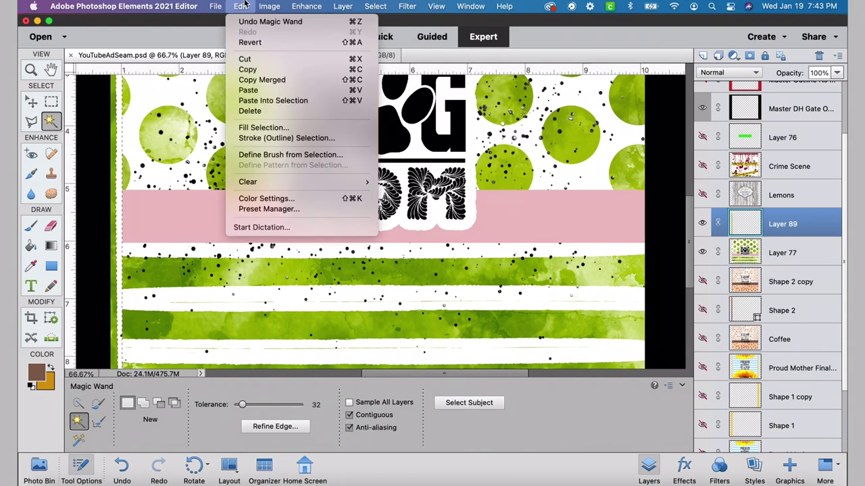
{"action": "left_click", "coordinate": [250, 112]}
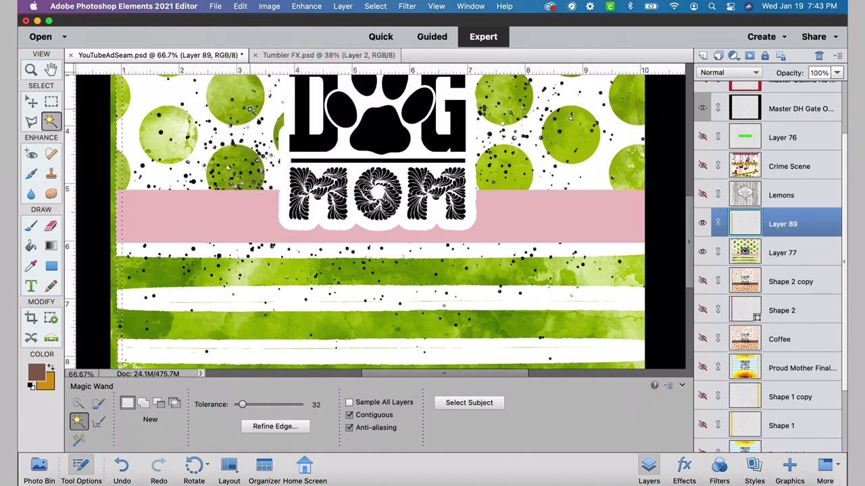
{"action": "left_click", "coordinate": [368, 7]}
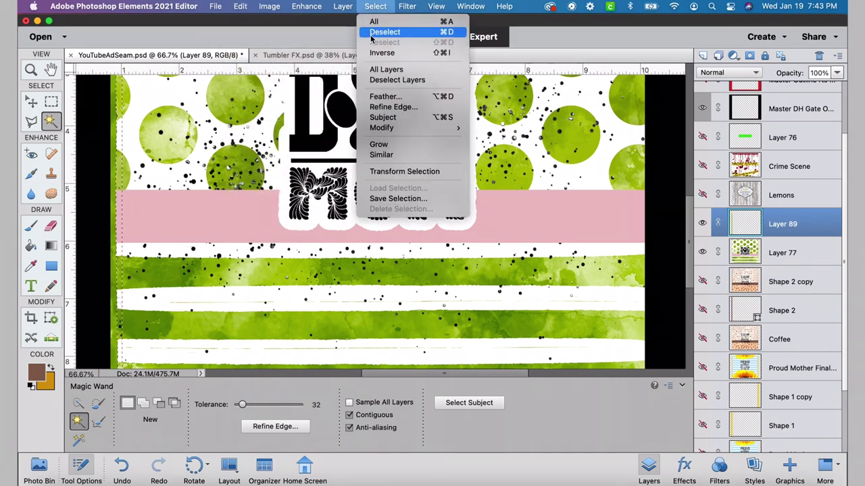
{"action": "left_click", "coordinate": [375, 30]}
Duplicate Layer 89 as Layer 89 copy and flip the copied strip horizontally.
{"action": "key", "text": "Page_Up"}
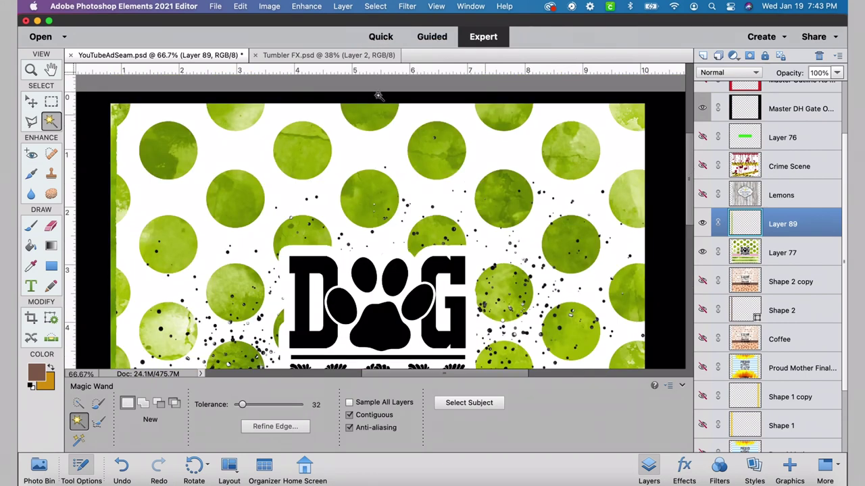
{"action": "left_click", "coordinate": [269, 7]}
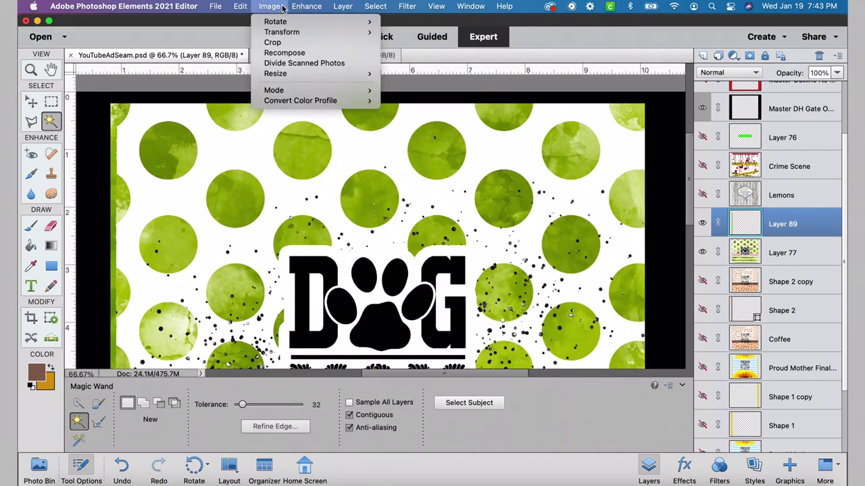
{"action": "left_click", "coordinate": [342, 32]}
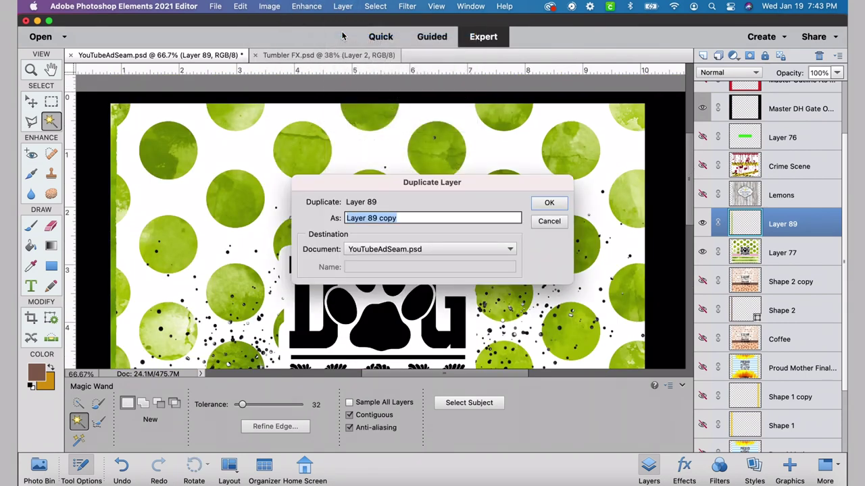
{"action": "left_click", "coordinate": [549, 202]}
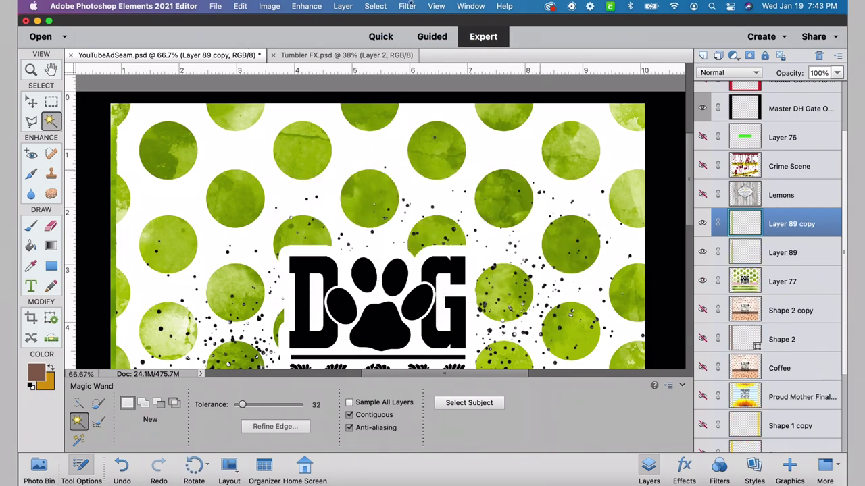
{"action": "left_click", "coordinate": [240, 7]}
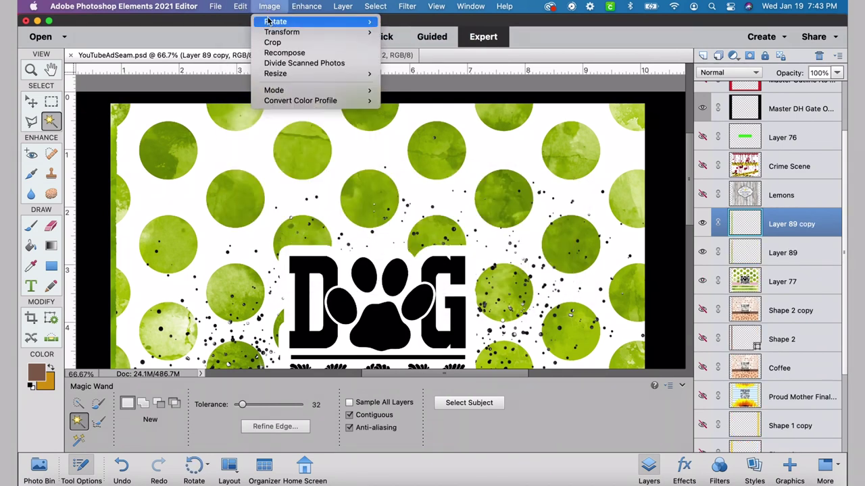
{"action": "mouse_move", "coordinate": [331, 25]}
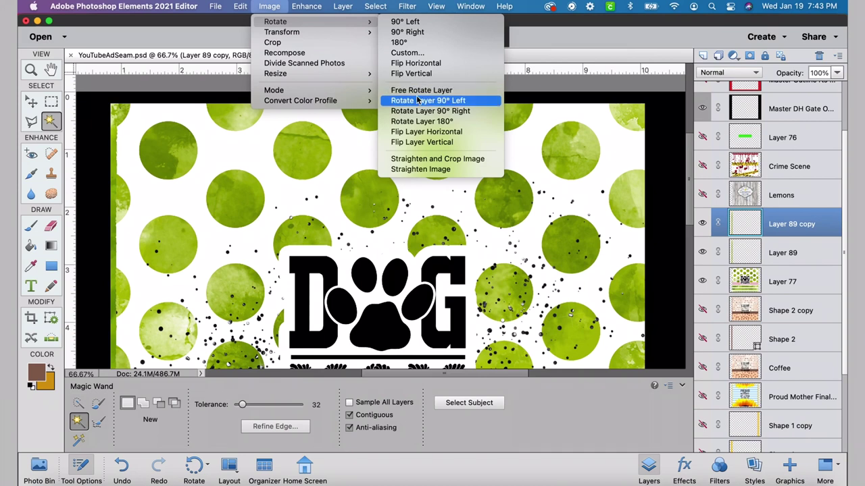
{"action": "left_click", "coordinate": [416, 132]}
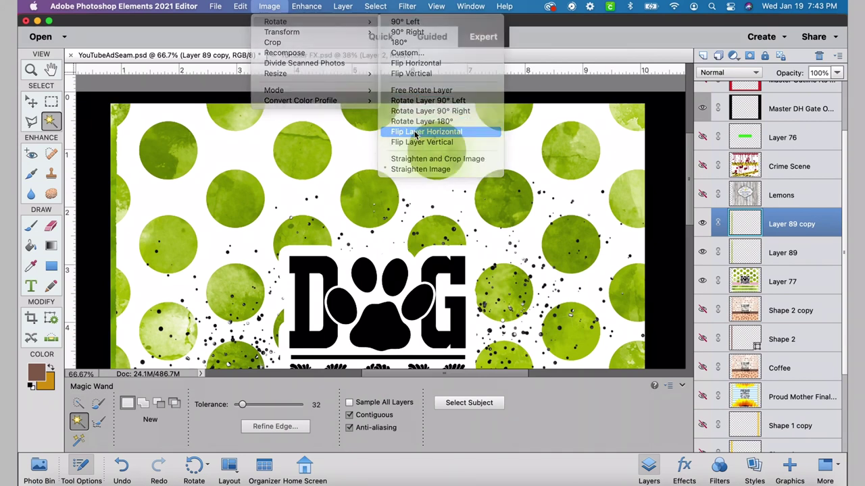
Move the copied green strip toward the right side of the Dog Mom design and rotate its layer 180°.
{"action": "left_click", "coordinate": [30, 101]}
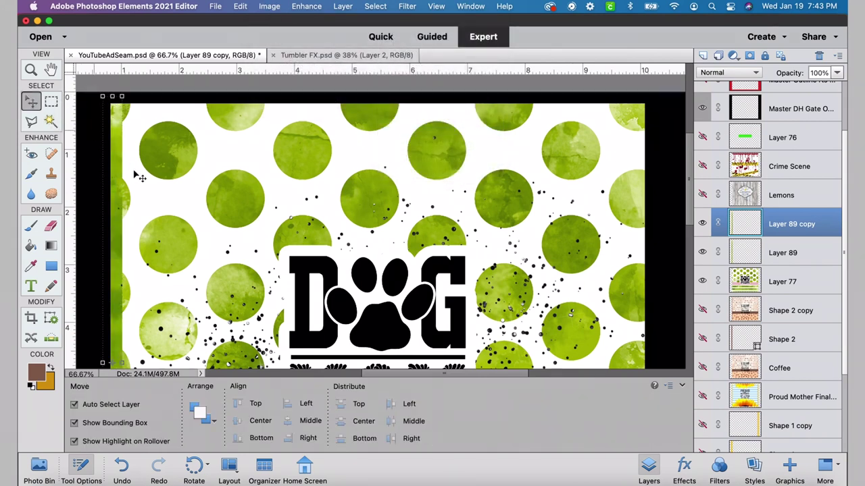
{"action": "left_click_drag", "start_coordinate": [117, 183], "coordinate": [561, 191]}
{"action": "left_click_drag", "start_coordinate": [575, 188], "coordinate": [575, 188]}
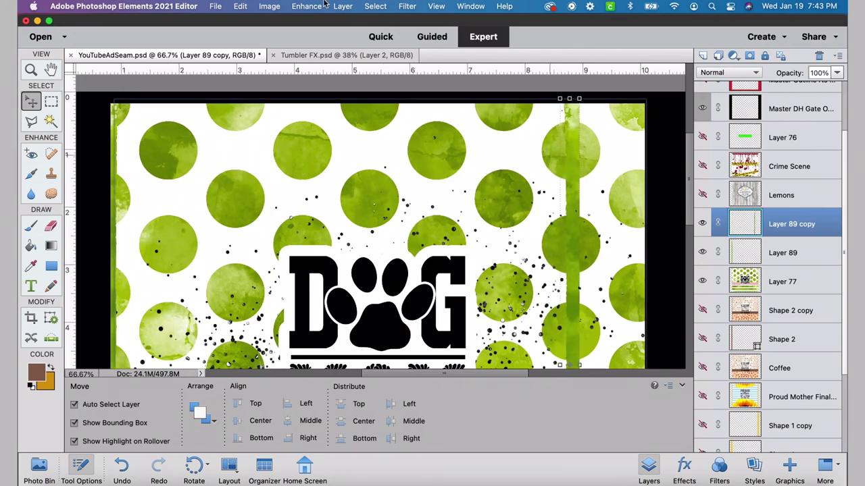
{"action": "left_click", "coordinate": [270, 6]}
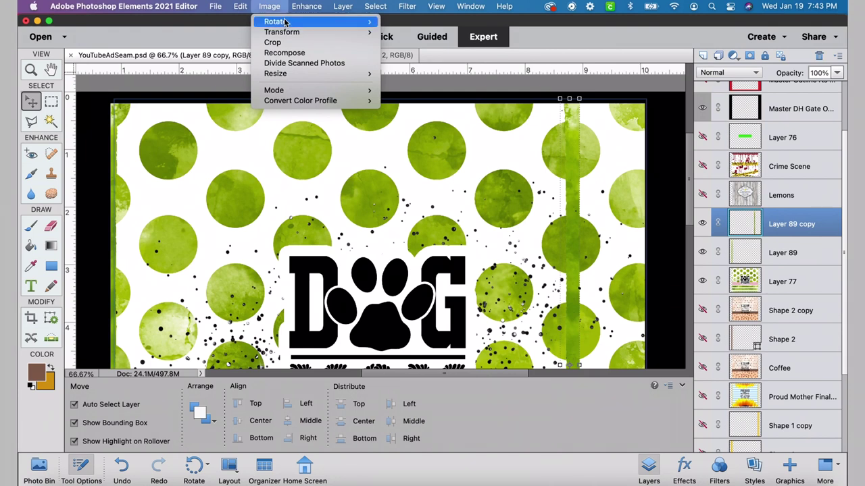
{"action": "mouse_move", "coordinate": [283, 21]}
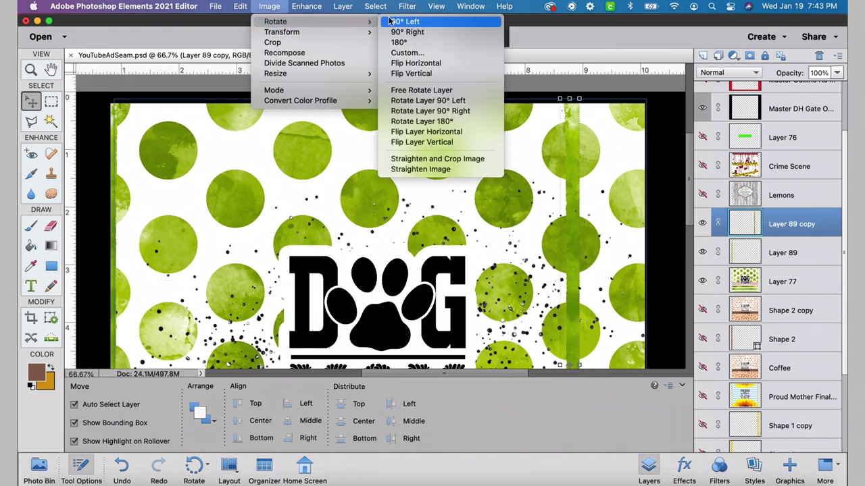
{"action": "left_click", "coordinate": [409, 121]}
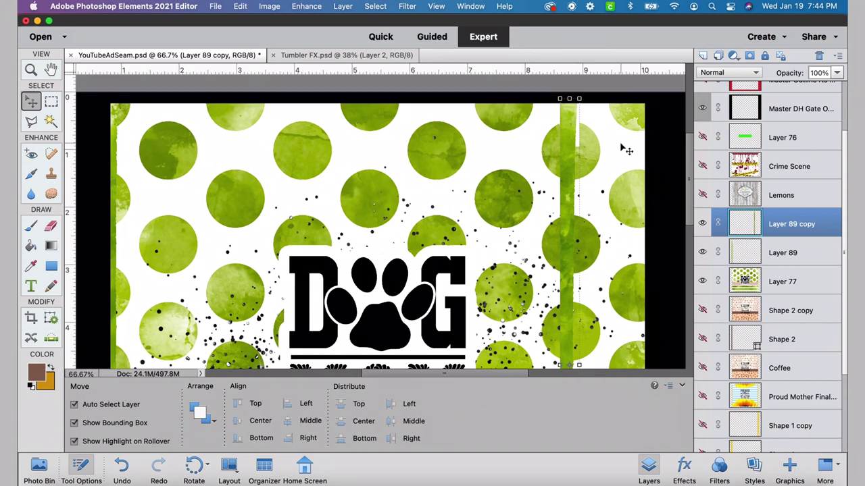
{"action": "left_click_drag", "start_coordinate": [688, 169], "coordinate": [689, 223]}
{"action": "scroll", "coordinate": [689, 223], "scroll_direction": "down", "scroll_amount": 3}
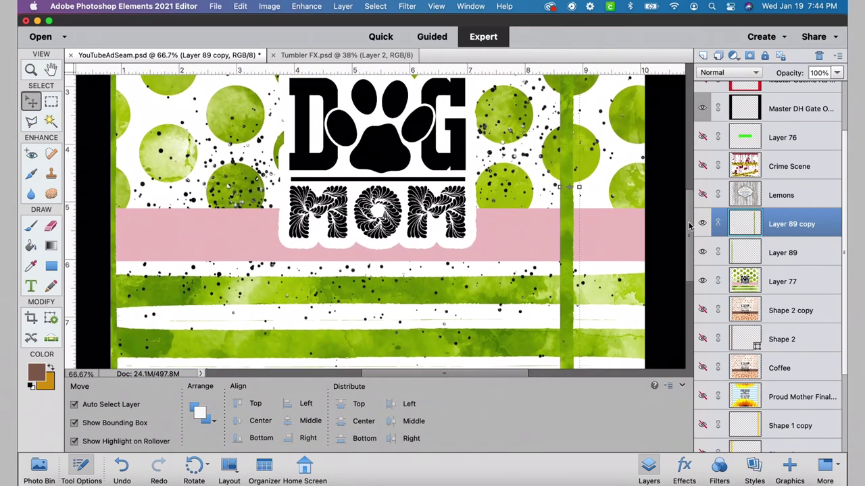
{"action": "scroll", "coordinate": [689, 204], "scroll_direction": "up", "scroll_amount": 5}
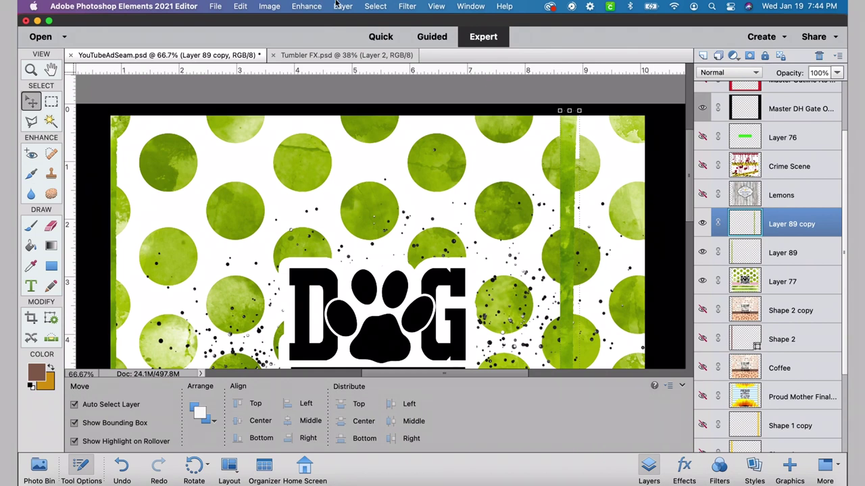
Flip the copied green strip horizontally again and position it over the design's right edge, against the black outline.
{"action": "left_click", "coordinate": [275, 11]}
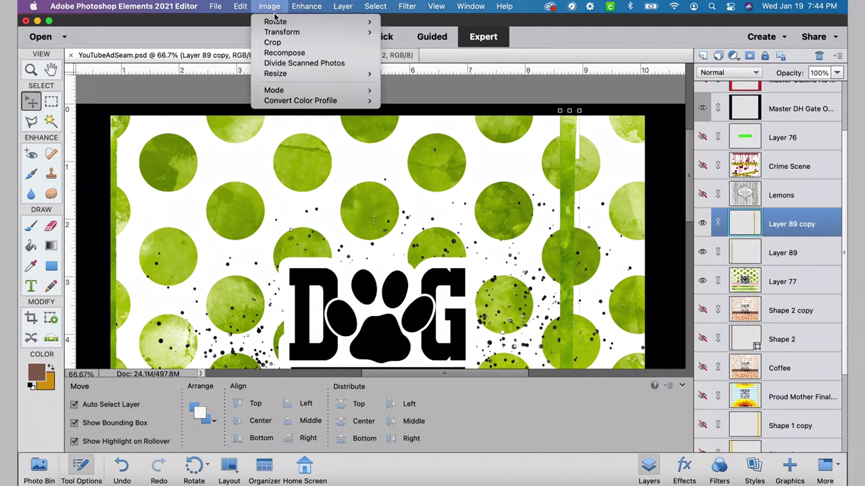
{"action": "mouse_move", "coordinate": [290, 21]}
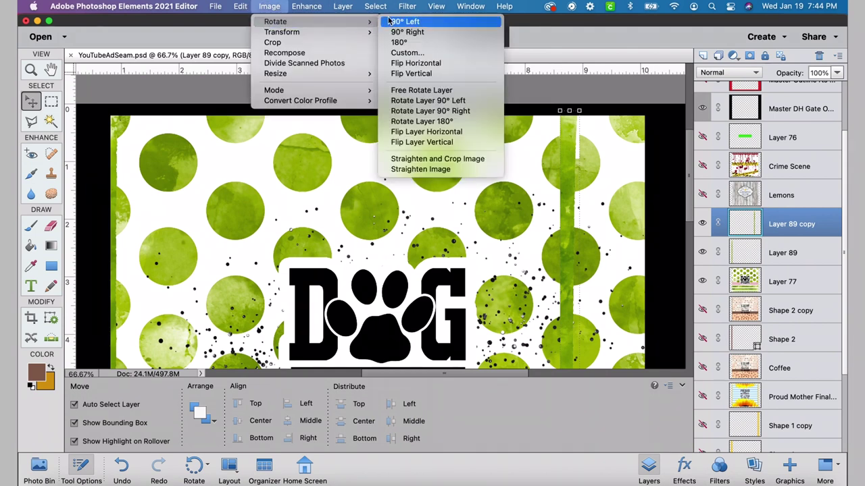
{"action": "left_click", "coordinate": [406, 132]}
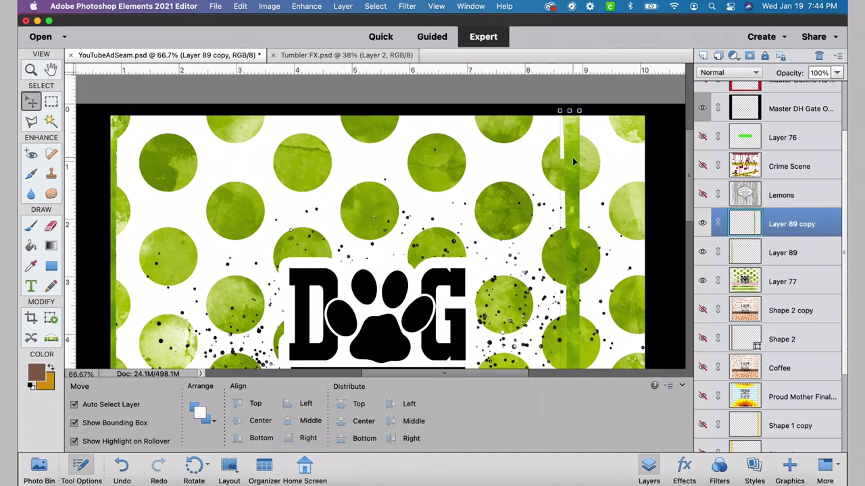
{"action": "left_click_drag", "start_coordinate": [572, 157], "coordinate": [641, 167]}
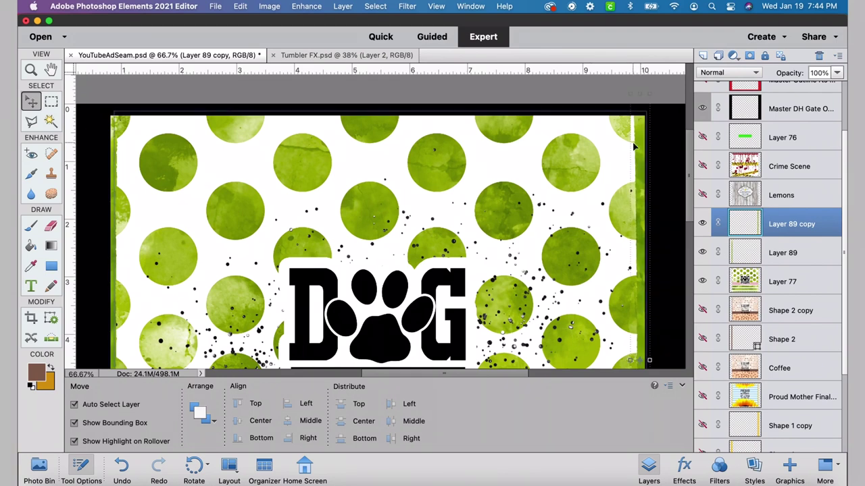
Select the white areas on Layer 89 copy with the Magic Wand and Similar, delete them, and clear the selection.
{"action": "key", "text": "a"}
{"action": "left_click", "coordinate": [633, 137]}
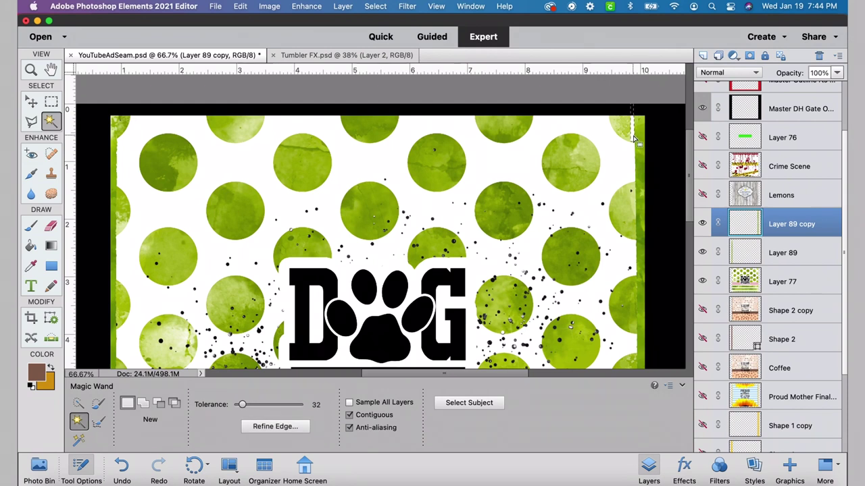
{"action": "right_click", "coordinate": [632, 136]}
{"action": "left_click", "coordinate": [649, 195]}
{"action": "left_click", "coordinate": [239, 7]}
{"action": "left_click", "coordinate": [244, 23]}
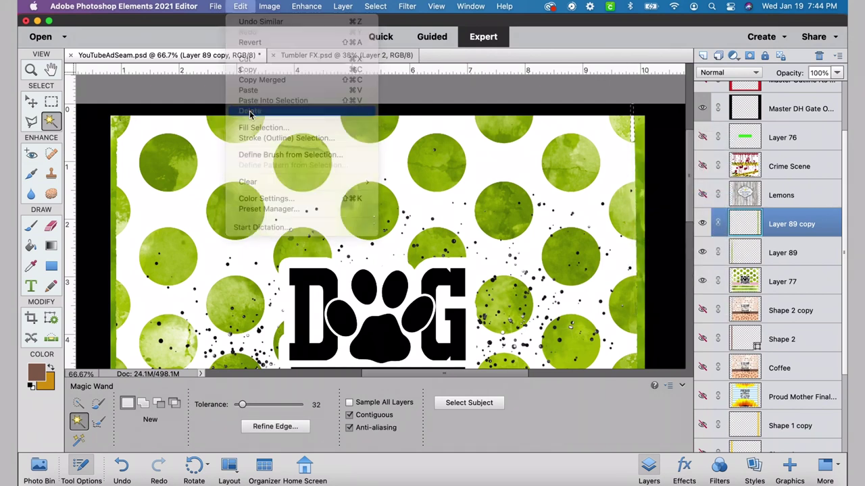
{"action": "left_click", "coordinate": [375, 6]}
{"action": "left_click", "coordinate": [380, 35]}
Examine the whole Dog Mom design, then inspect the left strip's seam at 200% near the green stripes.
{"action": "key", "text": "super+minus"}
{"action": "key", "text": "super+minus"}
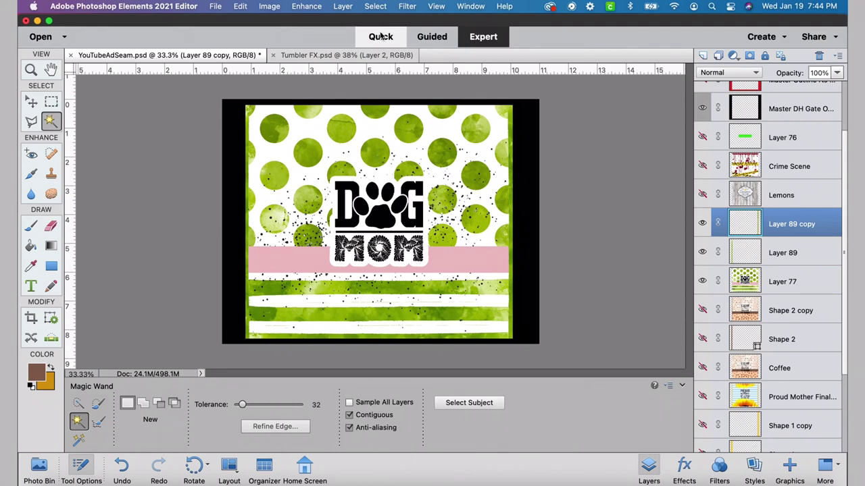
{"action": "key", "text": "super+plus"}
{"action": "key", "text": "super+plus"}
{"action": "key", "text": "super+plus"}
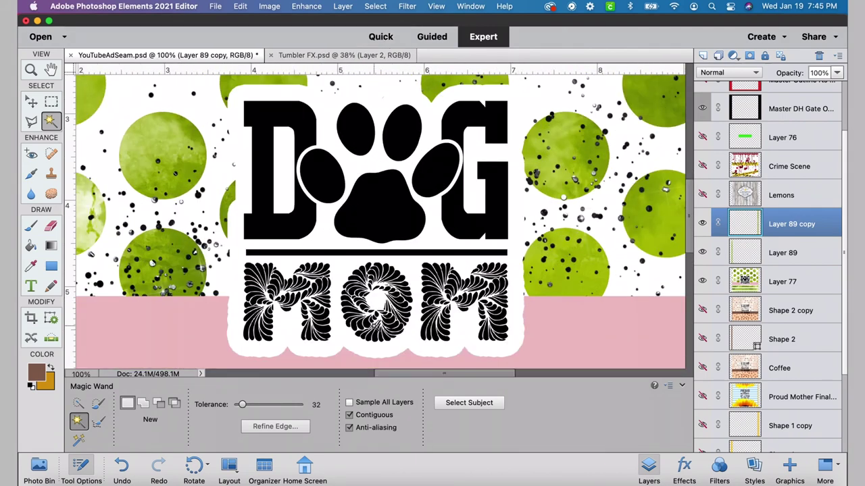
{"action": "scroll", "coordinate": [438, 377], "scroll_direction": "left", "scroll_amount": 10}
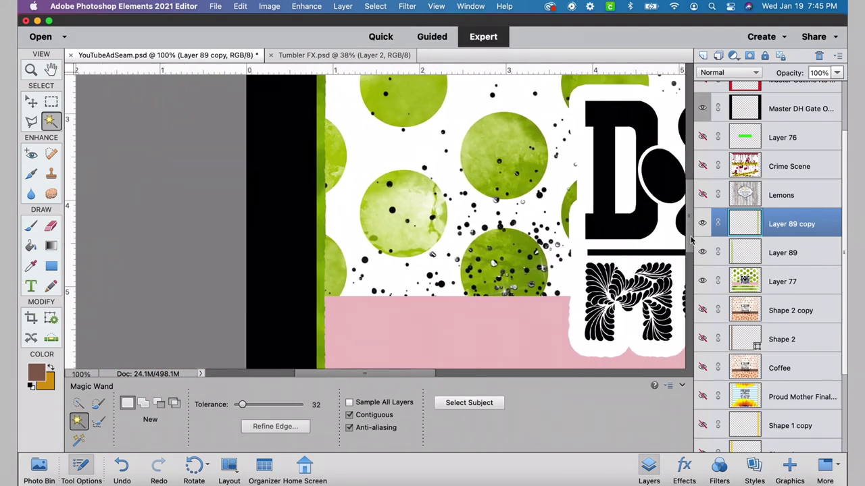
{"action": "scroll", "coordinate": [690, 239], "scroll_direction": "down", "scroll_amount": 5}
{"action": "key", "text": "super+minus"}
{"action": "key", "text": "super+plus"}
{"action": "key", "text": "super+plus"}
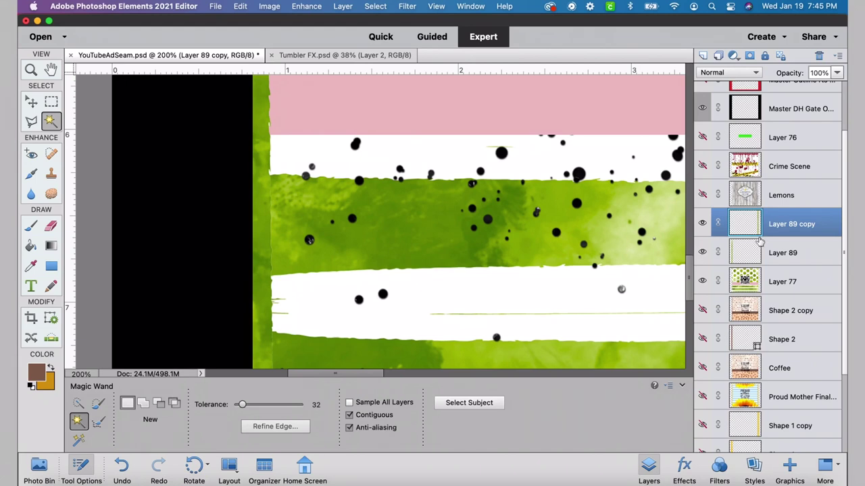
Merge duplicates of Layer 89 copy, Layer 89 and Layer 77 into one layer, and hide the originals.
{"action": "left_click", "coordinate": [782, 284], "text": "shift"}
{"action": "left_click", "coordinate": [342, 6]}
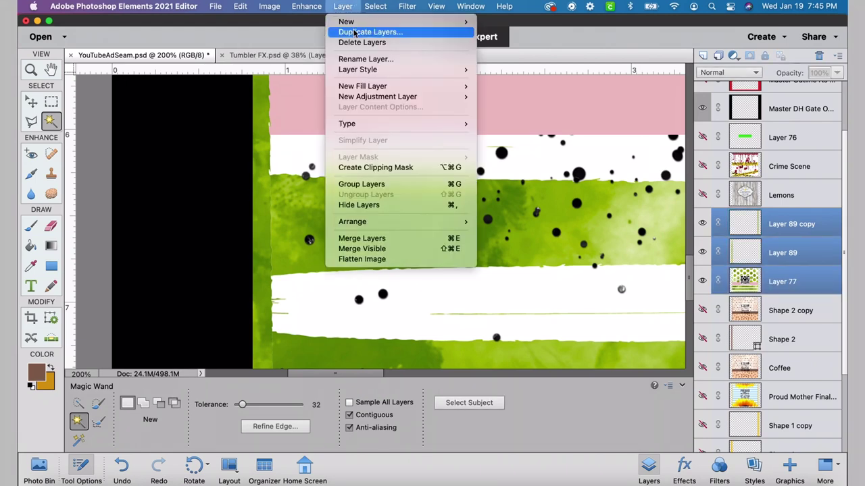
{"action": "left_click", "coordinate": [365, 29]}
{"action": "left_click", "coordinate": [548, 202]}
{"action": "left_click", "coordinate": [342, 6]}
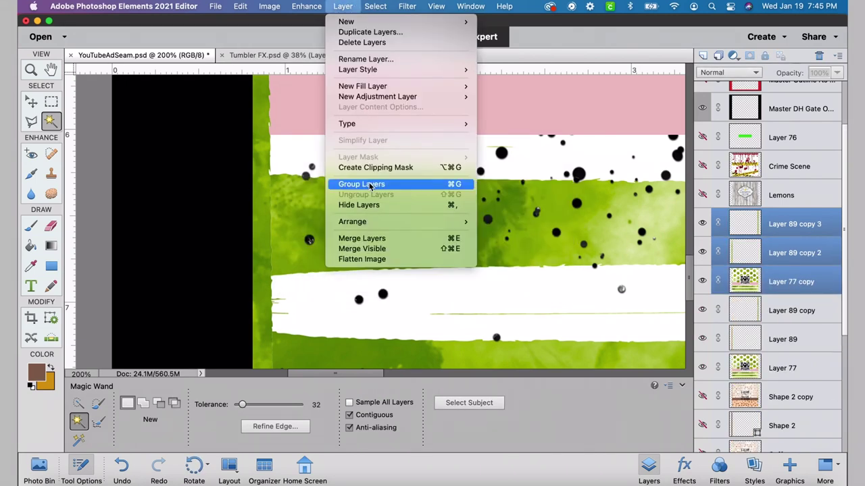
{"action": "left_click", "coordinate": [362, 237]}
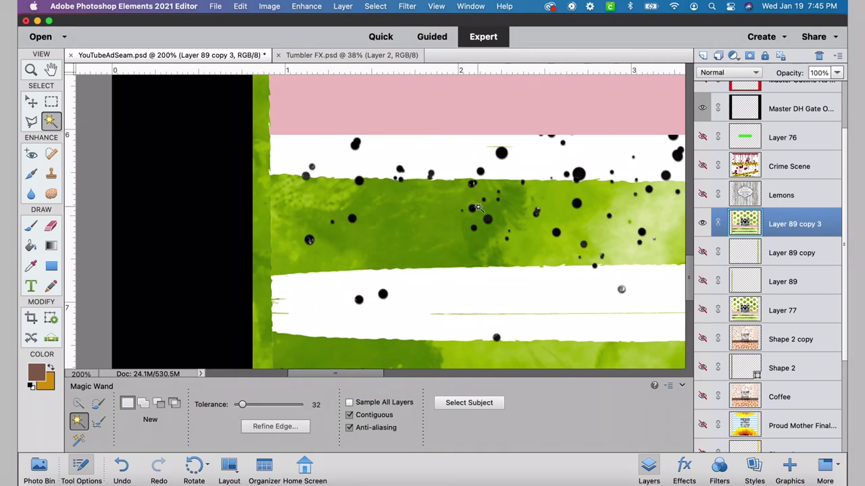
Blend the green strip's seam near the design's right edge on Layer 89 copy 3 with a 55 px Clone Stamp.
{"action": "key", "text": "s"}
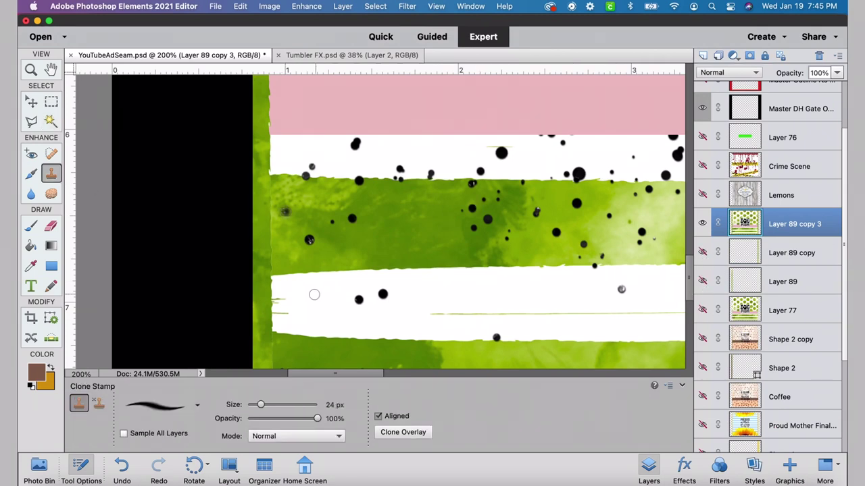
{"action": "left_click_drag", "start_coordinate": [260, 405], "coordinate": [264, 405]}
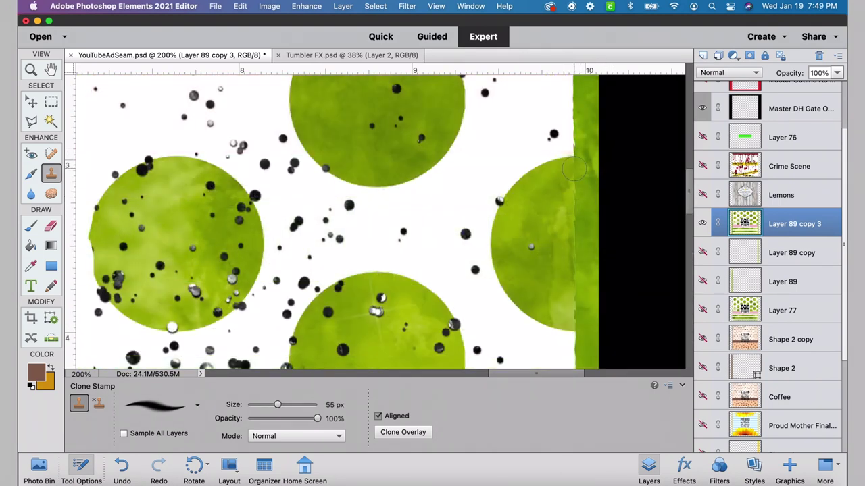
{"action": "left_click_drag", "start_coordinate": [578, 228], "coordinate": [574, 203]}
{"action": "mouse_move", "coordinate": [573, 304]}
{"action": "left_mouse_down"}
{"action": "mouse_move", "coordinate": [574, 328]}
{"action": "mouse_move", "coordinate": [573, 273]}
{"action": "left_mouse_up"}
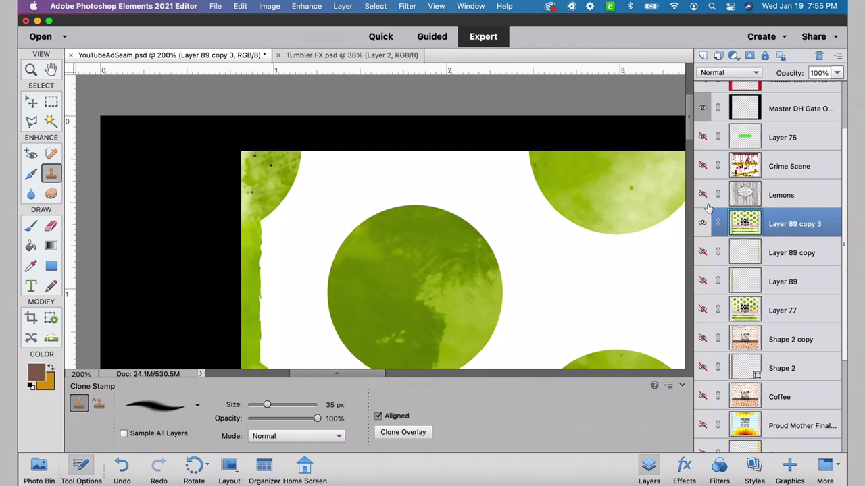
Select the black border of the Master DH Gate Outline layer with the Magic Wand.
{"action": "key", "text": "super+minus"}
{"action": "key", "text": "super+minus"}
{"action": "key", "text": "super+minus"}
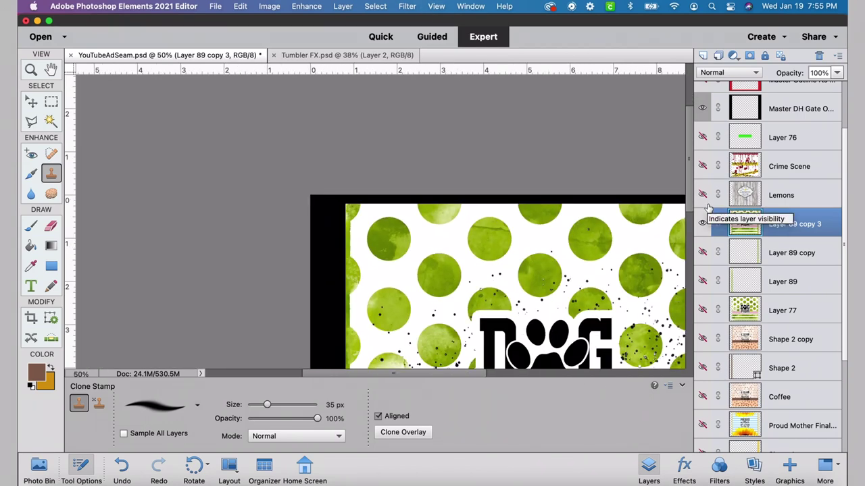
{"action": "key", "text": "super+minus"}
{"action": "left_click", "coordinate": [782, 111]}
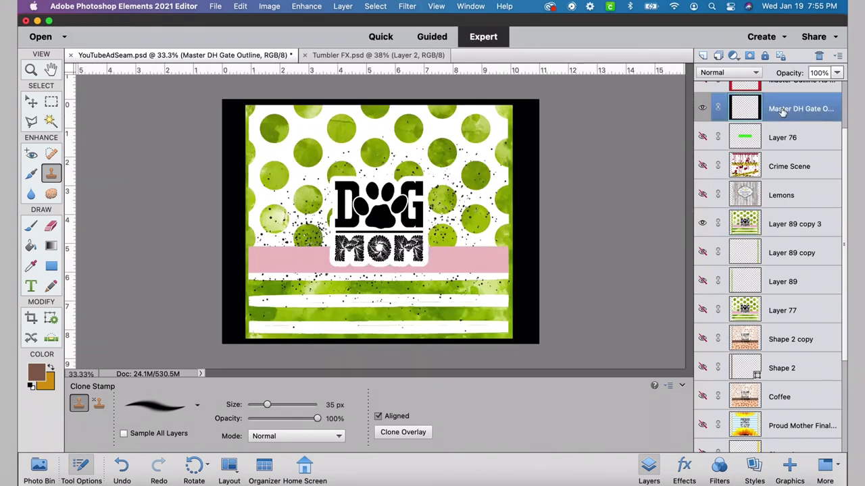
{"action": "left_click", "coordinate": [51, 121]}
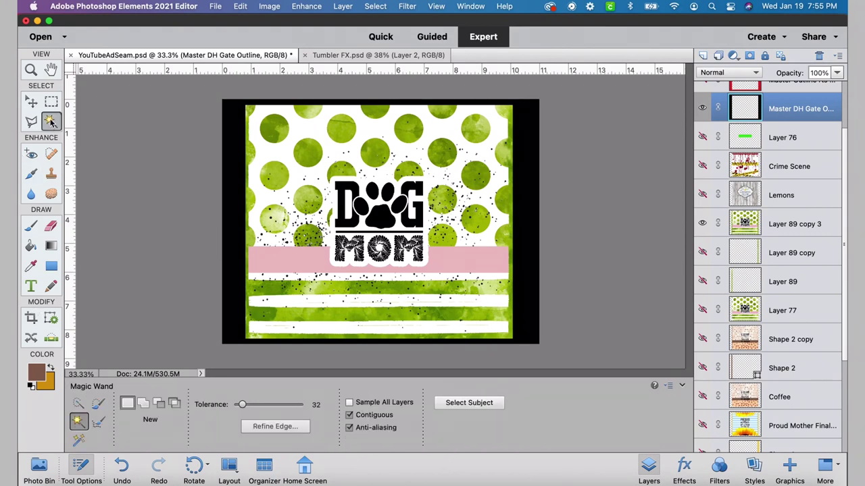
{"action": "left_click", "coordinate": [230, 155]}
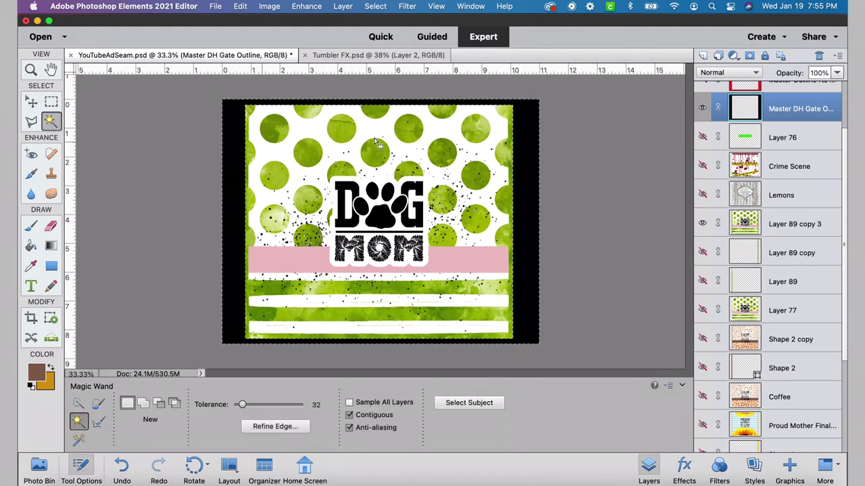
Hide the outline, delete the selected border area from Layer 89 copy 3, and clear the selection.
{"action": "left_click", "coordinate": [703, 109]}
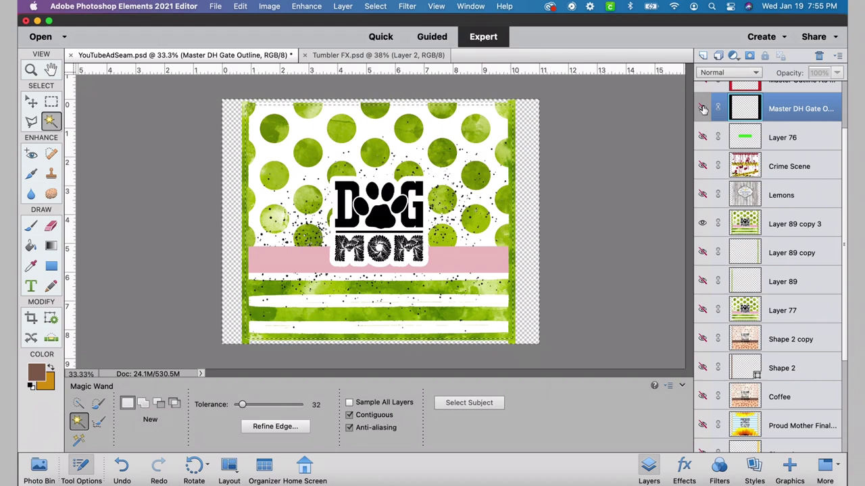
{"action": "left_click", "coordinate": [744, 223]}
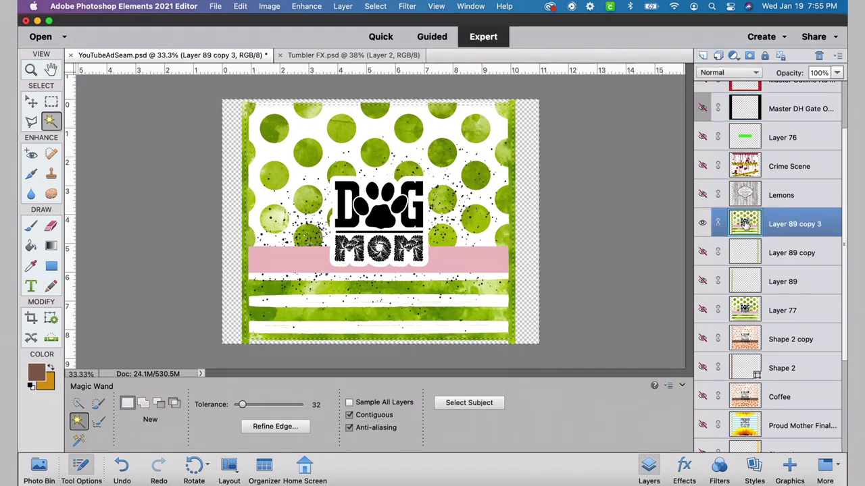
{"action": "left_click", "coordinate": [240, 6]}
{"action": "left_click", "coordinate": [249, 111]}
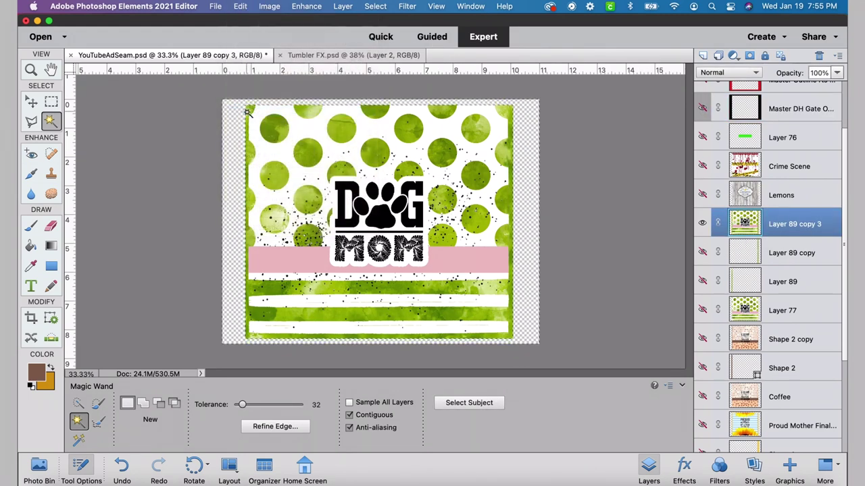
{"action": "left_click", "coordinate": [375, 6]}
{"action": "left_click", "coordinate": [379, 32]}
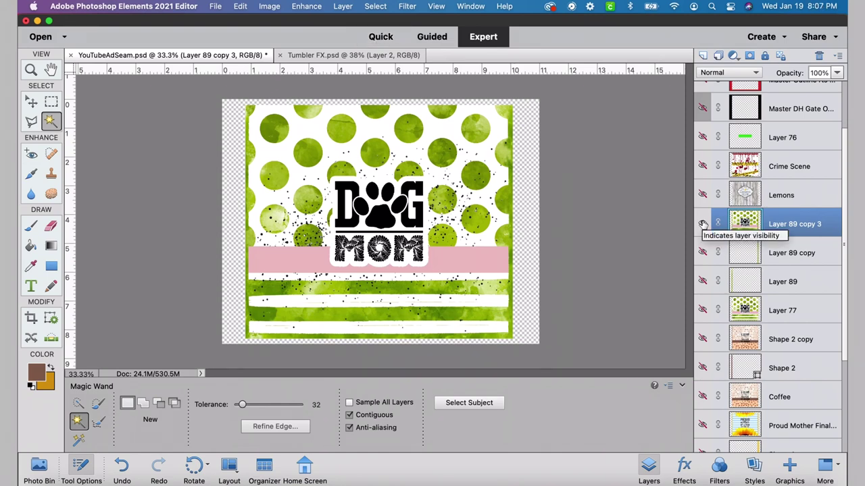
Swap the visible design from Layer 89 copy 3 to Lemons, show the Master DH Gate Outline, and set its opacity to 41%.
{"action": "left_click", "coordinate": [702, 224]}
{"action": "left_click", "coordinate": [702, 193]}
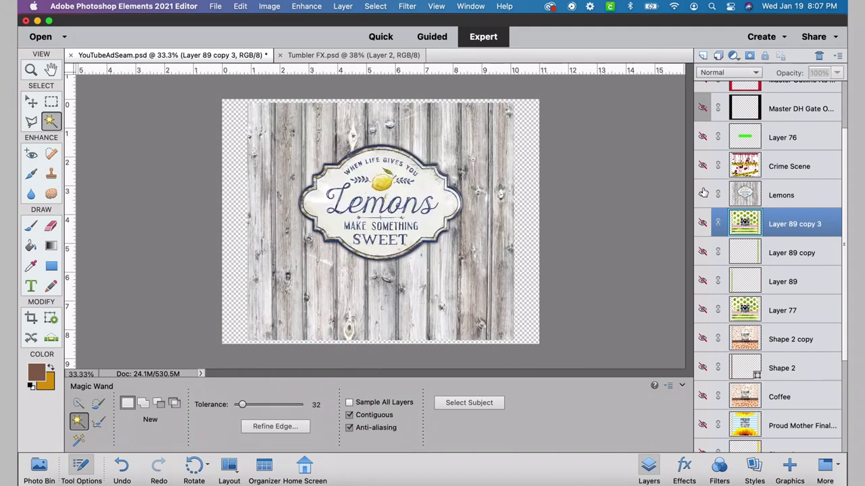
{"action": "left_click", "coordinate": [703, 107]}
{"action": "left_click", "coordinate": [761, 108]}
{"action": "left_click", "coordinate": [837, 73]}
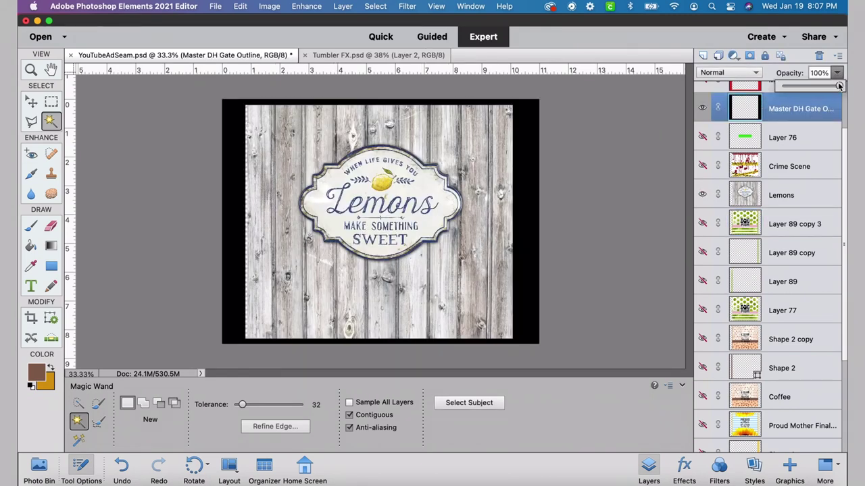
{"action": "left_click_drag", "start_coordinate": [838, 86], "coordinate": [804, 88]}
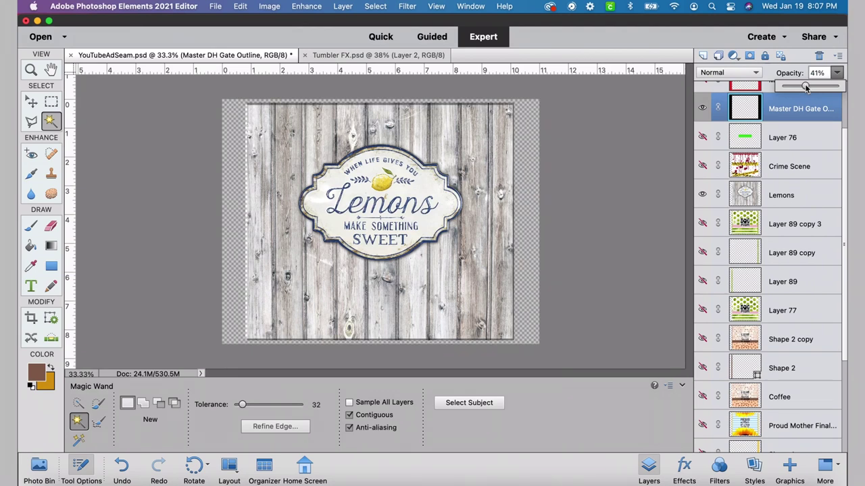
Move the Lemons design slightly down and left to line up with the outline's upper-left corner.
{"action": "key", "text": "super+equal"}
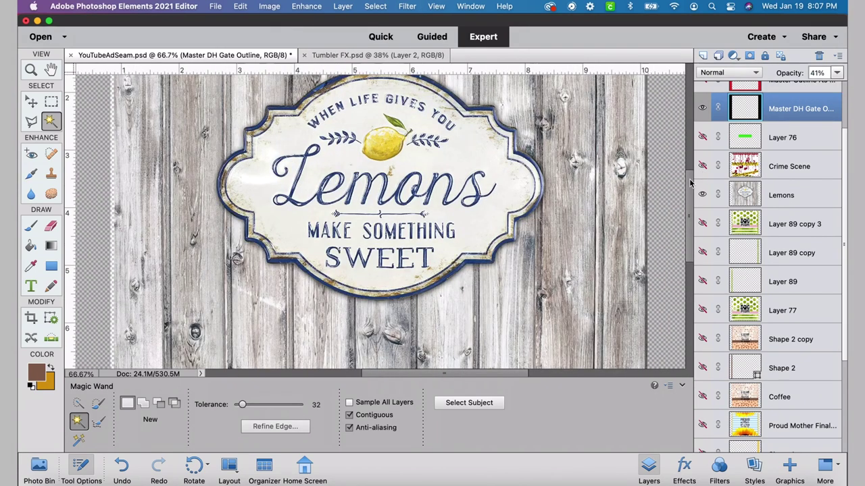
{"action": "scroll", "coordinate": [691, 182], "scroll_direction": "up", "scroll_amount": 5}
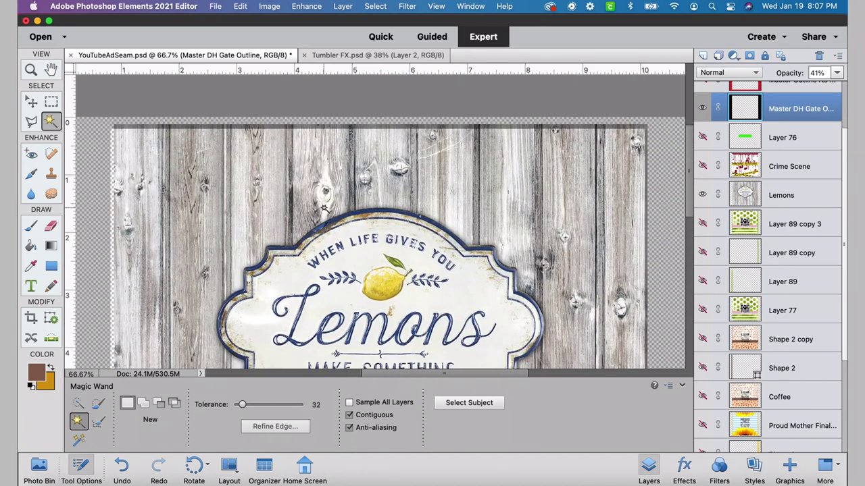
{"action": "key", "text": "v"}
{"action": "left_click", "coordinate": [200, 183]}
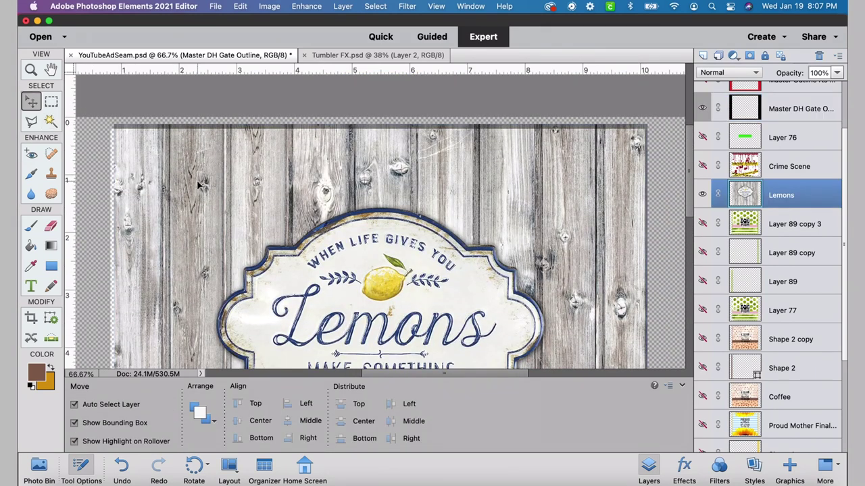
{"action": "left_click_drag", "start_coordinate": [196, 185], "coordinate": [194, 189]}
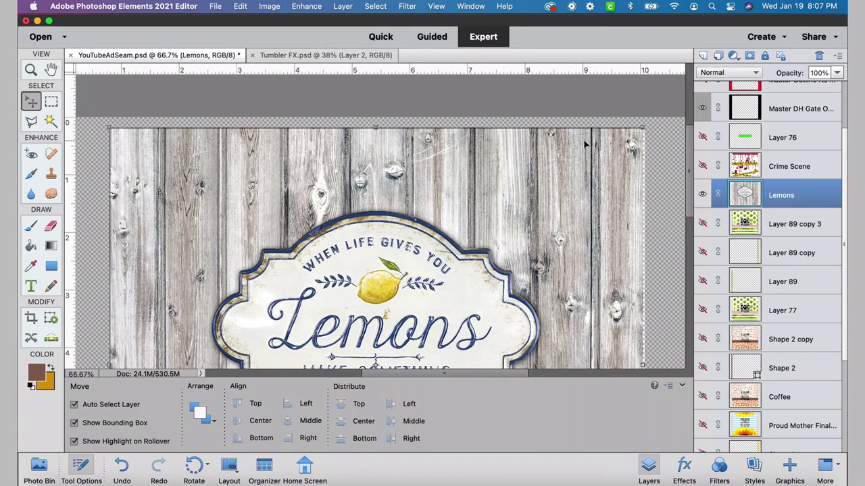
Scale the Lemons design proportionally to 100.47% so its upper-right corner reaches the outline's right edge, and apply the transform.
{"action": "mouse_move", "coordinate": [688, 148]}
{"action": "left_mouse_down"}
{"action": "mouse_move", "coordinate": [690, 190]}
{"action": "mouse_move", "coordinate": [690, 150]}
{"action": "left_mouse_up"}
{"action": "key", "text": "super+equal"}
{"action": "key", "text": "super+equal"}
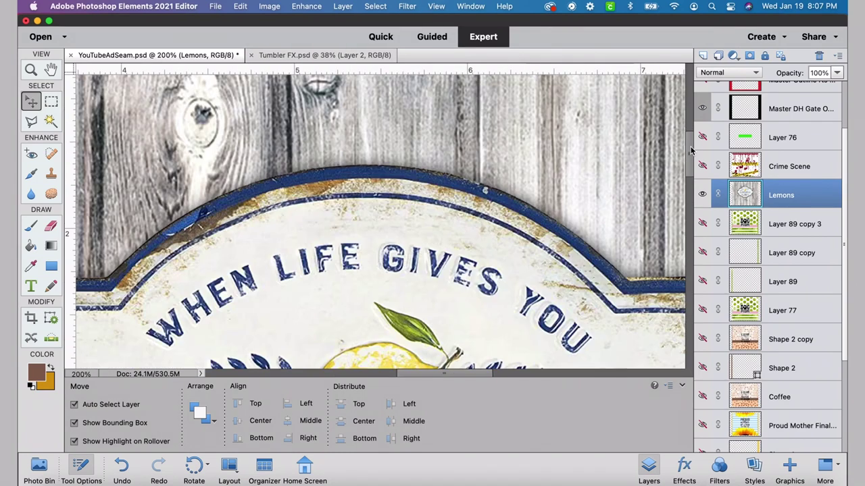
{"action": "left_click_drag", "start_coordinate": [447, 374], "coordinate": [559, 374]}
{"action": "left_click_drag", "start_coordinate": [687, 177], "coordinate": [675, 110]}
{"action": "left_click", "coordinate": [462, 216]}
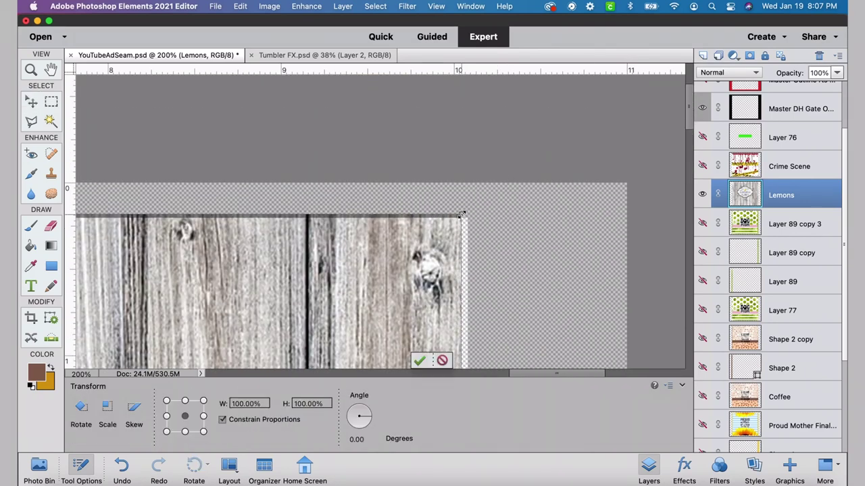
{"action": "left_click_drag", "start_coordinate": [461, 215], "coordinate": [468, 208]}
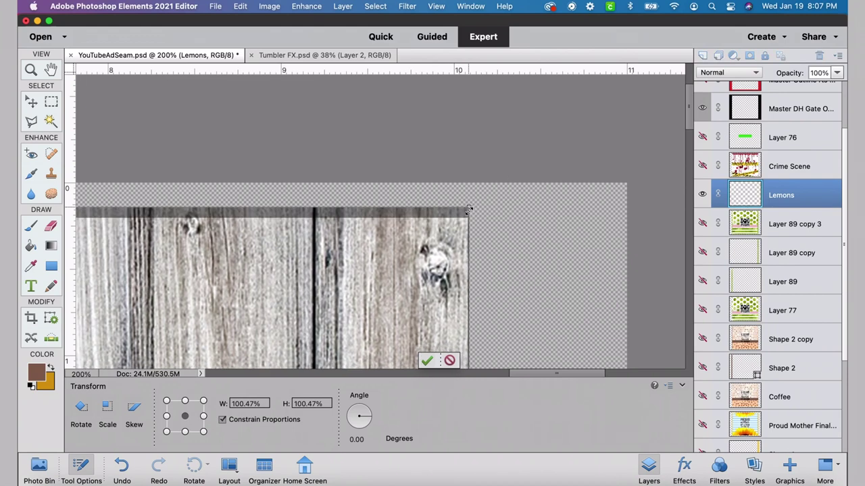
{"action": "left_click", "coordinate": [420, 360]}
Bring the whole Lemons design into view and set the Master DH Gate Outline's opacity back to 100%.
{"action": "left_click_drag", "start_coordinate": [690, 123], "coordinate": [693, 341]}
{"action": "key", "text": "super+minus"}
{"action": "key", "text": "super+minus"}
{"action": "key", "text": "super+minus"}
{"action": "key", "text": "super+minus"}
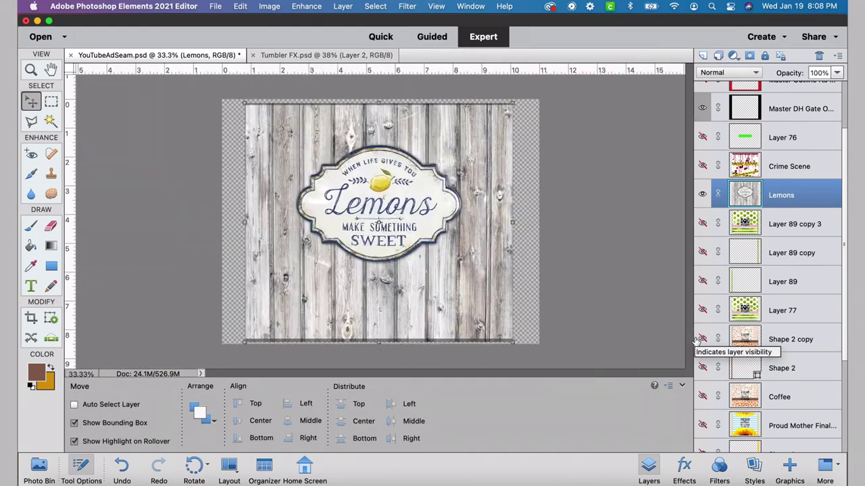
{"action": "left_click", "coordinate": [800, 108]}
{"action": "left_click", "coordinate": [837, 72]}
{"action": "left_click_drag", "start_coordinate": [806, 86], "coordinate": [839, 86]}
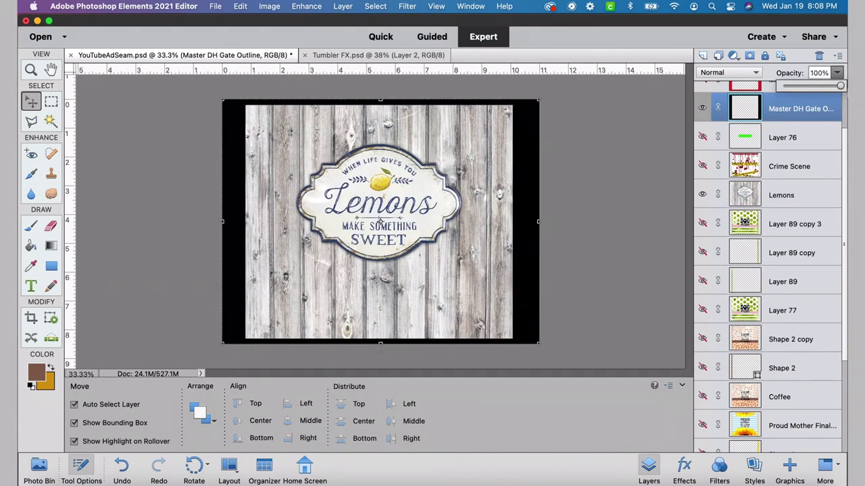
Outline the leftmost wood plank with the Polygonal Lasso, following the dark gap beside it and closing the selection in the black border.
{"action": "key", "text": "super+plus"}
{"action": "key", "text": "super+plus"}
{"action": "key", "text": "super+plus"}
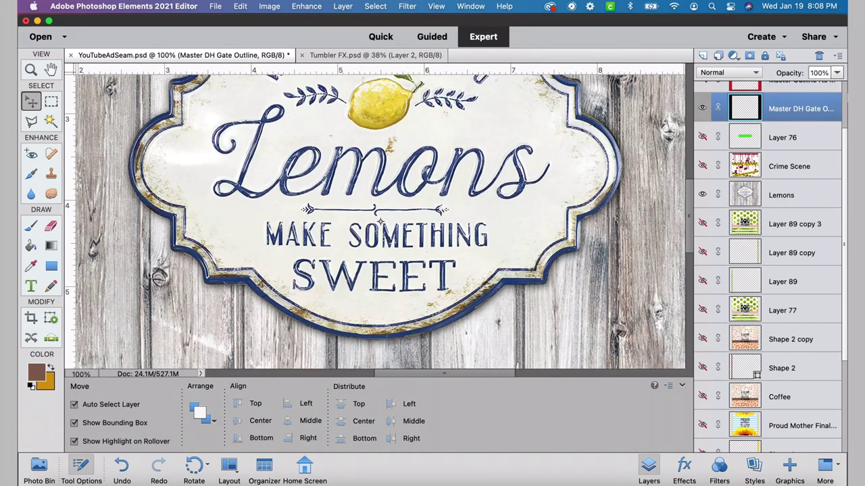
{"action": "scroll", "coordinate": [689, 197], "scroll_direction": "up", "scroll_amount": 10}
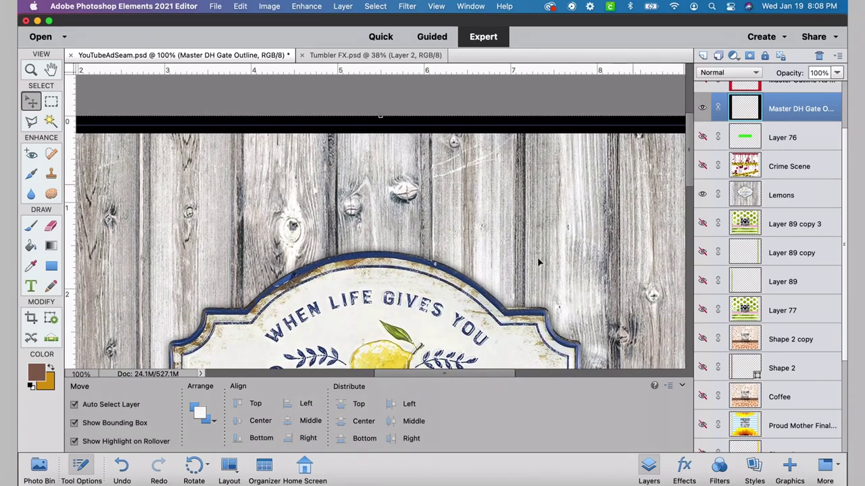
{"action": "left_click_drag", "start_coordinate": [431, 373], "coordinate": [368, 374]}
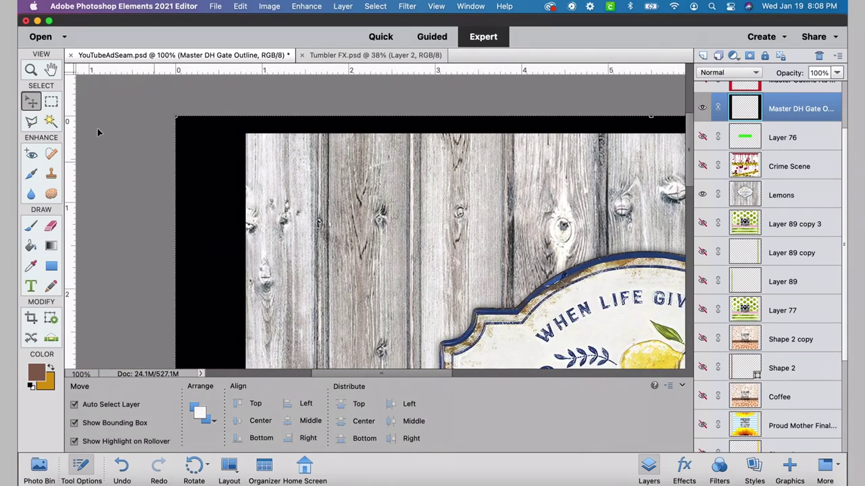
{"action": "left_click", "coordinate": [31, 121]}
{"action": "left_click", "coordinate": [227, 124]}
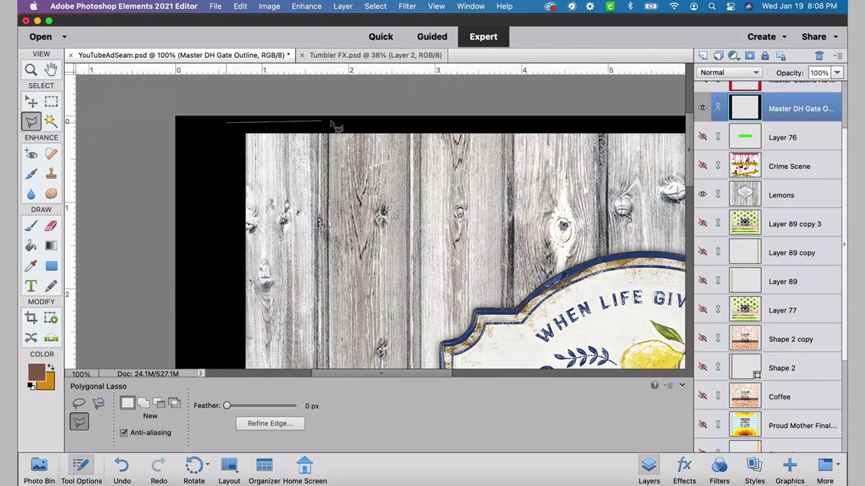
{"action": "scroll", "coordinate": [336, 130], "scroll_direction": "up", "scroll_amount": 1}
{"action": "left_click", "coordinate": [330, 125]}
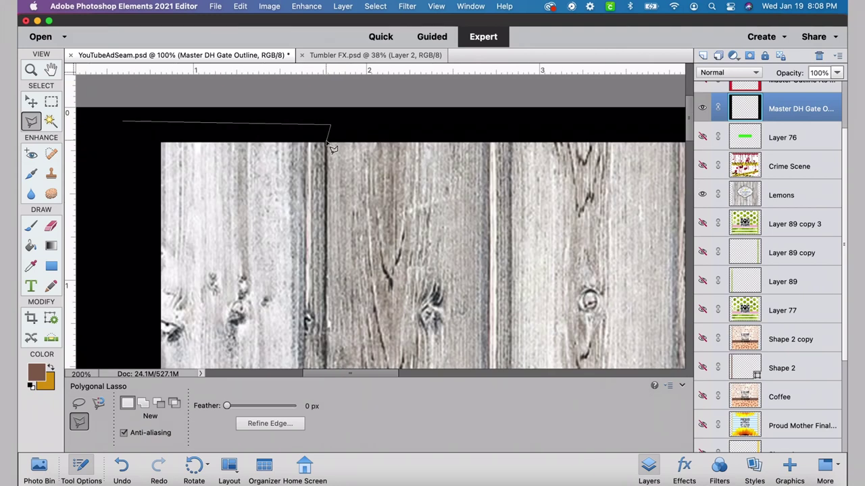
{"action": "left_click", "coordinate": [327, 143]}
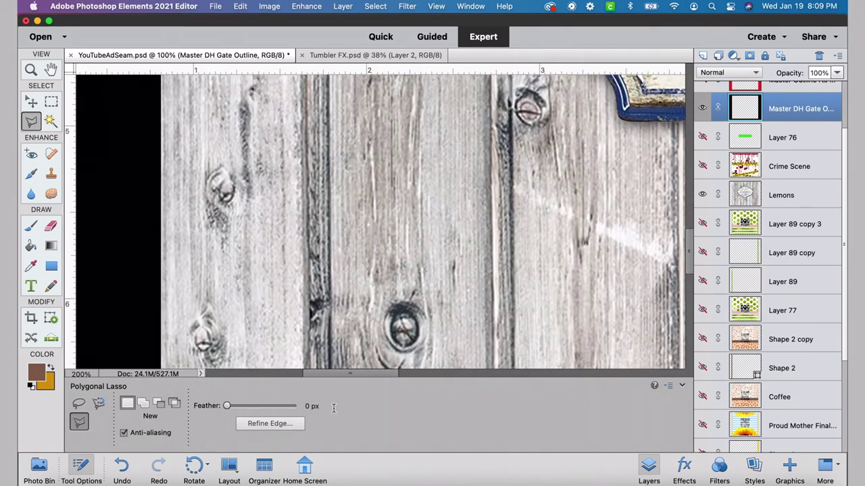
{"action": "scroll", "coordinate": [332, 267], "scroll_direction": "down", "scroll_amount": 5}
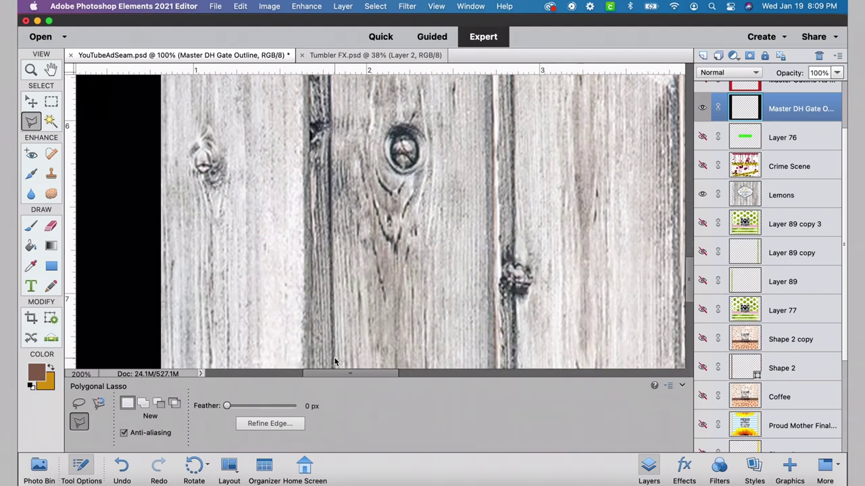
{"action": "scroll", "coordinate": [334, 315], "scroll_direction": "down", "scroll_amount": 4}
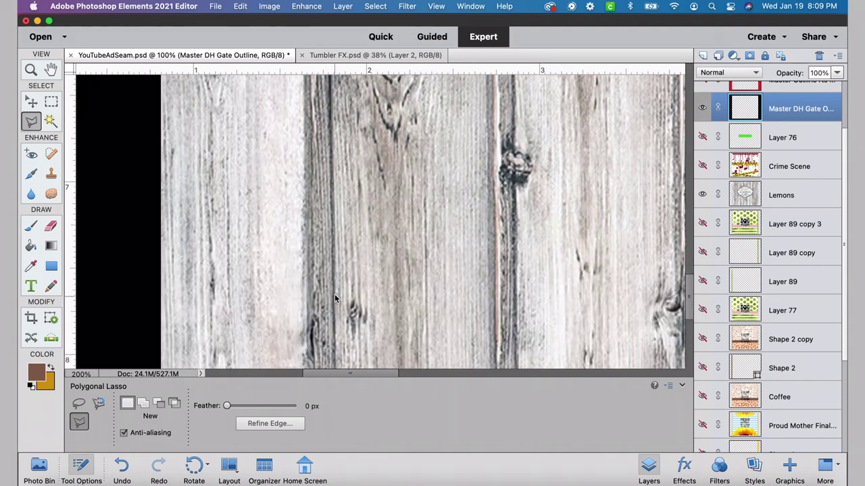
{"action": "scroll", "coordinate": [335, 369], "scroll_direction": "down", "scroll_amount": 3}
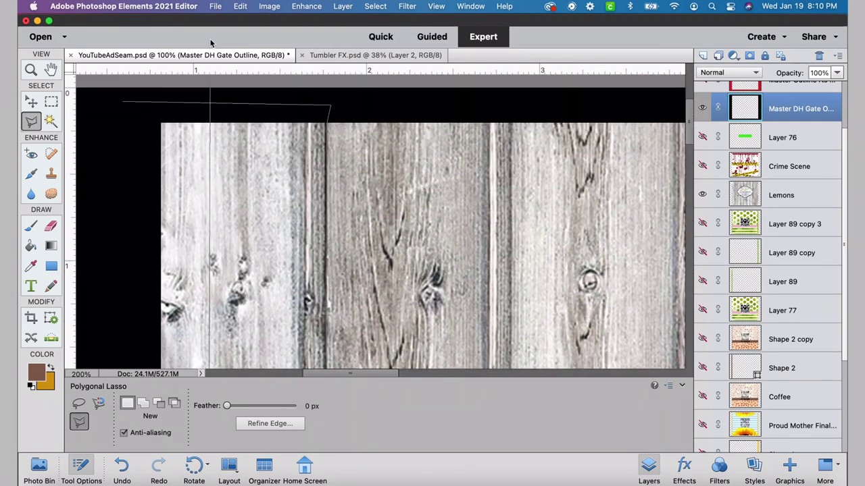
{"action": "left_click", "coordinate": [131, 128]}
Copy the selected plank from the Lemons design and paste it as a new layer.
{"action": "left_click", "coordinate": [241, 6]}
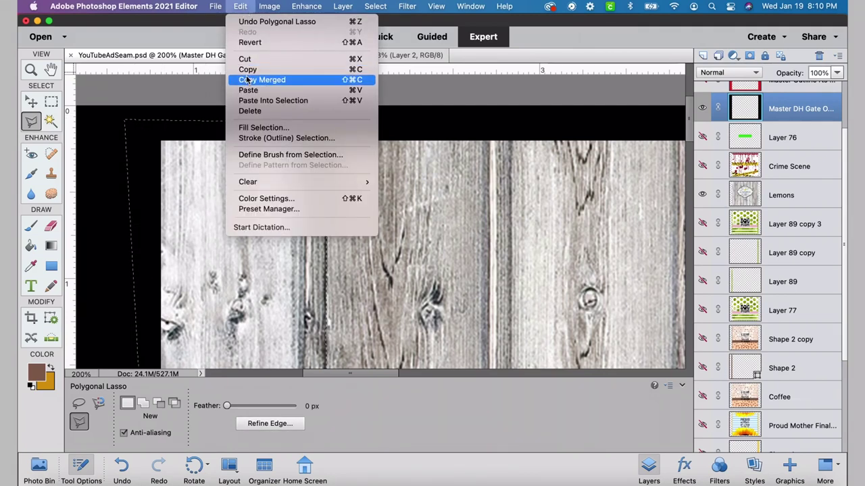
{"action": "left_click", "coordinate": [248, 69]}
{"action": "left_click", "coordinate": [239, 6]}
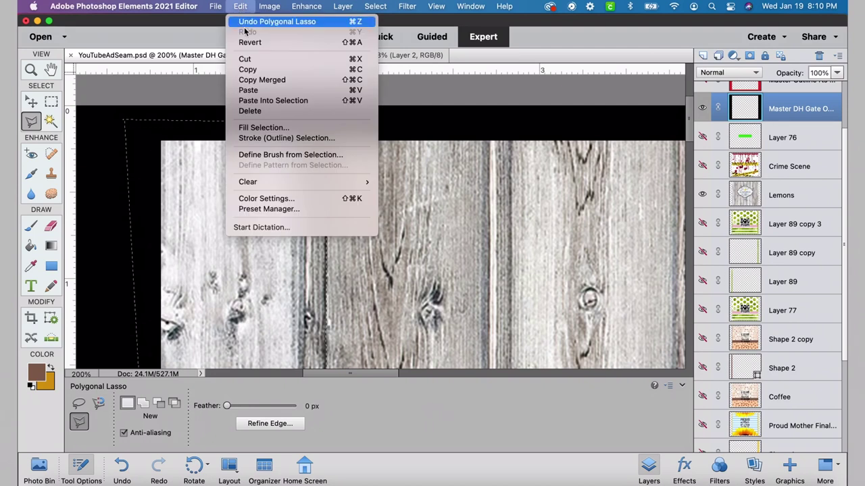
{"action": "left_click", "coordinate": [248, 90]}
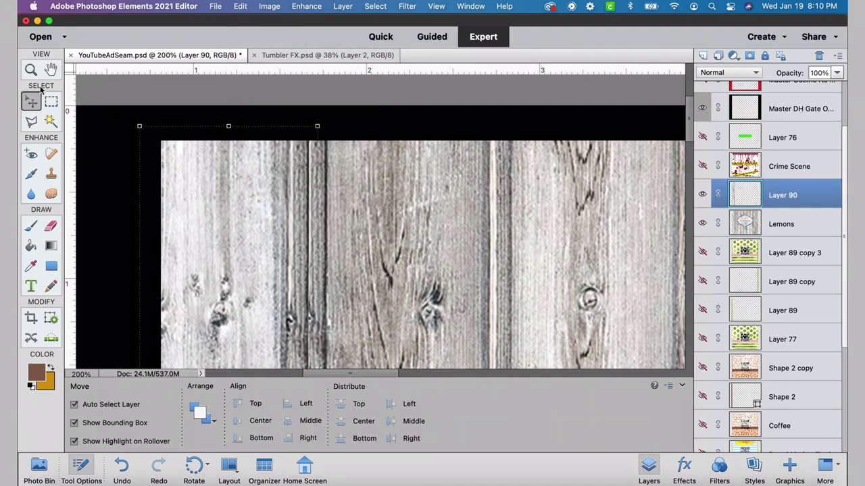
Move the pasted plank to the Lemons design's left edge so its dark gap lines the border from top to bottom.
{"action": "left_click_drag", "start_coordinate": [248, 195], "coordinate": [127, 196]}
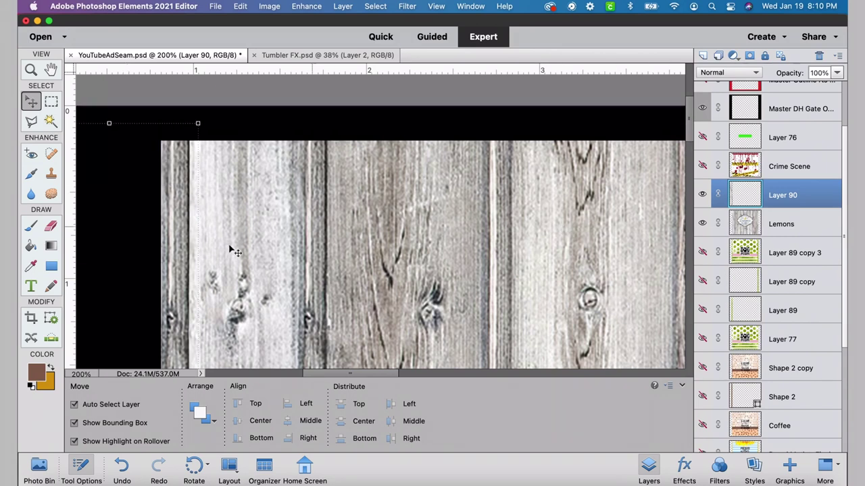
{"action": "left_click_drag", "start_coordinate": [177, 232], "coordinate": [162, 233]}
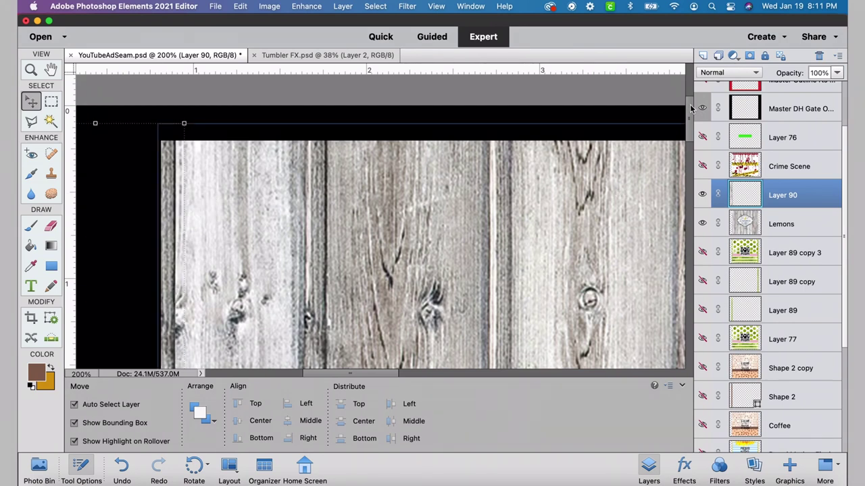
{"action": "left_click_drag", "start_coordinate": [690, 108], "coordinate": [686, 296]}
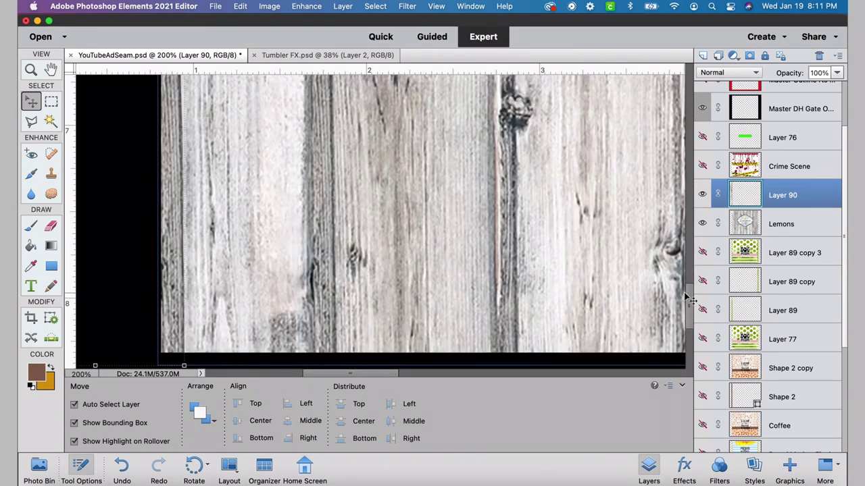
{"action": "left_click_drag", "start_coordinate": [183, 332], "coordinate": [176, 332]}
{"action": "left_click_drag", "start_coordinate": [689, 303], "coordinate": [678, 113]}
{"action": "key", "text": "super+minus"}
{"action": "key", "text": "super+minus"}
{"action": "key", "text": "super+minus"}
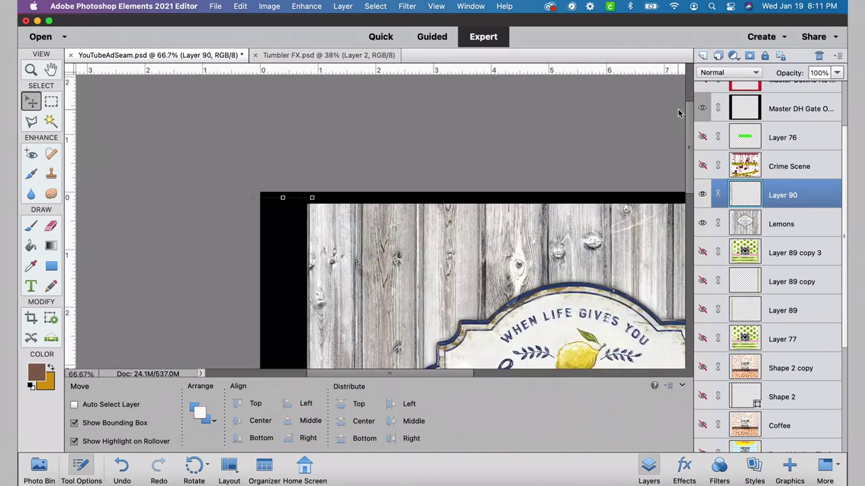
{"action": "left_click_drag", "start_coordinate": [690, 174], "coordinate": [690, 204]}
{"action": "key", "text": "super+minus"}
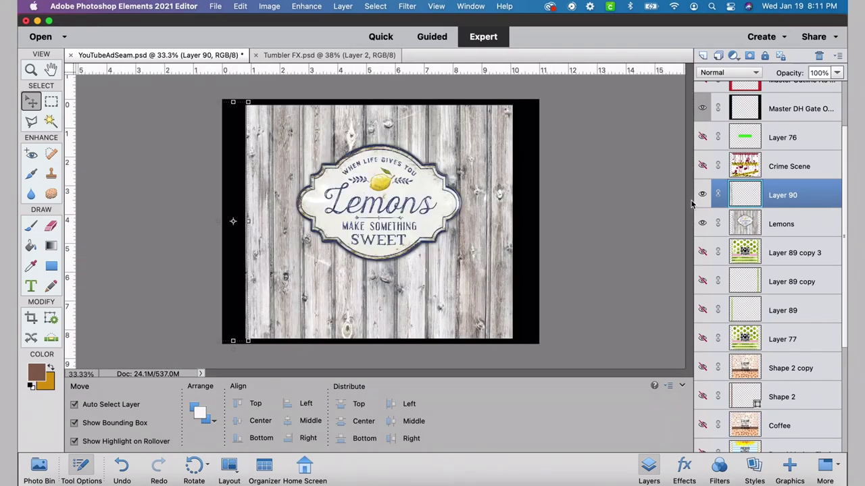
Duplicate the plank layer under the default name and rotate the copy 180°.
{"action": "left_click", "coordinate": [293, 8]}
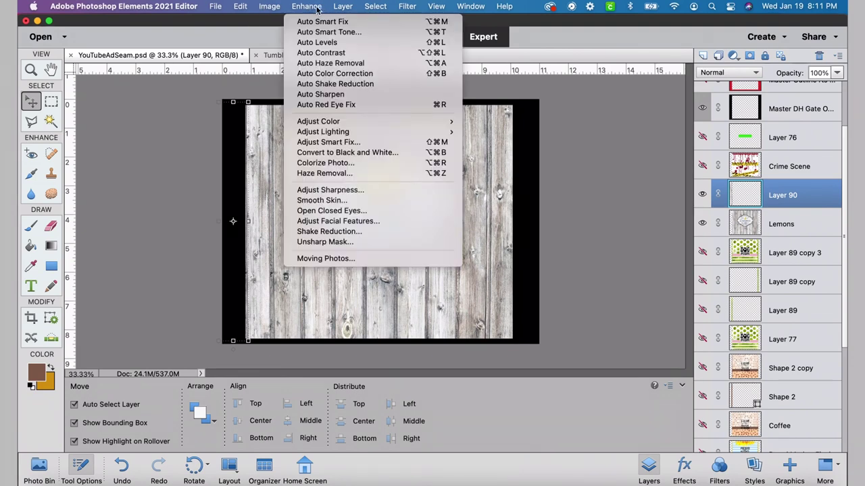
{"action": "left_click", "coordinate": [476, 175]}
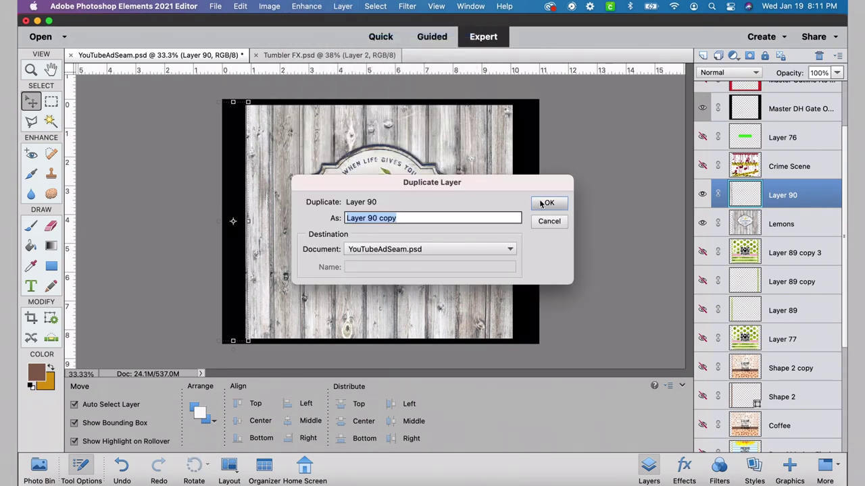
{"action": "key", "text": "Return"}
{"action": "left_click", "coordinate": [240, 10]}
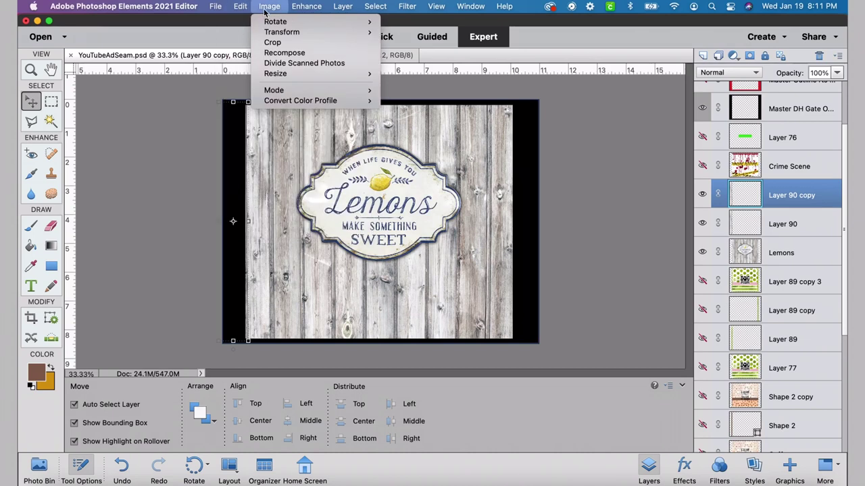
{"action": "mouse_move", "coordinate": [284, 22]}
{"action": "left_click", "coordinate": [423, 122]}
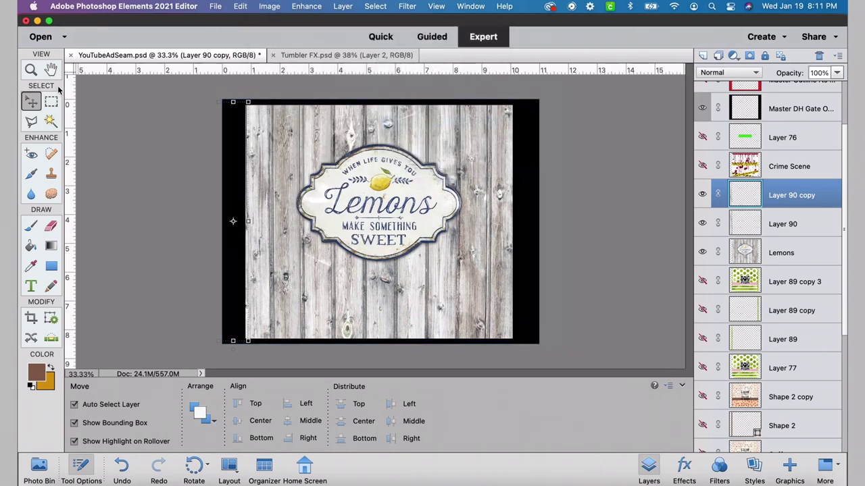
Move the rotated plank copy across to the Lemons design's right edge, overlapping the black border.
{"action": "left_click_drag", "start_coordinate": [235, 215], "coordinate": [514, 215]}
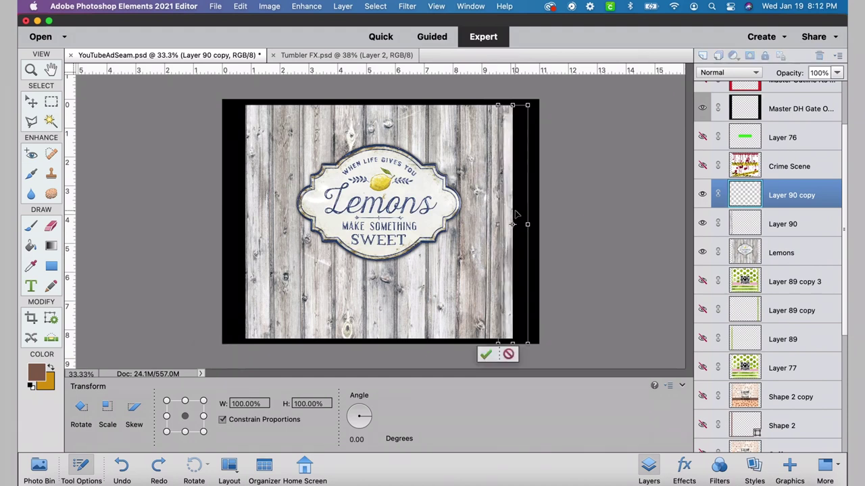
{"action": "key", "text": "super+equal"}
{"action": "key", "text": "super+equal"}
{"action": "key", "text": "super+equal"}
{"action": "left_click_drag", "start_coordinate": [445, 377], "coordinate": [514, 377]}
{"action": "left_click_drag", "start_coordinate": [691, 197], "coordinate": [687, 130]}
{"action": "left_click_drag", "start_coordinate": [494, 211], "coordinate": [514, 215]}
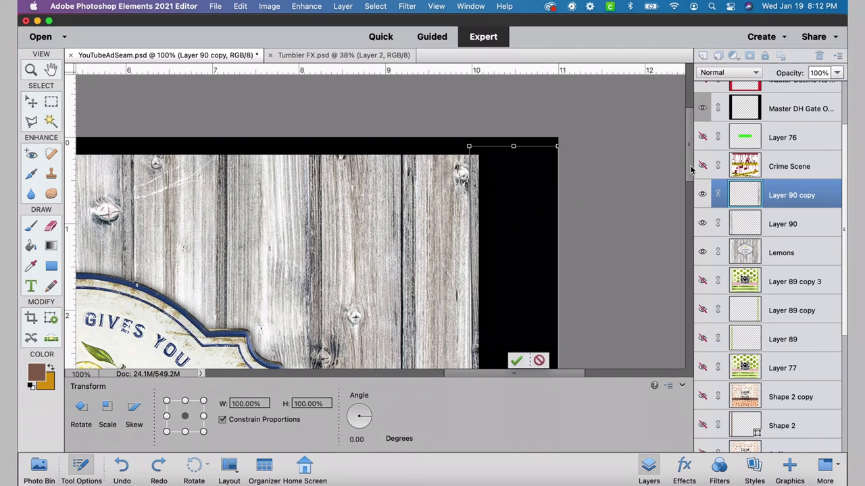
Fine-tune the plank copy's position along the design's right edge from top to bottom, and apply the transform.
{"action": "left_click_drag", "start_coordinate": [690, 169], "coordinate": [674, 303]}
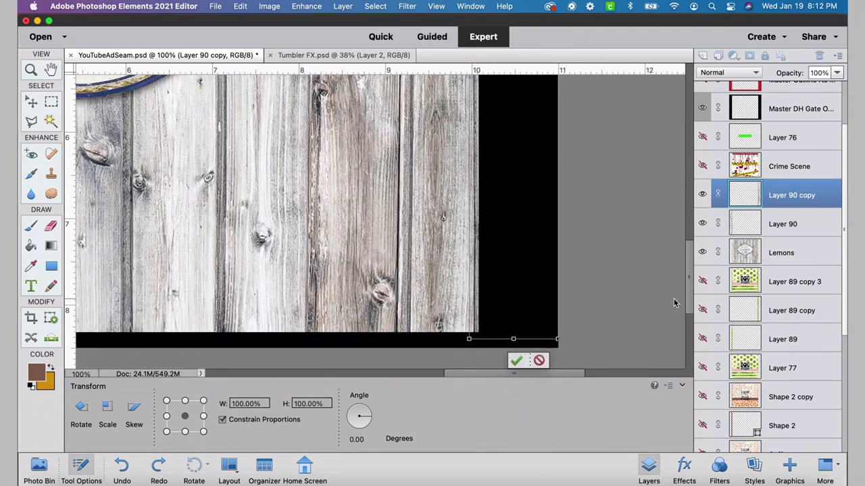
{"action": "left_click_drag", "start_coordinate": [477, 323], "coordinate": [478, 322]}
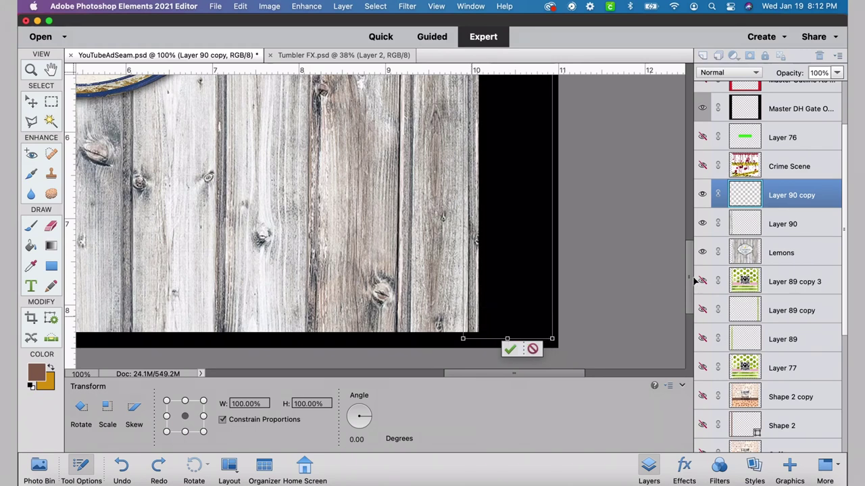
{"action": "scroll", "coordinate": [690, 223], "scroll_direction": "up", "scroll_amount": 10}
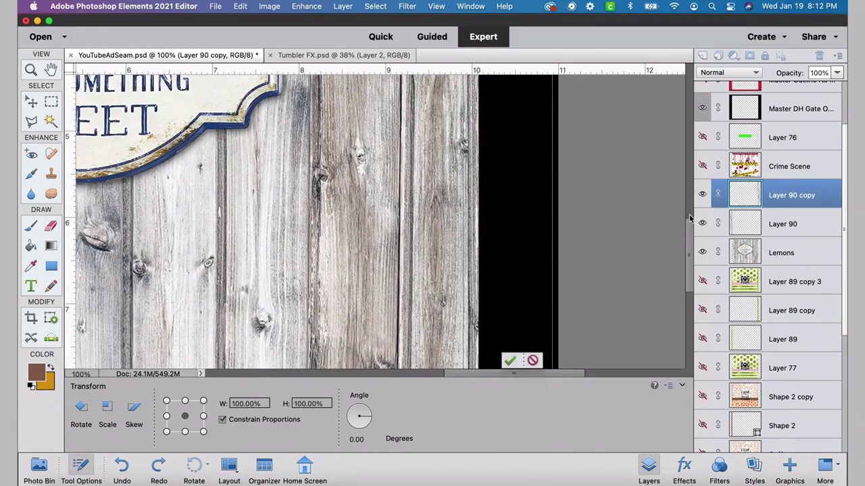
{"action": "scroll", "coordinate": [686, 142], "scroll_direction": "up", "scroll_amount": 5}
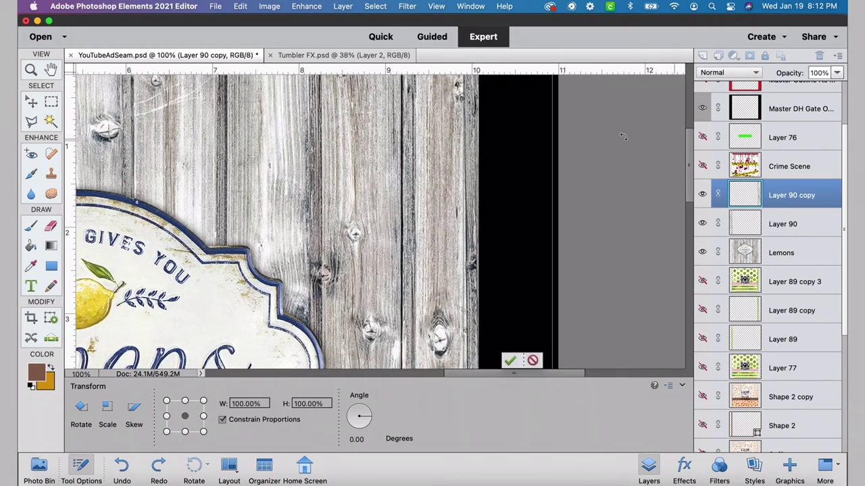
{"action": "left_click_drag", "start_coordinate": [689, 169], "coordinate": [685, 304]}
{"action": "left_click_drag", "start_coordinate": [475, 250], "coordinate": [476, 250]}
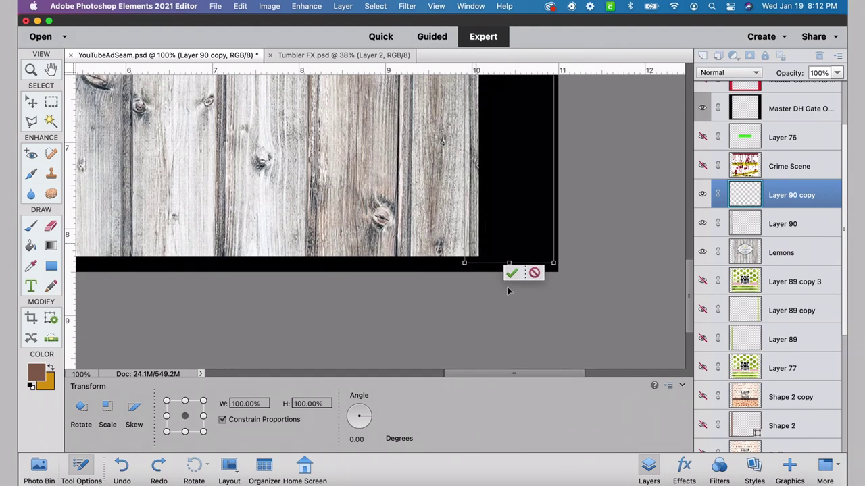
{"action": "left_click", "coordinate": [511, 273]}
{"action": "key", "text": "super+minus"}
{"action": "key", "text": "super+minus"}
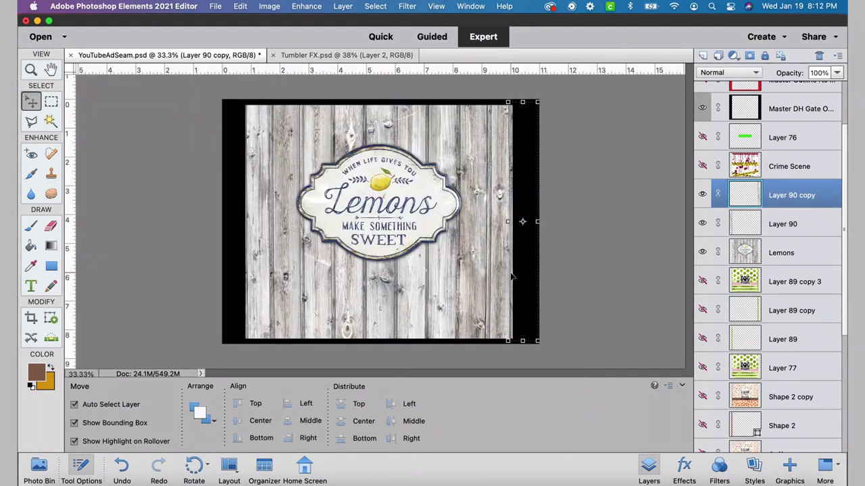
Duplicate the Lemons layer together with both plank layers and merge the duplicates into one layer.
{"action": "left_click", "coordinate": [780, 253], "text": "shift"}
{"action": "left_click", "coordinate": [343, 6]}
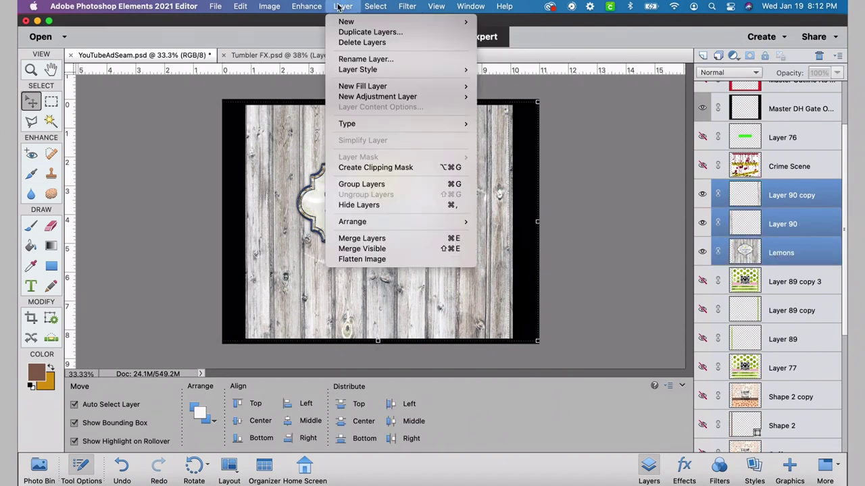
{"action": "left_click", "coordinate": [351, 30]}
{"action": "left_click", "coordinate": [549, 203]}
{"action": "left_click", "coordinate": [343, 6]}
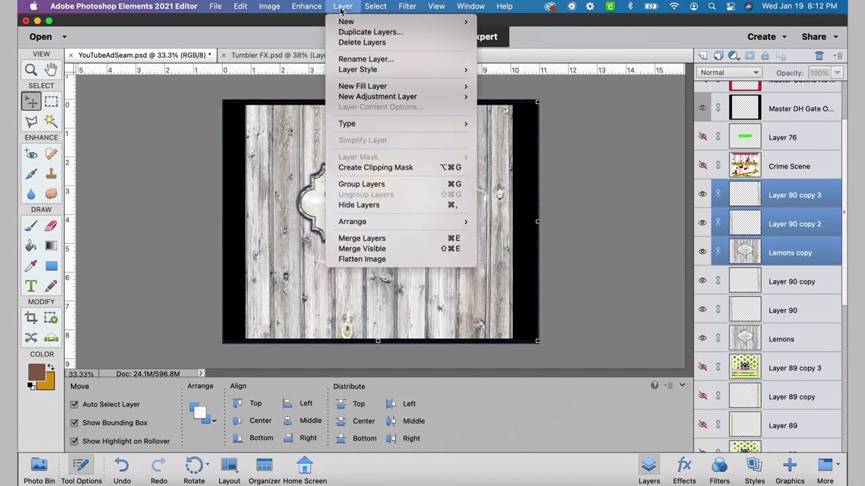
{"action": "left_click", "coordinate": [361, 239]}
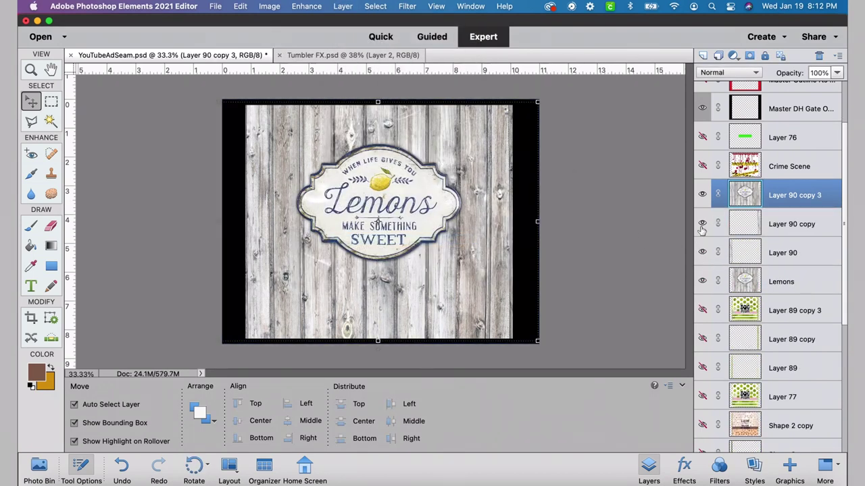
Preview the merged Lemons design without the outline, and select the Master DH Gate Outline's black border with the Magic Wand.
{"action": "left_click", "coordinate": [702, 107]}
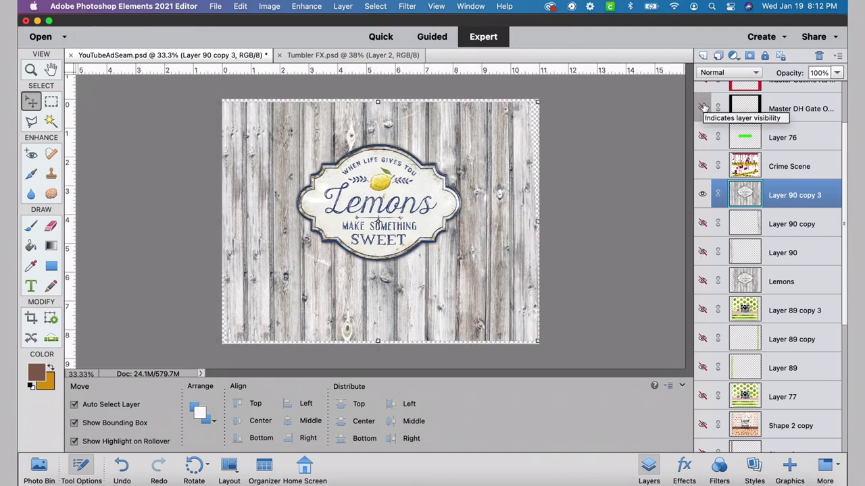
{"action": "left_click", "coordinate": [702, 108]}
{"action": "left_click", "coordinate": [801, 108]}
{"action": "left_click", "coordinate": [51, 121]}
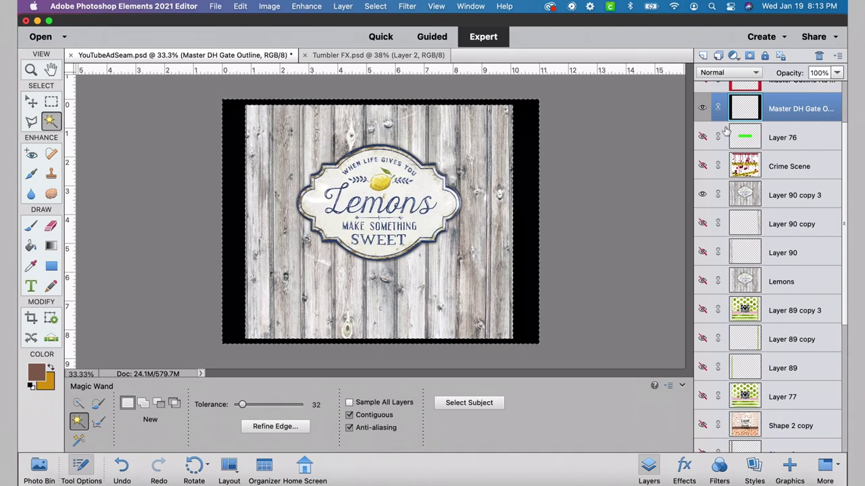
With the outline hidden, delete the selected border area from the merged Lemons layer and clear the selection.
{"action": "left_click", "coordinate": [702, 107]}
{"action": "left_click", "coordinate": [778, 196]}
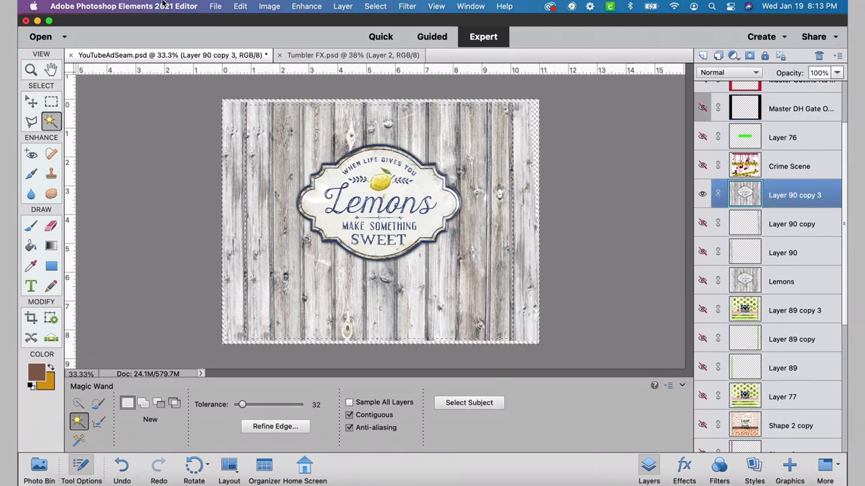
{"action": "left_click", "coordinate": [243, 7]}
{"action": "mouse_move", "coordinate": [221, 8]}
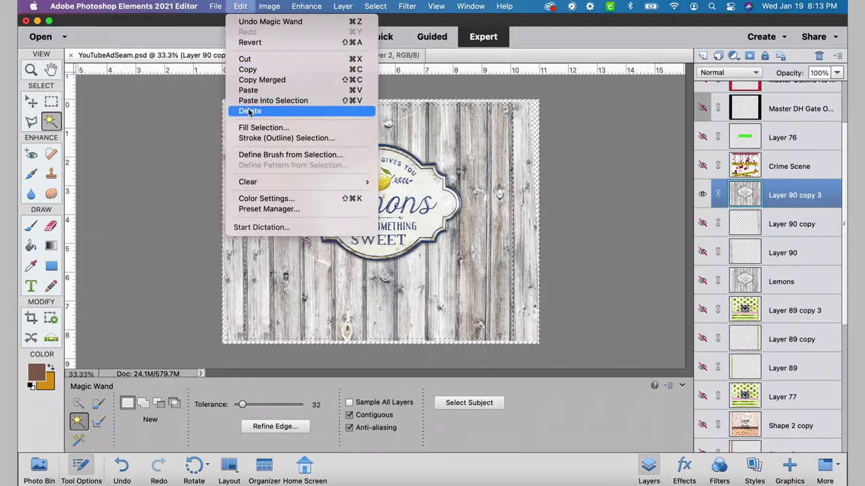
{"action": "left_click", "coordinate": [248, 109]}
{"action": "left_click", "coordinate": [344, 7]}
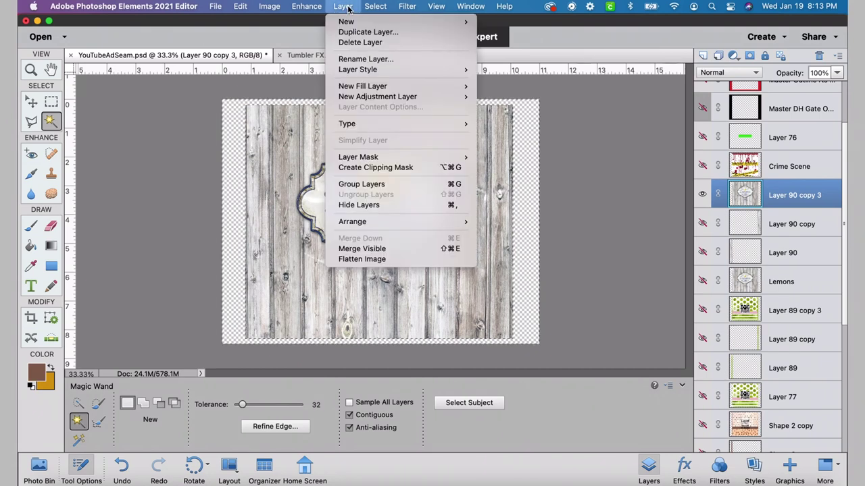
{"action": "mouse_move", "coordinate": [375, 7]}
{"action": "left_click", "coordinate": [374, 32]}
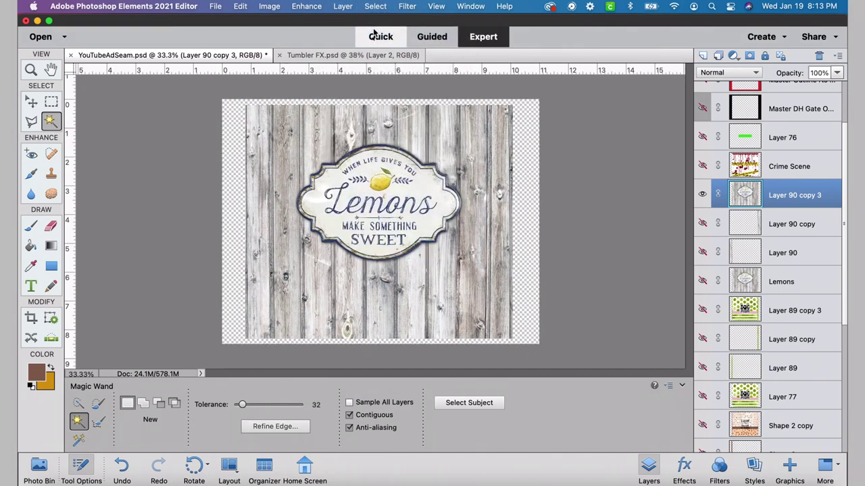
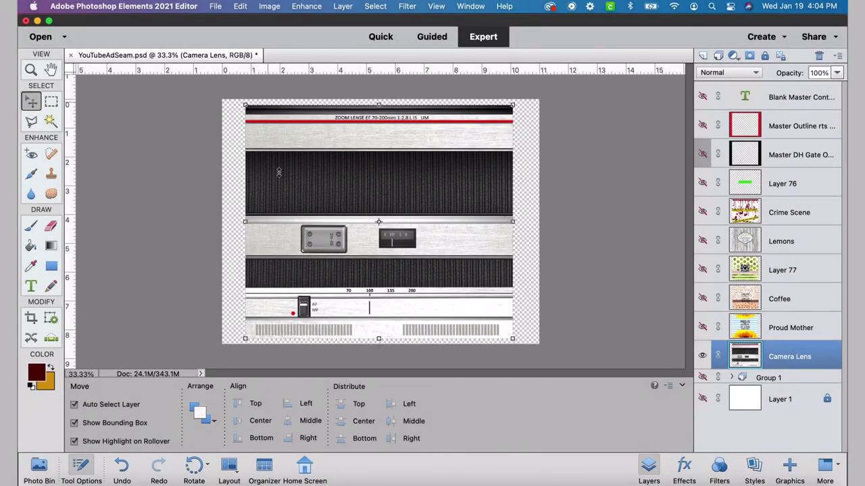
Select a full-height strip about 1.81 in wide by 8.43 in high along the Camera Lens design's left edge.
{"action": "left_click", "coordinate": [56, 106]}
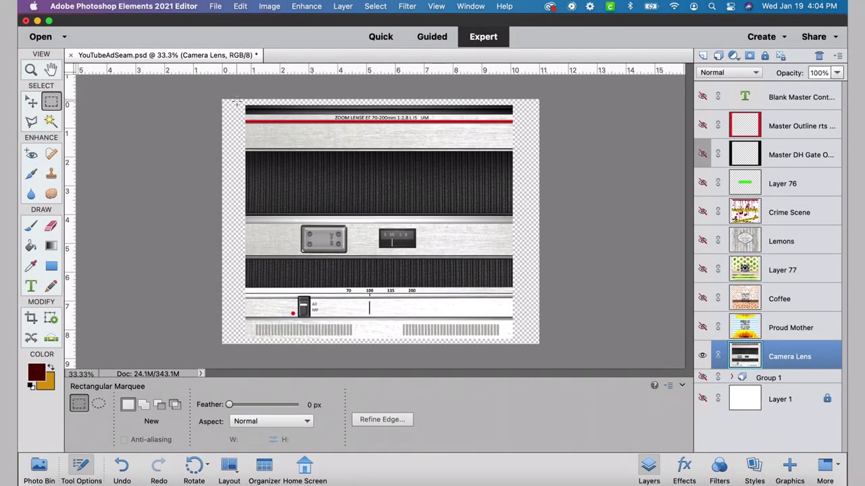
{"action": "left_click_drag", "start_coordinate": [236, 101], "coordinate": [273, 312]}
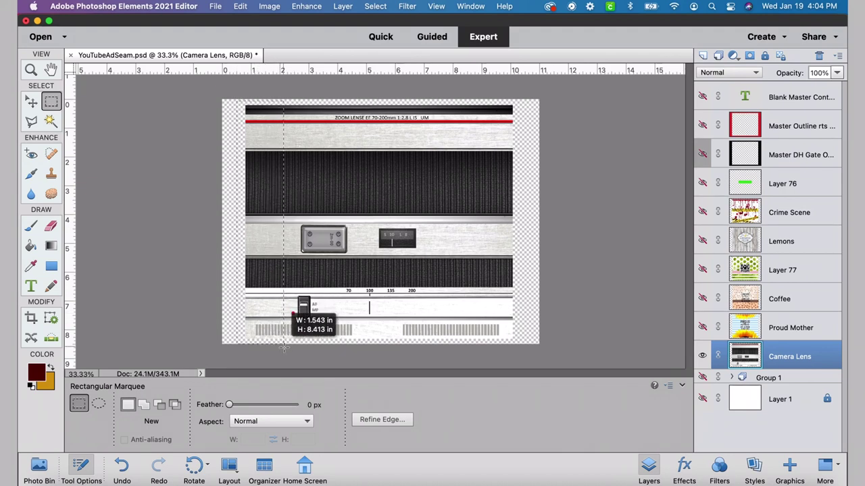
{"action": "left_click_drag", "start_coordinate": [285, 351], "coordinate": [288, 354]}
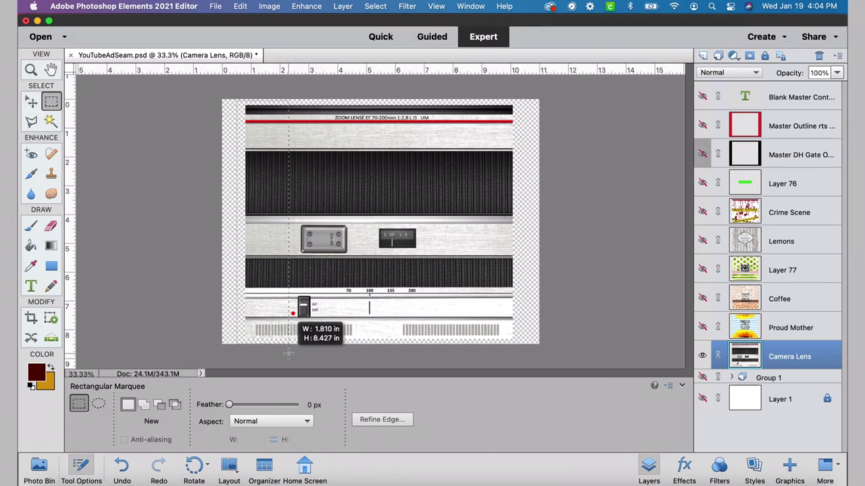
{"action": "left_click_drag", "start_coordinate": [289, 352], "coordinate": [289, 353]}
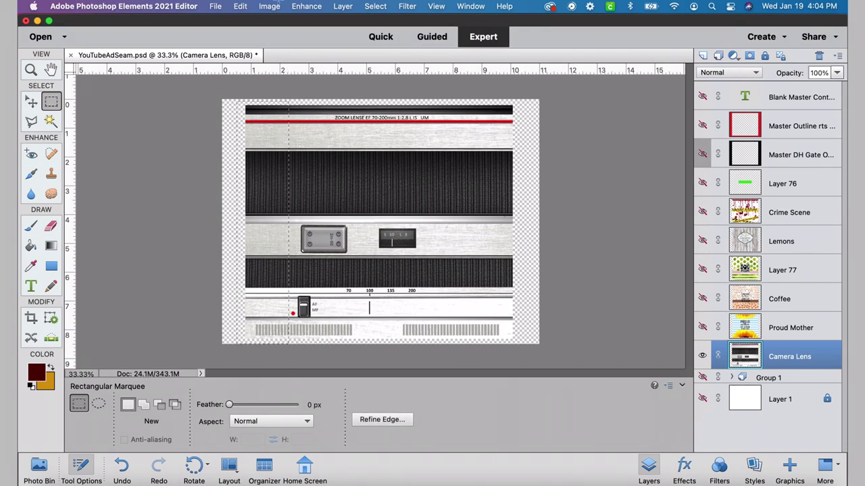
Copy the selected strip of the Camera Lens design and paste it as a new layer.
{"action": "left_click", "coordinate": [238, 6]}
{"action": "left_click", "coordinate": [247, 72]}
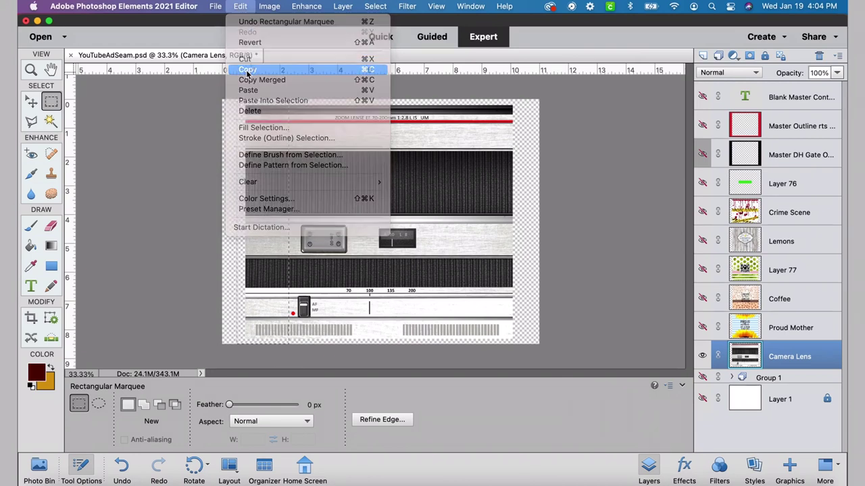
{"action": "left_click", "coordinate": [240, 7]}
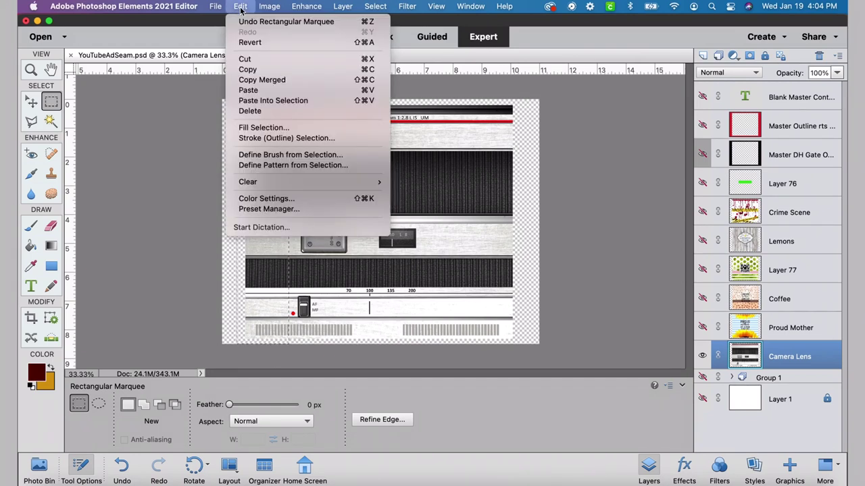
{"action": "left_click", "coordinate": [359, 86]}
Flip the pasted Camera Lens strip layer horizontally.
{"action": "left_click", "coordinate": [269, 6]}
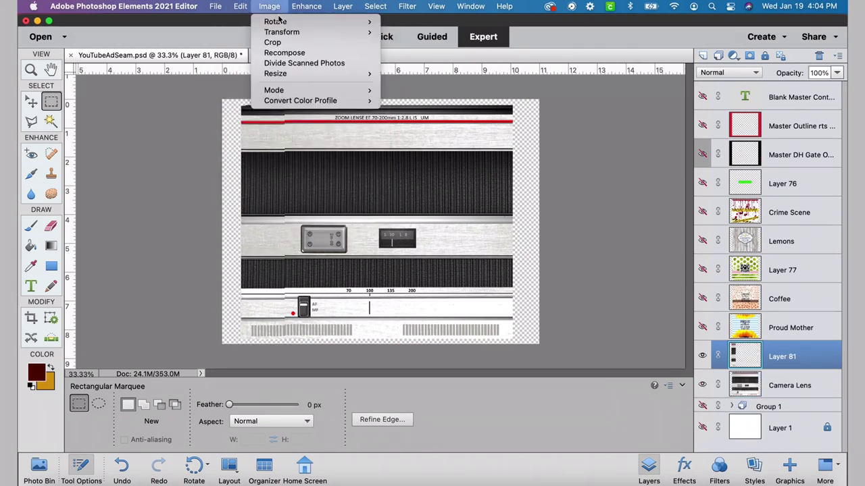
{"action": "mouse_move", "coordinate": [278, 21]}
{"action": "left_click", "coordinate": [412, 131]}
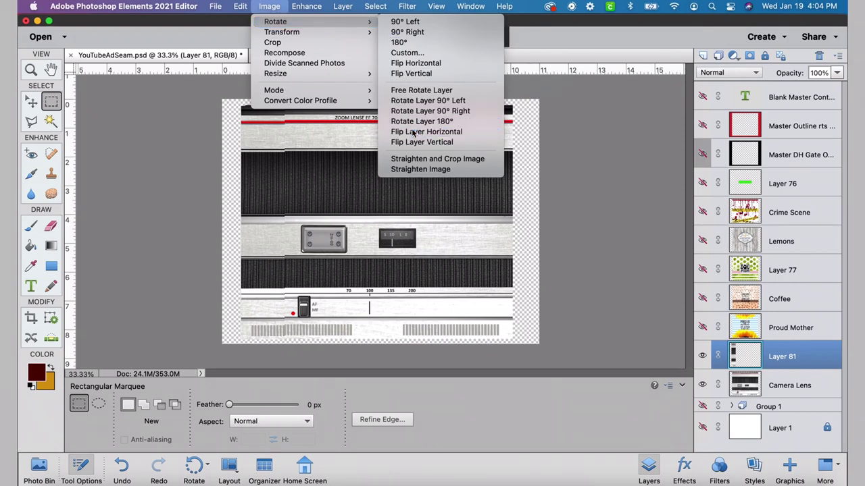
Move the flipped strip to the Camera Lens design's right edge and line up its horizontal bands with the design.
{"action": "left_click", "coordinate": [30, 100]}
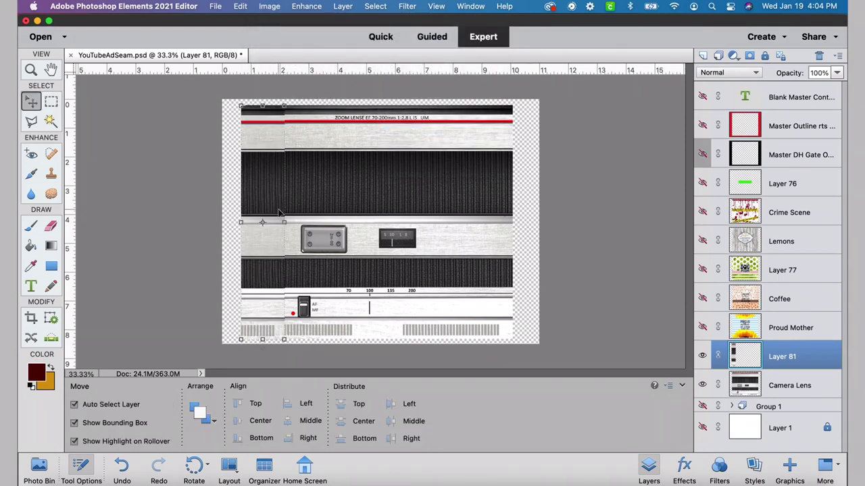
{"action": "left_click_drag", "start_coordinate": [263, 207], "coordinate": [502, 216]}
{"action": "key", "text": "super+equal"}
{"action": "key", "text": "super+equal"}
{"action": "key", "text": "super+equal"}
{"action": "key", "text": "super+equal"}
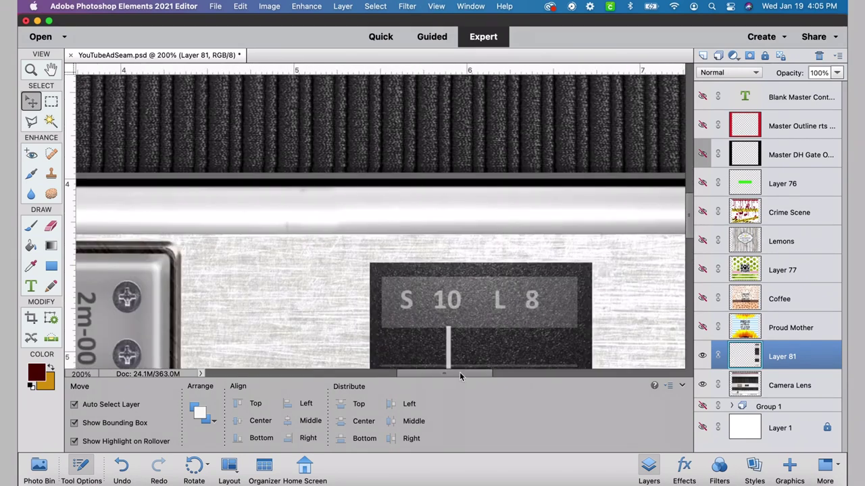
{"action": "left_click_drag", "start_coordinate": [450, 375], "coordinate": [546, 375]}
{"action": "left_click_drag", "start_coordinate": [687, 214], "coordinate": [687, 114]}
{"action": "left_click_drag", "start_coordinate": [498, 200], "coordinate": [436, 168]}
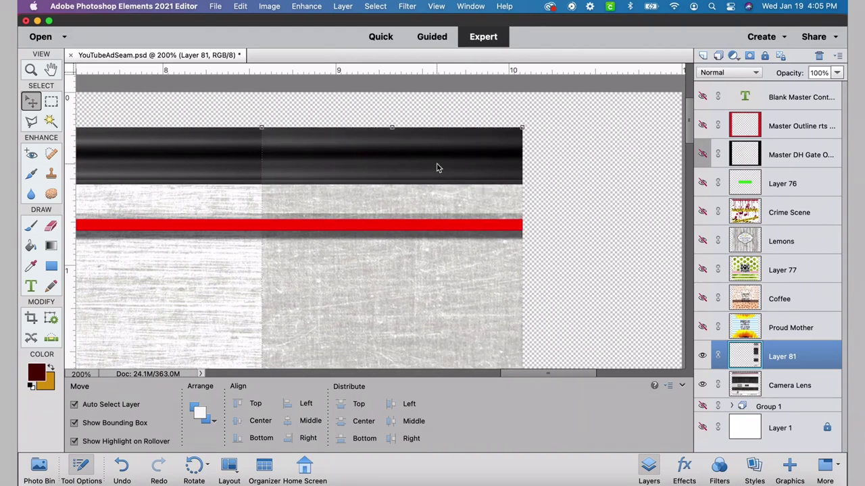
With a 165 px Eraser at 100% opacity, blend the strip's inner edge from the top band into the upper ribbed band.
{"action": "left_click", "coordinate": [51, 226]}
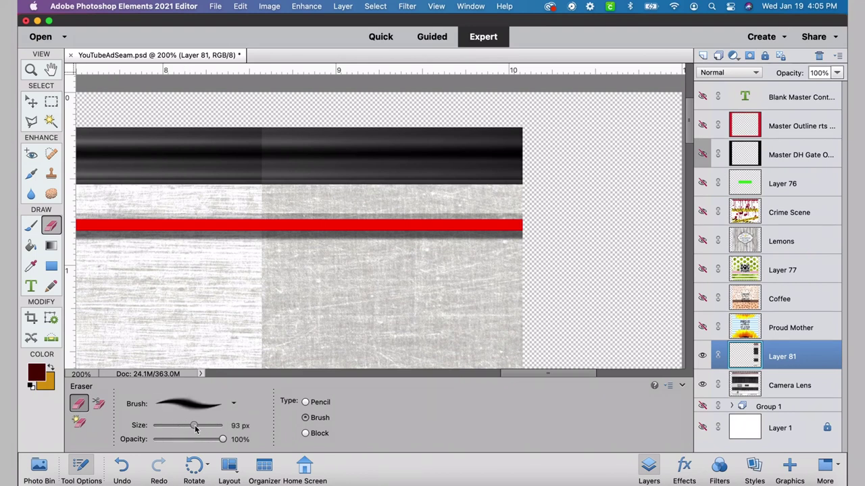
{"action": "left_click_drag", "start_coordinate": [195, 425], "coordinate": [200, 425]}
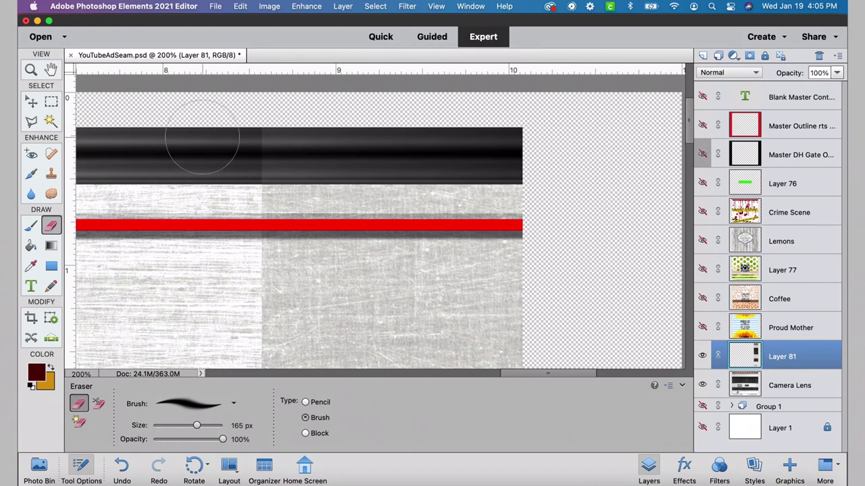
{"action": "mouse_move", "coordinate": [231, 133]}
{"action": "left_mouse_down"}
{"action": "mouse_move", "coordinate": [232, 182]}
{"action": "mouse_move", "coordinate": [254, 139]}
{"action": "mouse_move", "coordinate": [248, 266]}
{"action": "mouse_move", "coordinate": [260, 228]}
{"action": "mouse_move", "coordinate": [295, 218]}
{"action": "mouse_move", "coordinate": [303, 182]}
{"action": "mouse_move", "coordinate": [330, 210]}
{"action": "left_mouse_up"}
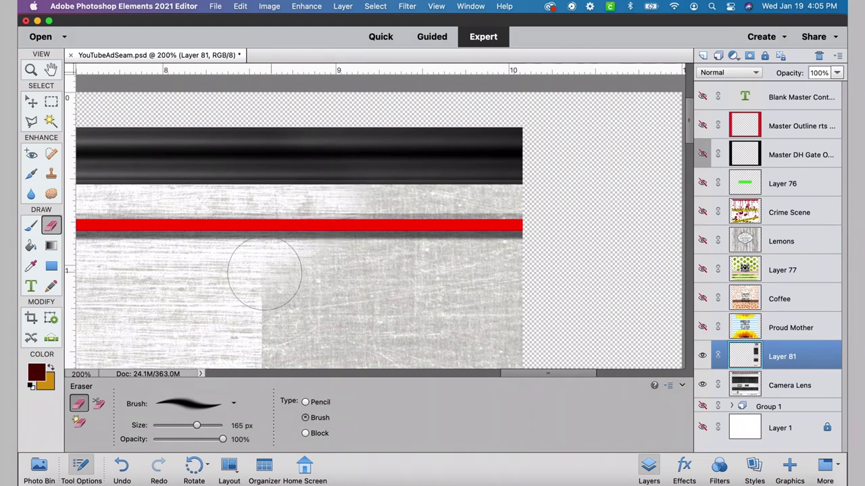
{"action": "mouse_move", "coordinate": [264, 274]}
{"action": "left_mouse_down"}
{"action": "mouse_move", "coordinate": [259, 314]}
{"action": "mouse_move", "coordinate": [289, 275]}
{"action": "mouse_move", "coordinate": [270, 323]}
{"action": "left_mouse_up"}
{"action": "left_click_drag", "start_coordinate": [693, 132], "coordinate": [691, 155]}
{"action": "mouse_move", "coordinate": [269, 229]}
{"action": "left_mouse_down"}
{"action": "mouse_move", "coordinate": [292, 239]}
{"action": "mouse_move", "coordinate": [298, 277]}
{"action": "mouse_move", "coordinate": [266, 257]}
{"action": "mouse_move", "coordinate": [264, 324]}
{"action": "mouse_move", "coordinate": [259, 260]}
{"action": "mouse_move", "coordinate": [259, 326]}
{"action": "mouse_move", "coordinate": [261, 268]}
{"action": "mouse_move", "coordinate": [284, 256]}
{"action": "mouse_move", "coordinate": [277, 340]}
{"action": "left_mouse_up"}
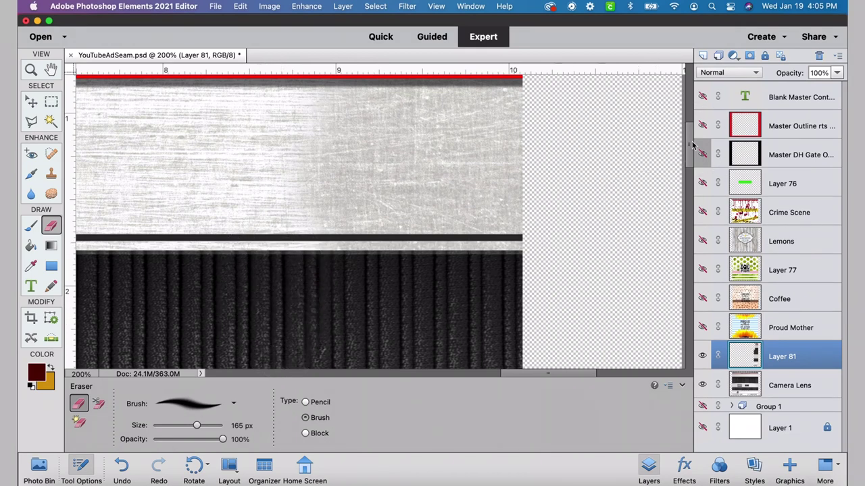
{"action": "left_click_drag", "start_coordinate": [692, 143], "coordinate": [691, 162]}
{"action": "left_click", "coordinate": [702, 385]}
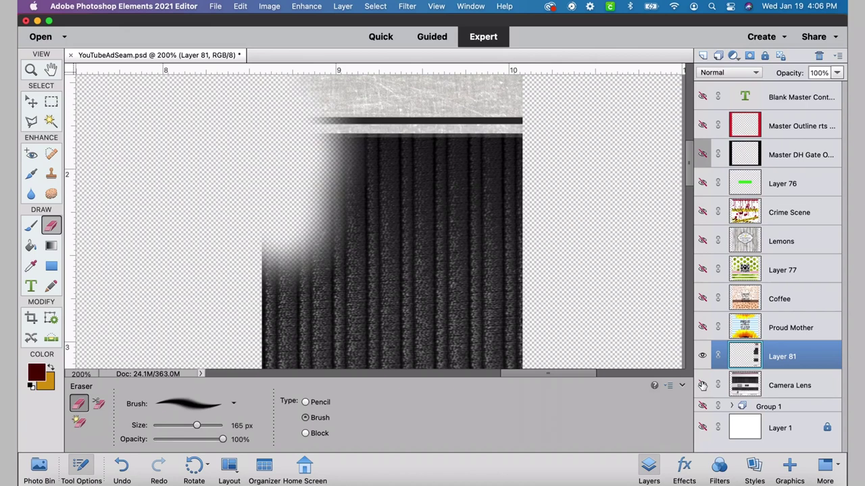
{"action": "left_click", "coordinate": [703, 385]}
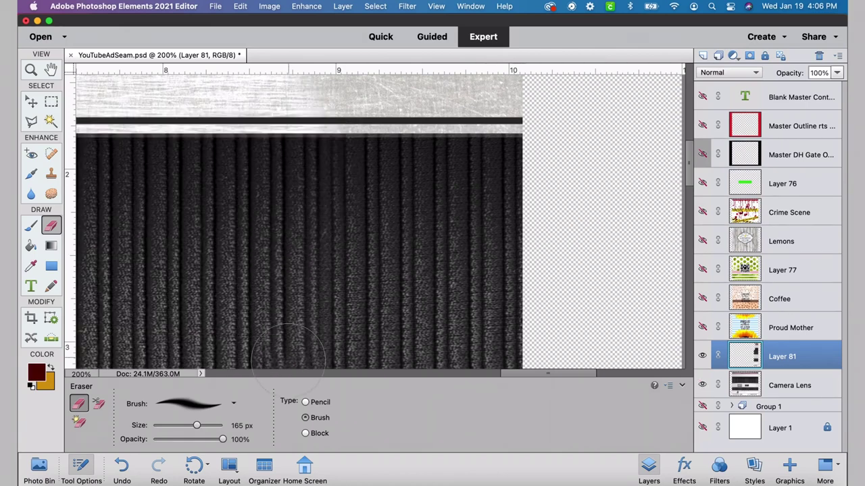
Continue erasing the strip's inner edge from the lower part of the upper ribbed band down to the gray bars at the bottom.
{"action": "left_click_drag", "start_coordinate": [691, 166], "coordinate": [690, 205]}
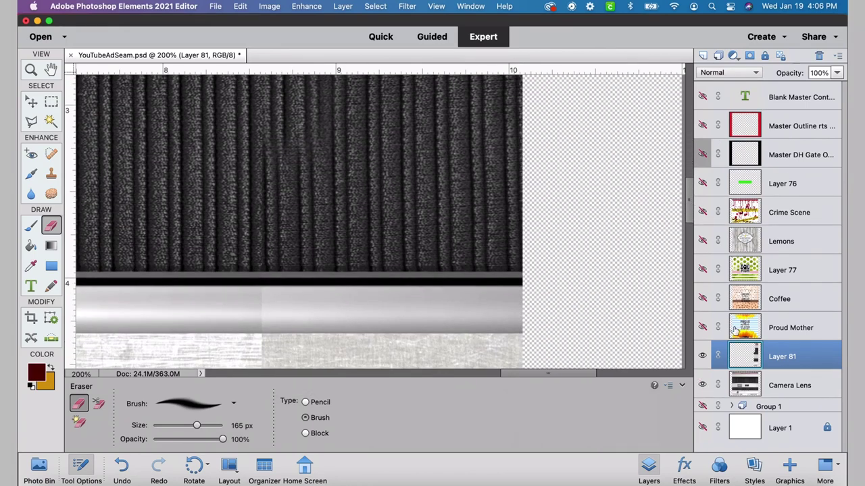
{"action": "left_click", "coordinate": [702, 385]}
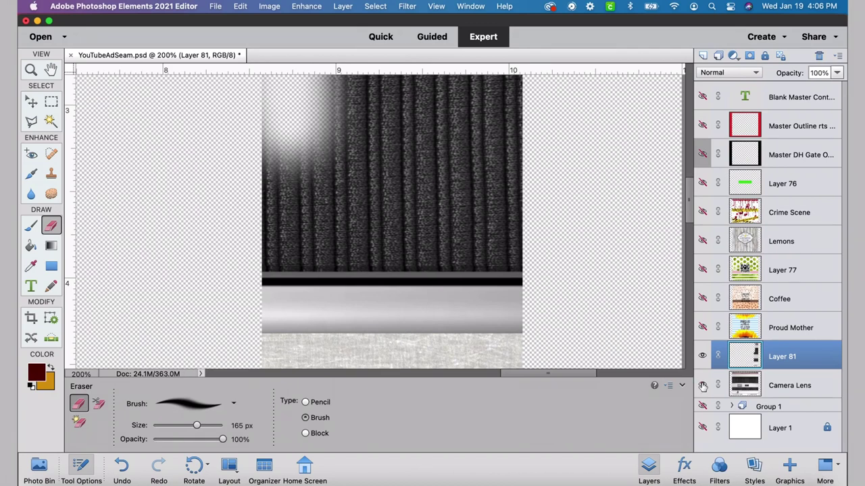
{"action": "left_click", "coordinate": [702, 385]}
{"action": "mouse_move", "coordinate": [291, 229]}
{"action": "left_mouse_down"}
{"action": "mouse_move", "coordinate": [290, 280]}
{"action": "mouse_move", "coordinate": [260, 308]}
{"action": "left_mouse_up"}
{"action": "left_click_drag", "start_coordinate": [688, 211], "coordinate": [689, 238]}
{"action": "mouse_move", "coordinate": [231, 155]}
{"action": "left_mouse_down"}
{"action": "mouse_move", "coordinate": [254, 260]}
{"action": "mouse_move", "coordinate": [292, 177]}
{"action": "mouse_move", "coordinate": [274, 324]}
{"action": "left_mouse_up"}
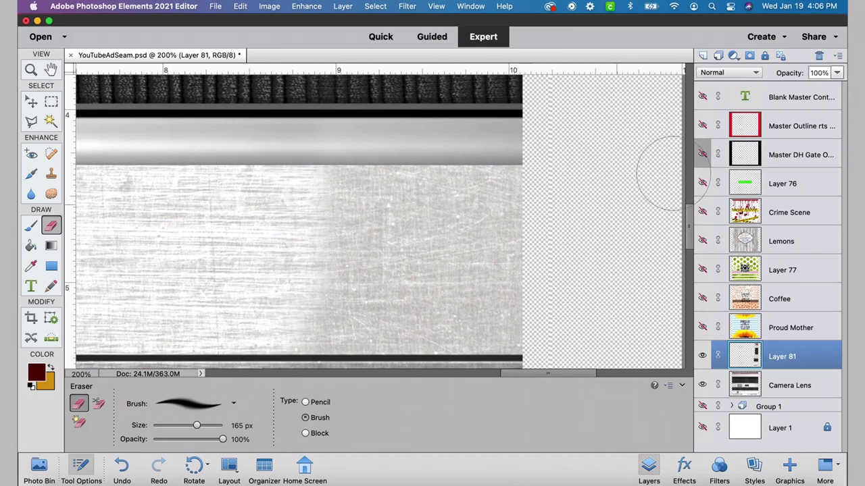
{"action": "left_click_drag", "start_coordinate": [691, 226], "coordinate": [689, 243]}
{"action": "mouse_move", "coordinate": [253, 157]}
{"action": "left_mouse_down"}
{"action": "mouse_move", "coordinate": [280, 246]}
{"action": "mouse_move", "coordinate": [273, 332]}
{"action": "left_mouse_up"}
{"action": "left_click_drag", "start_coordinate": [689, 256], "coordinate": [689, 301]}
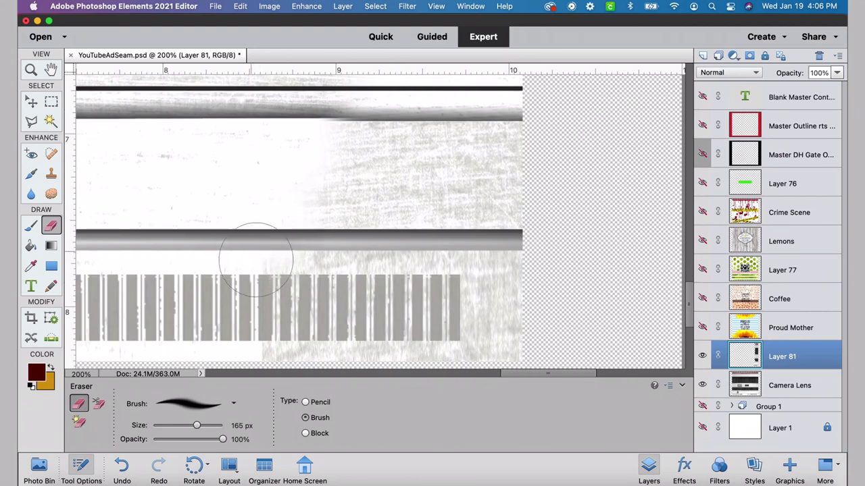
{"action": "mouse_move", "coordinate": [250, 250]}
{"action": "left_mouse_down"}
{"action": "mouse_move", "coordinate": [272, 264]}
{"action": "mouse_move", "coordinate": [284, 355]}
{"action": "left_mouse_up"}
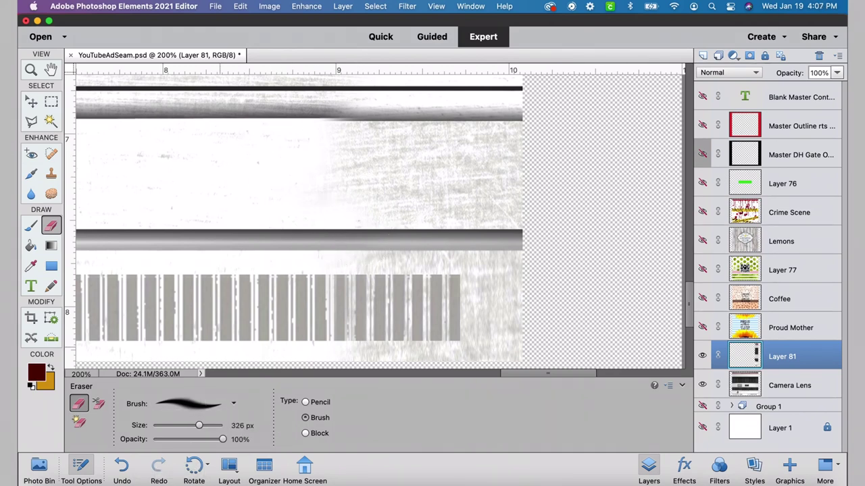
Soften the strip's transition further along its height with a 407 px Eraser, reducing the eraser opacity to 63%.
{"action": "left_click_drag", "start_coordinate": [199, 425], "coordinate": [200, 425]}
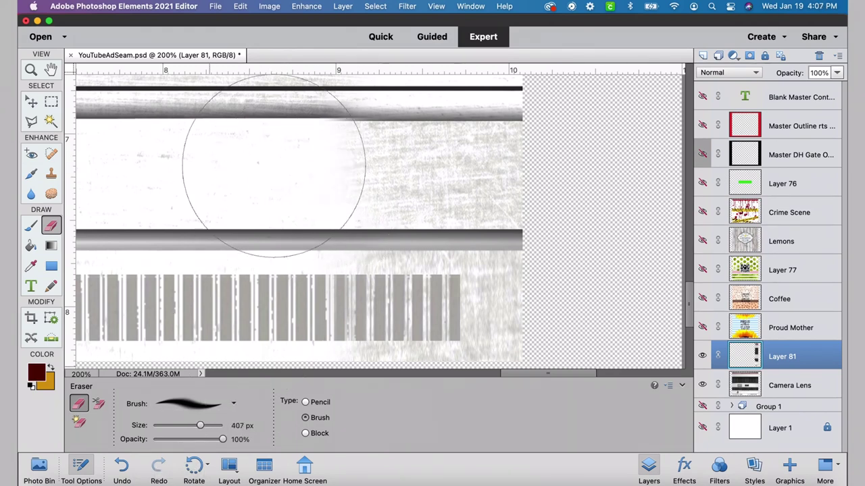
{"action": "mouse_move", "coordinate": [274, 166]}
{"action": "left_mouse_down"}
{"action": "mouse_move", "coordinate": [250, 164]}
{"action": "mouse_move", "coordinate": [290, 152]}
{"action": "mouse_move", "coordinate": [330, 177]}
{"action": "mouse_move", "coordinate": [397, 169]}
{"action": "mouse_move", "coordinate": [335, 174]}
{"action": "left_mouse_up"}
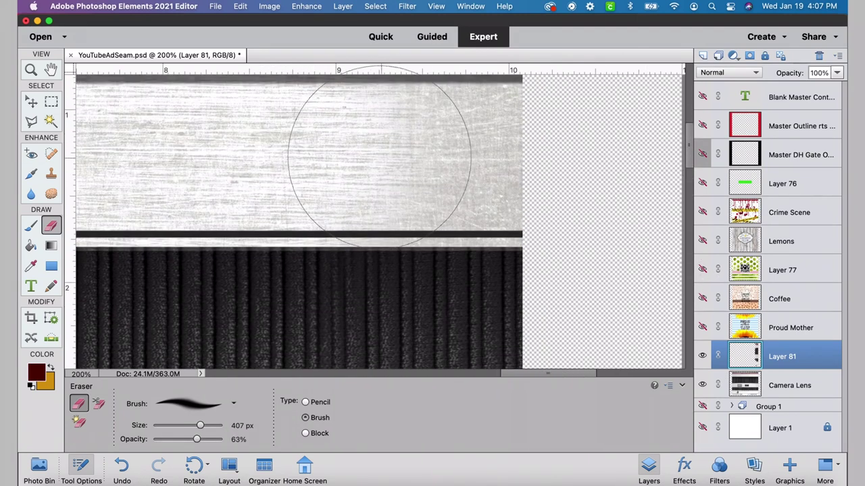
{"action": "left_click", "coordinate": [703, 384]}
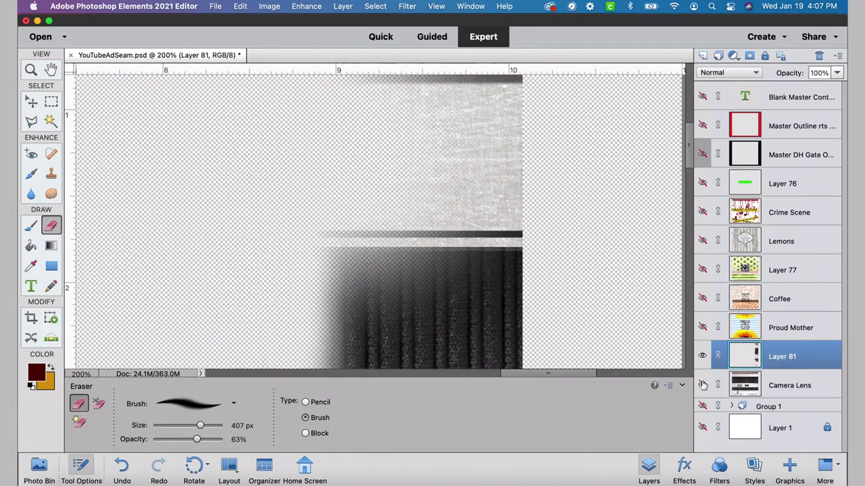
{"action": "left_click_drag", "start_coordinate": [690, 155], "coordinate": [694, 255]}
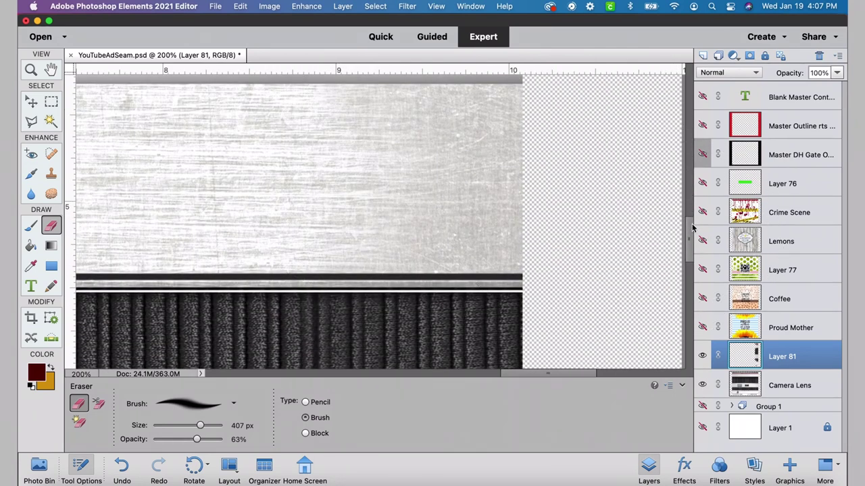
{"action": "left_click_drag", "start_coordinate": [690, 228], "coordinate": [690, 302]}
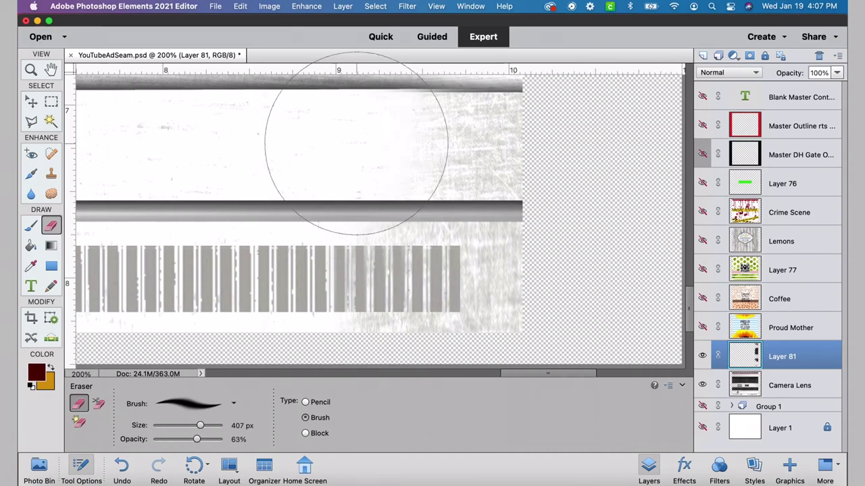
Try to repair the mismatched gray band below the lower ribbed area on the strip layer with a 61 px Clone Stamp.
{"action": "key", "text": "s"}
{"action": "scroll", "coordinate": [500, 257], "scroll_direction": "up", "scroll_amount": 5}
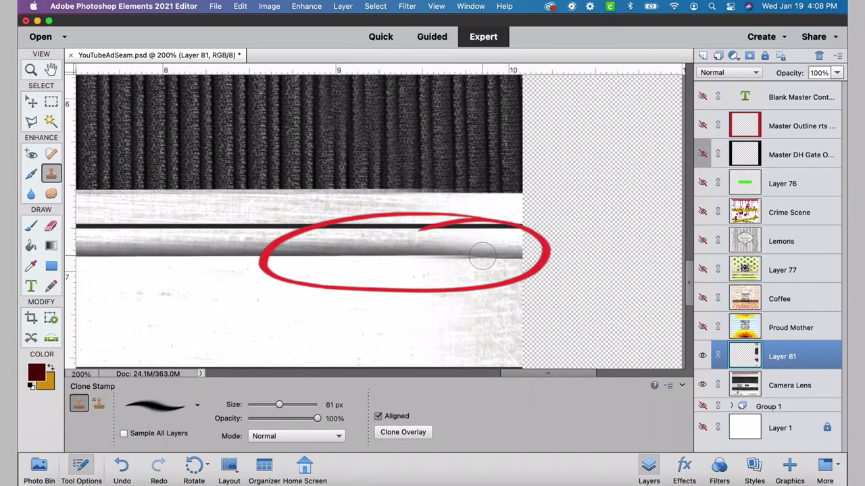
{"action": "left_click_drag", "start_coordinate": [445, 257], "coordinate": [400, 264]}
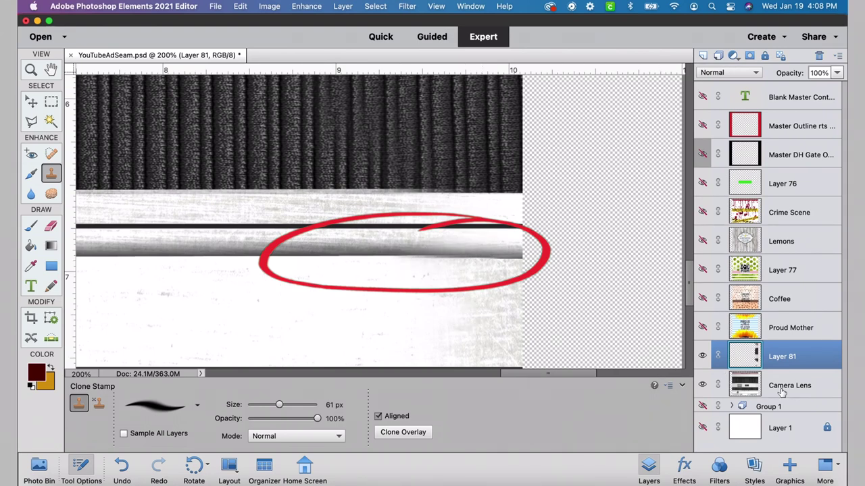
{"action": "left_click", "coordinate": [703, 383]}
{"action": "left_click", "coordinate": [703, 384]}
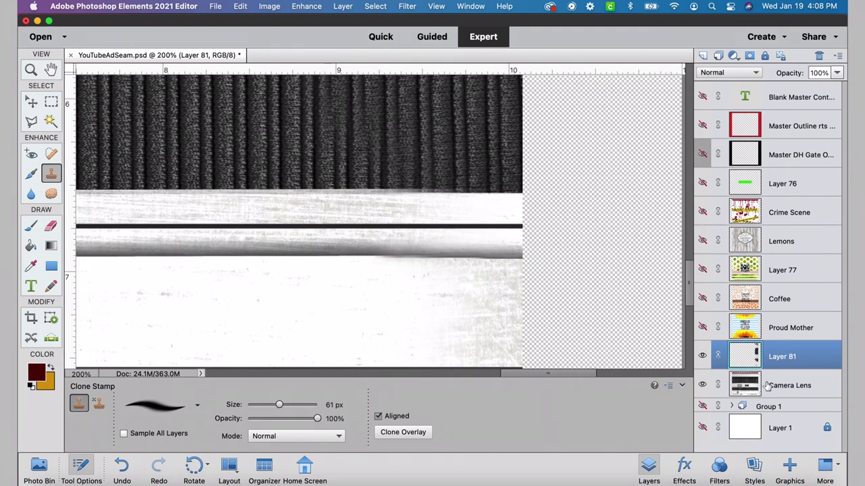
Merge the blended strip layer with the Camera Lens layer.
{"action": "key", "text": "super+minus"}
{"action": "key", "text": "super+minus"}
{"action": "key", "text": "super+minus"}
{"action": "key", "text": "super+minus"}
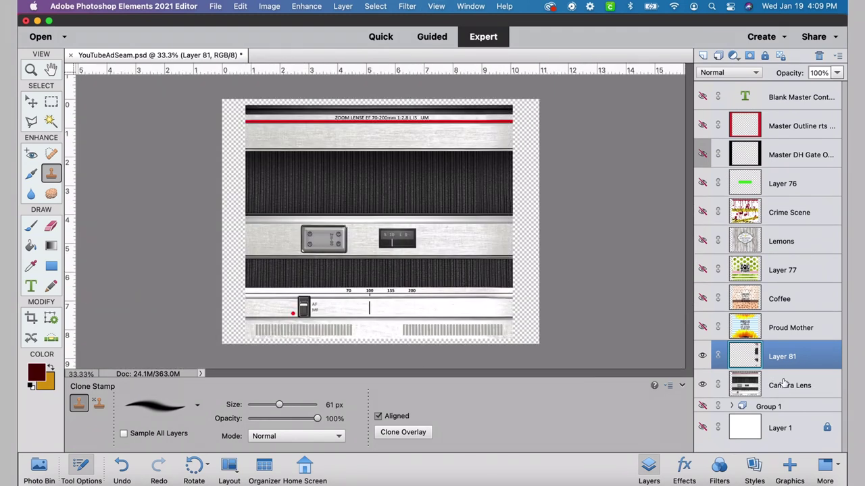
{"action": "key", "text": "super+plus"}
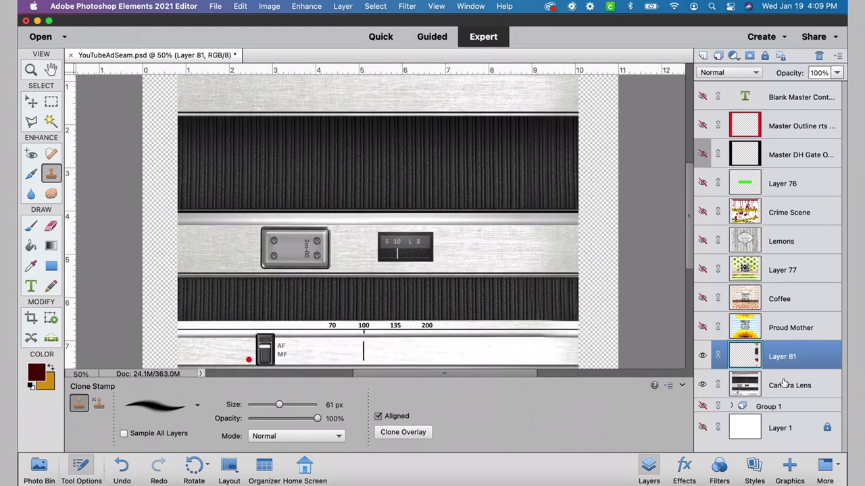
{"action": "left_click", "coordinate": [797, 389], "text": "shift"}
{"action": "left_click", "coordinate": [342, 6]}
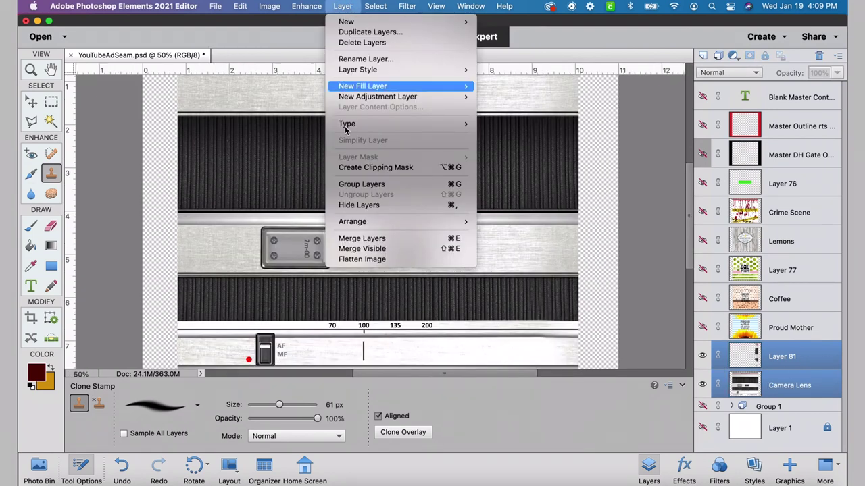
{"action": "left_click", "coordinate": [354, 239]}
Clone the shaded gray band below the lower ribbed area across the blend on the merged layer, smoothing its lower edge.
{"action": "key", "text": "super+plus"}
{"action": "key", "text": "super+plus"}
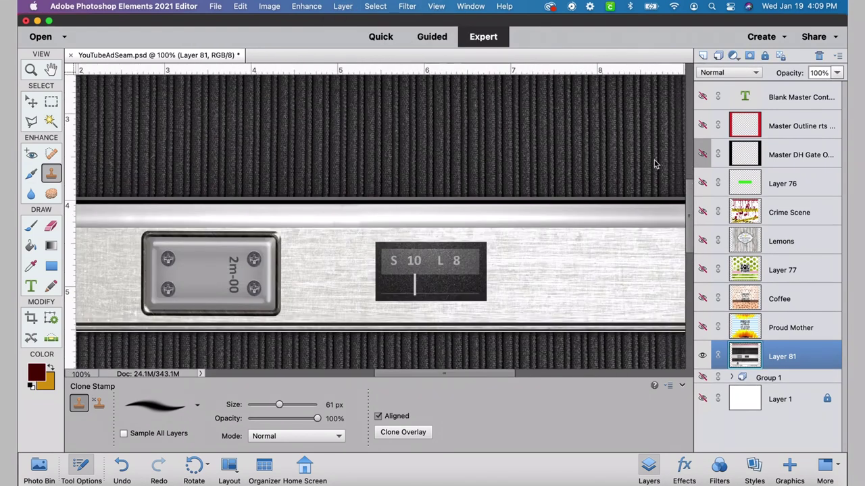
{"action": "left_click_drag", "start_coordinate": [691, 240], "coordinate": [691, 312]}
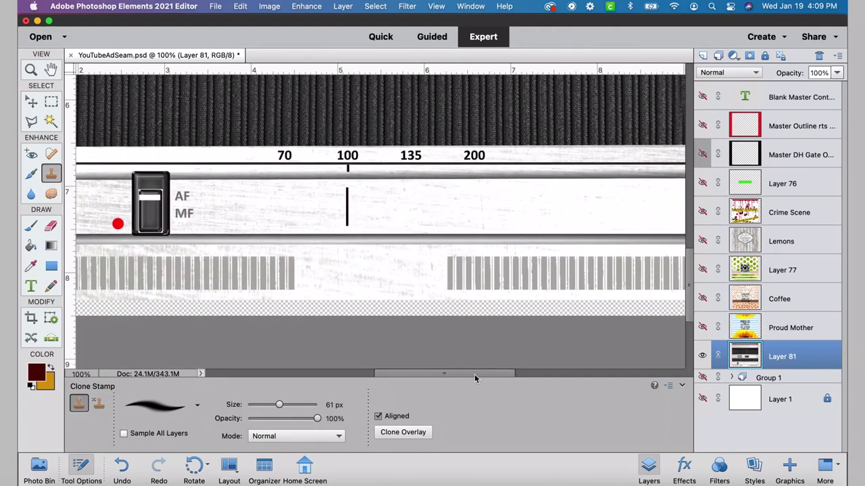
{"action": "left_click_drag", "start_coordinate": [474, 375], "coordinate": [519, 373]}
{"action": "key", "text": "super+plus"}
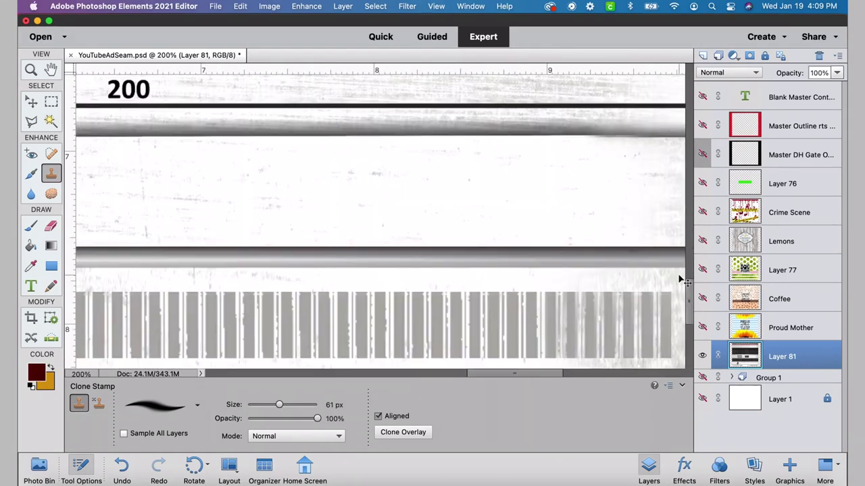
{"action": "left_click_drag", "start_coordinate": [538, 374], "coordinate": [561, 372]}
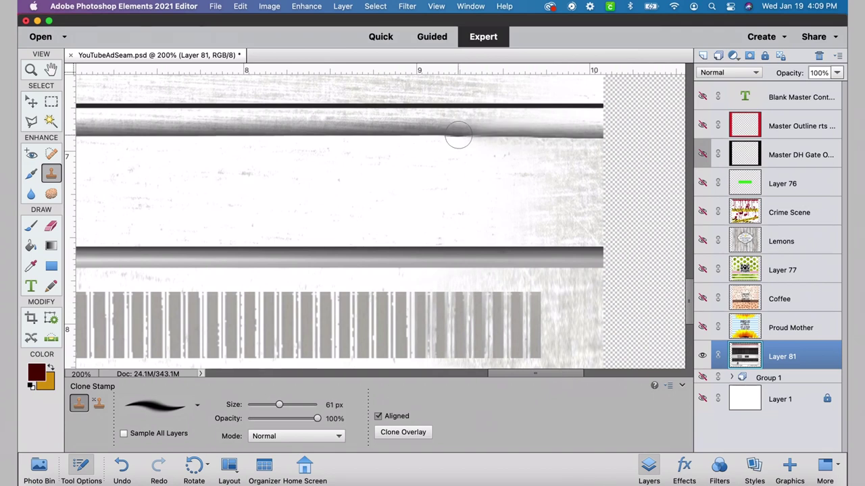
{"action": "left_click", "coordinate": [520, 143]}
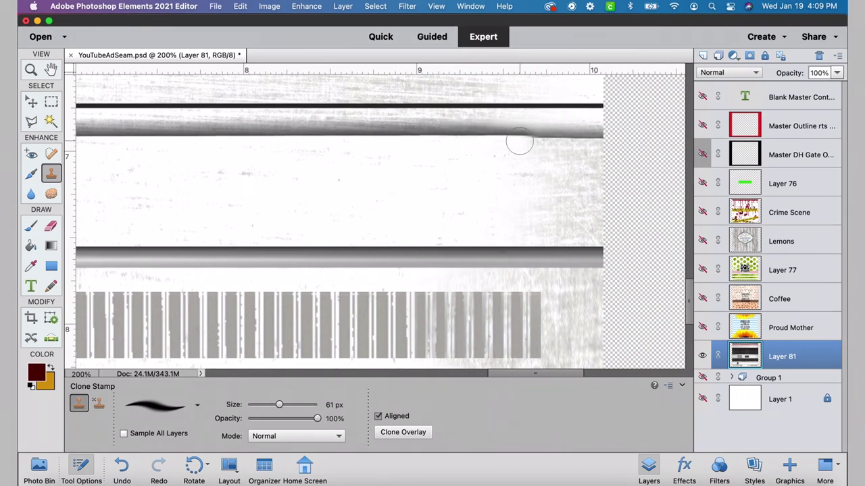
{"action": "mouse_move", "coordinate": [520, 143]}
{"action": "left_mouse_down"}
{"action": "mouse_move", "coordinate": [451, 138]}
{"action": "mouse_move", "coordinate": [568, 138]}
{"action": "mouse_move", "coordinate": [432, 135]}
{"action": "mouse_move", "coordinate": [549, 136]}
{"action": "left_mouse_up"}
{"action": "left_click", "coordinate": [390, 136], "text": "alt"}
{"action": "left_click", "coordinate": [415, 135], "text": "alt"}
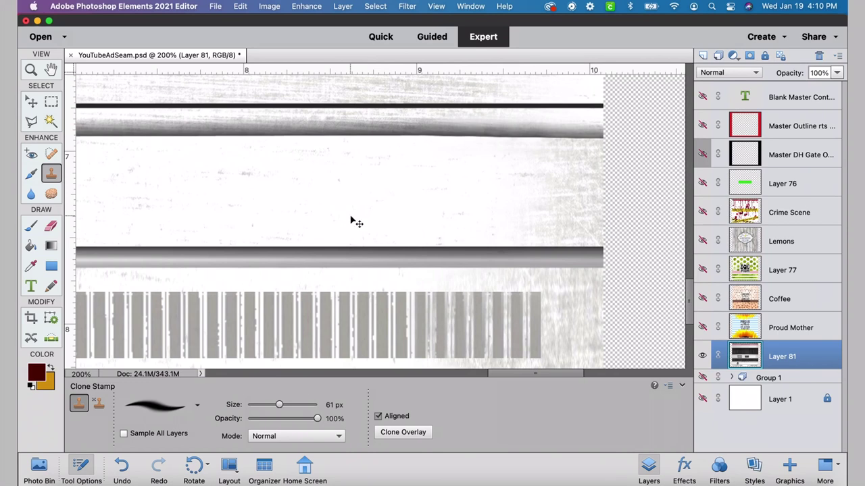
{"action": "key", "text": "super+minus"}
{"action": "key", "text": "super+minus"}
{"action": "key", "text": "super+minus"}
{"action": "key", "text": "super+minus"}
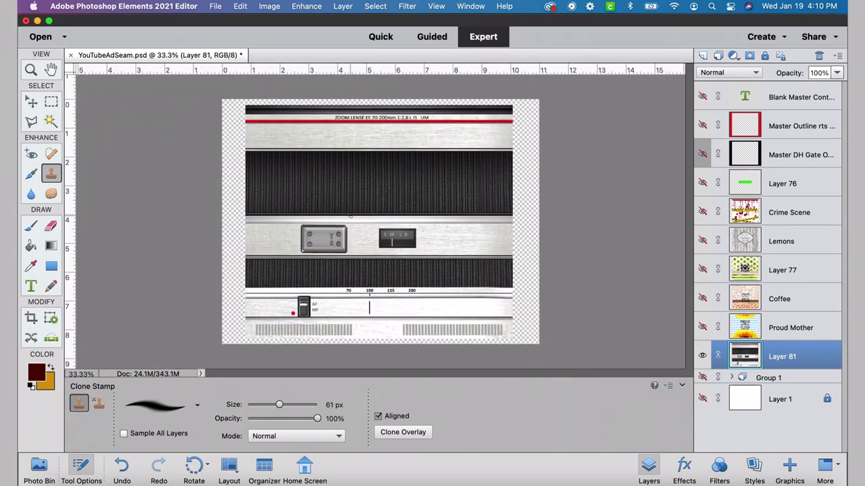